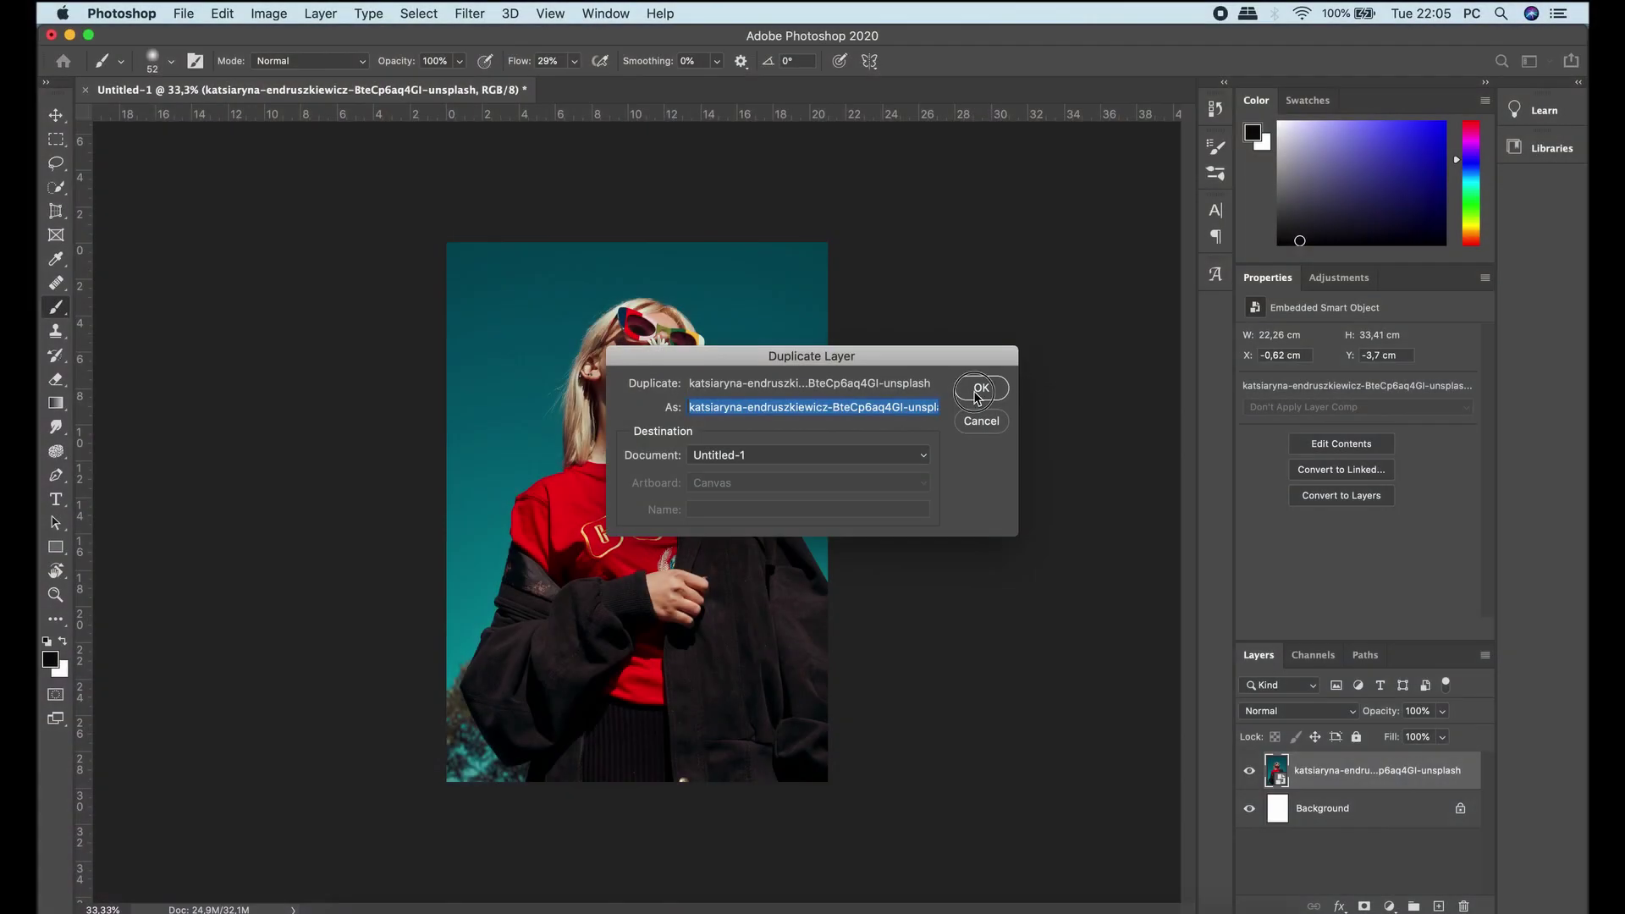
- Duplicate the woman's photo layer and clear the copy's name to rename it 'delete'
{"action": "left_click", "coordinate": [980, 390]}
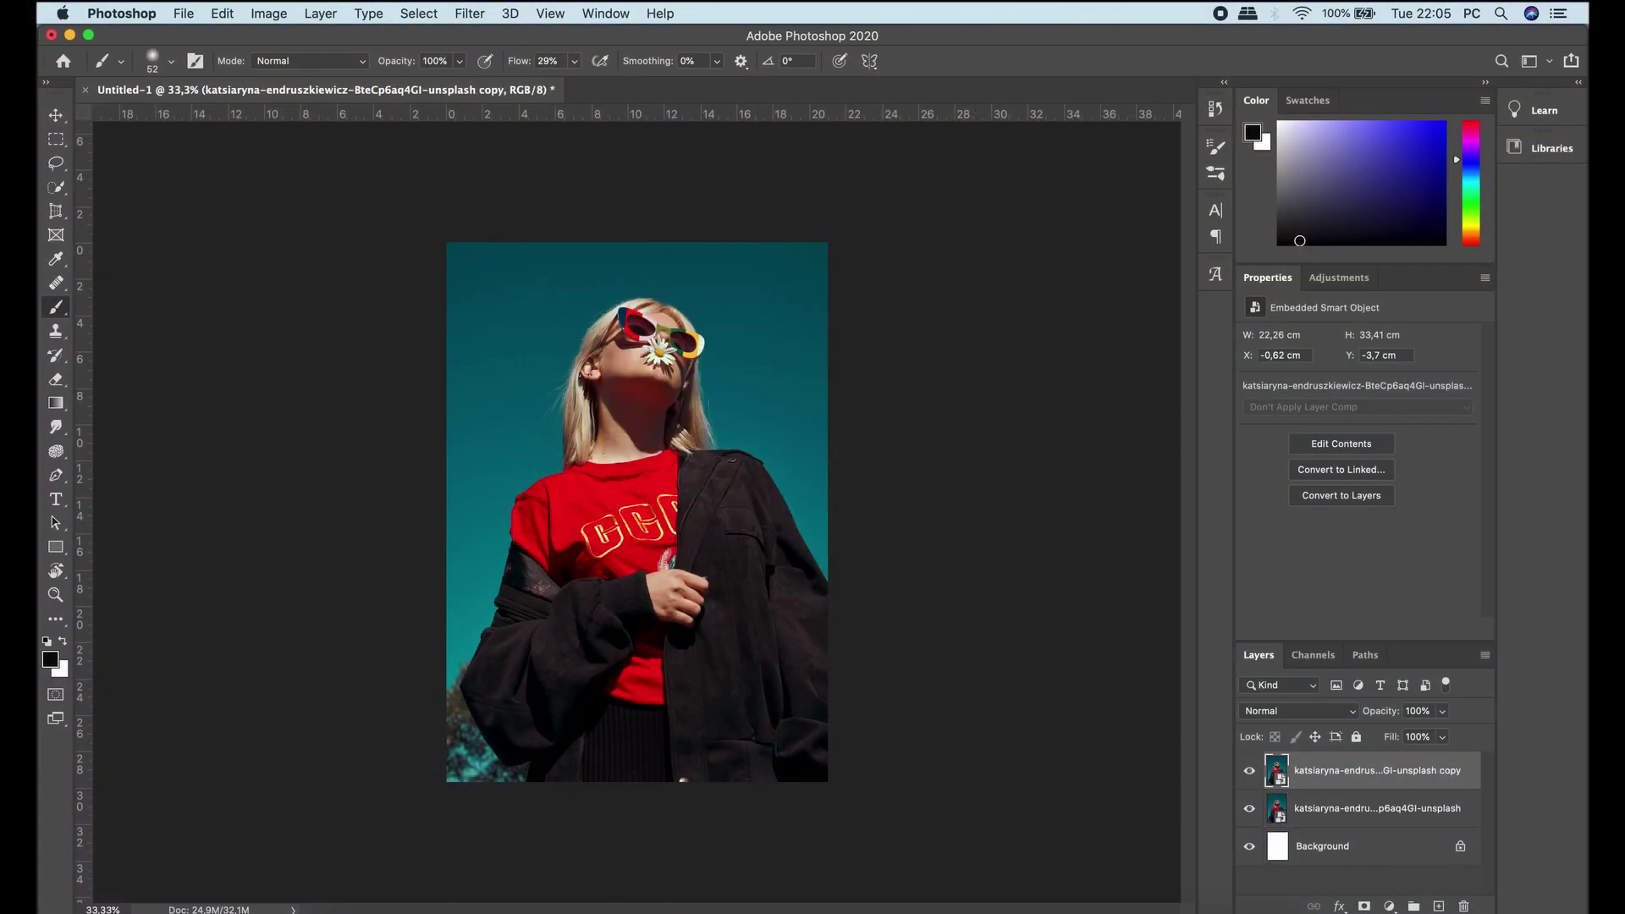
{"action": "double_click", "coordinate": [1362, 772]}
{"action": "key", "text": "BackSpace"}
{"action": "type", "text": "delete"}
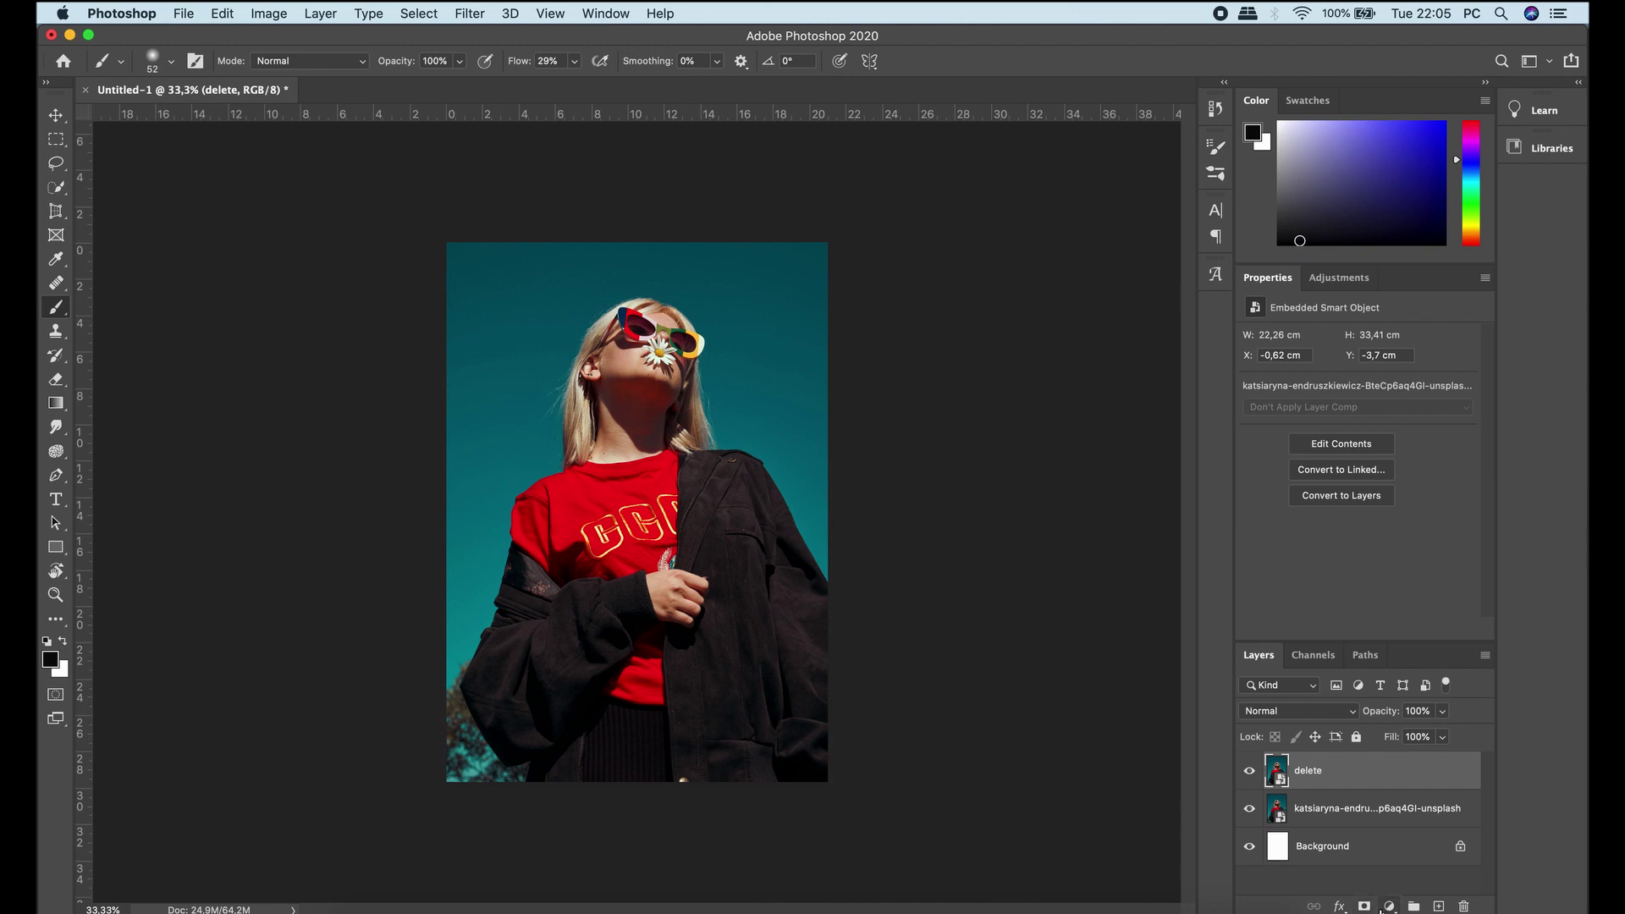
- Add a new layer and type VOGUE in a text box across the woman's head, then select it
{"action": "left_click", "coordinate": [1438, 907]}
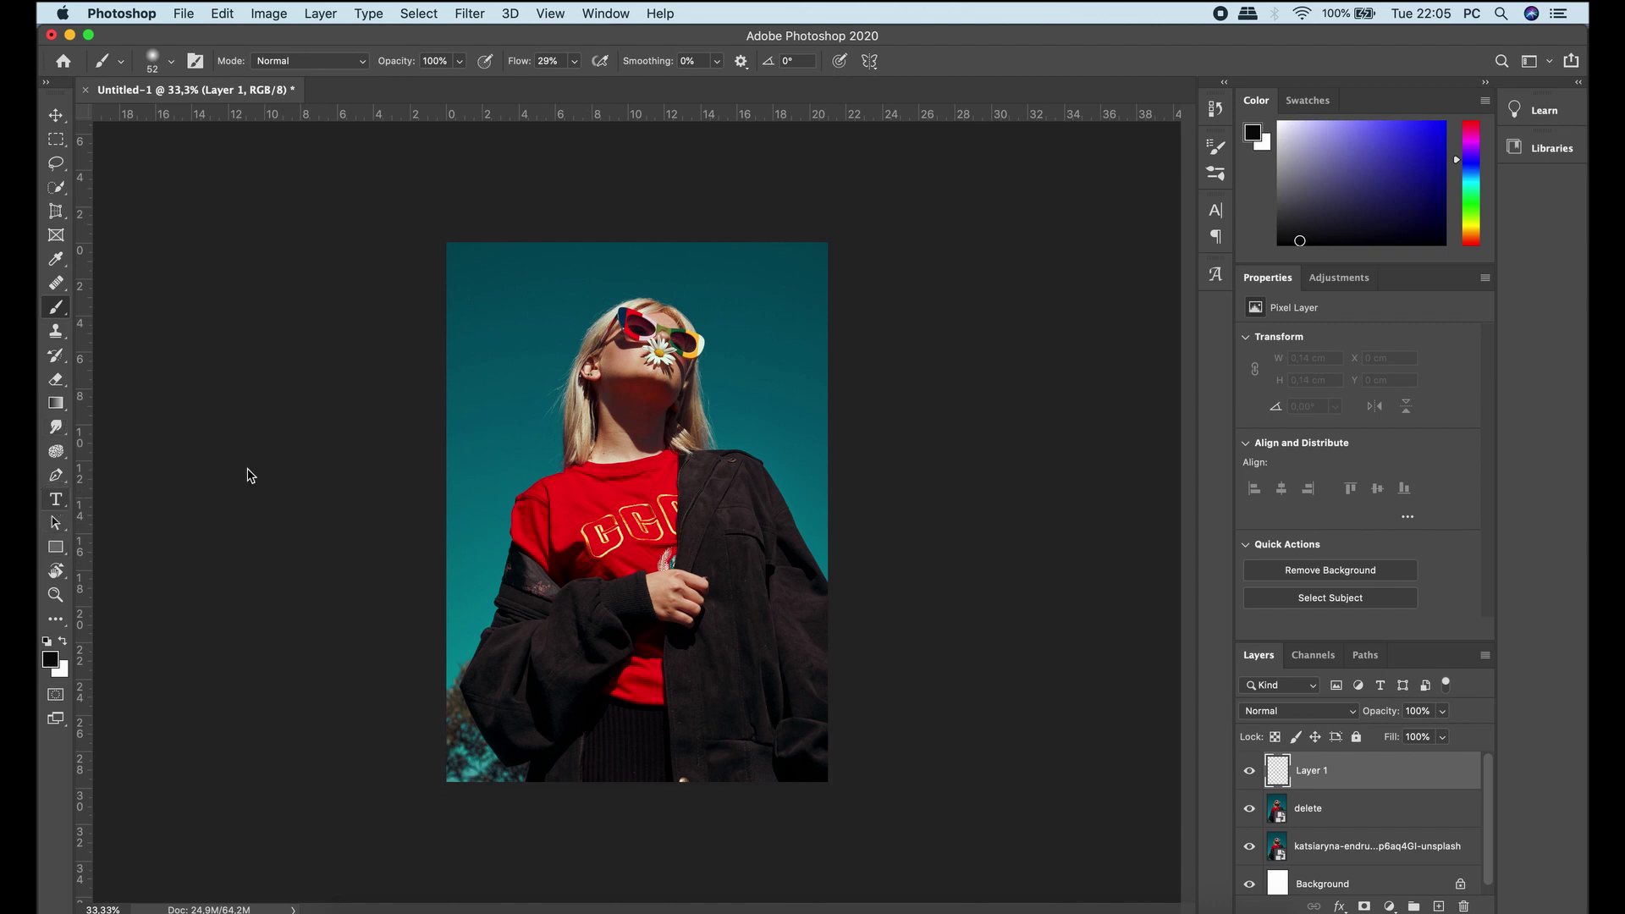
{"action": "key", "text": "t"}
{"action": "left_click", "coordinate": [466, 296]}
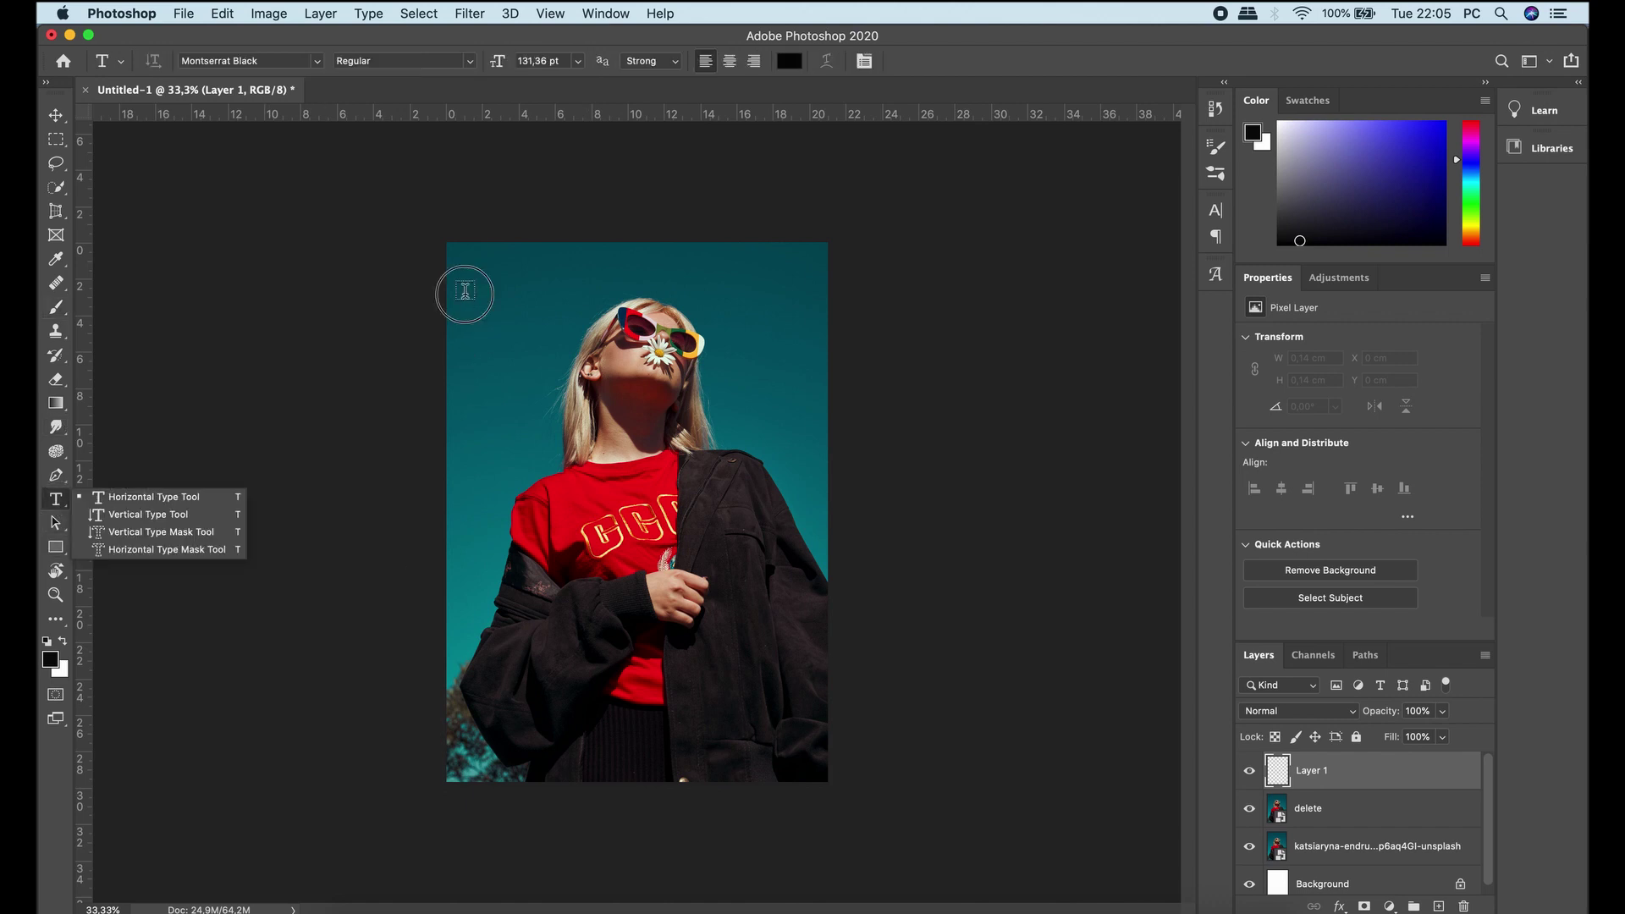
{"action": "left_click_drag", "start_coordinate": [736, 404], "coordinate": [761, 441]}
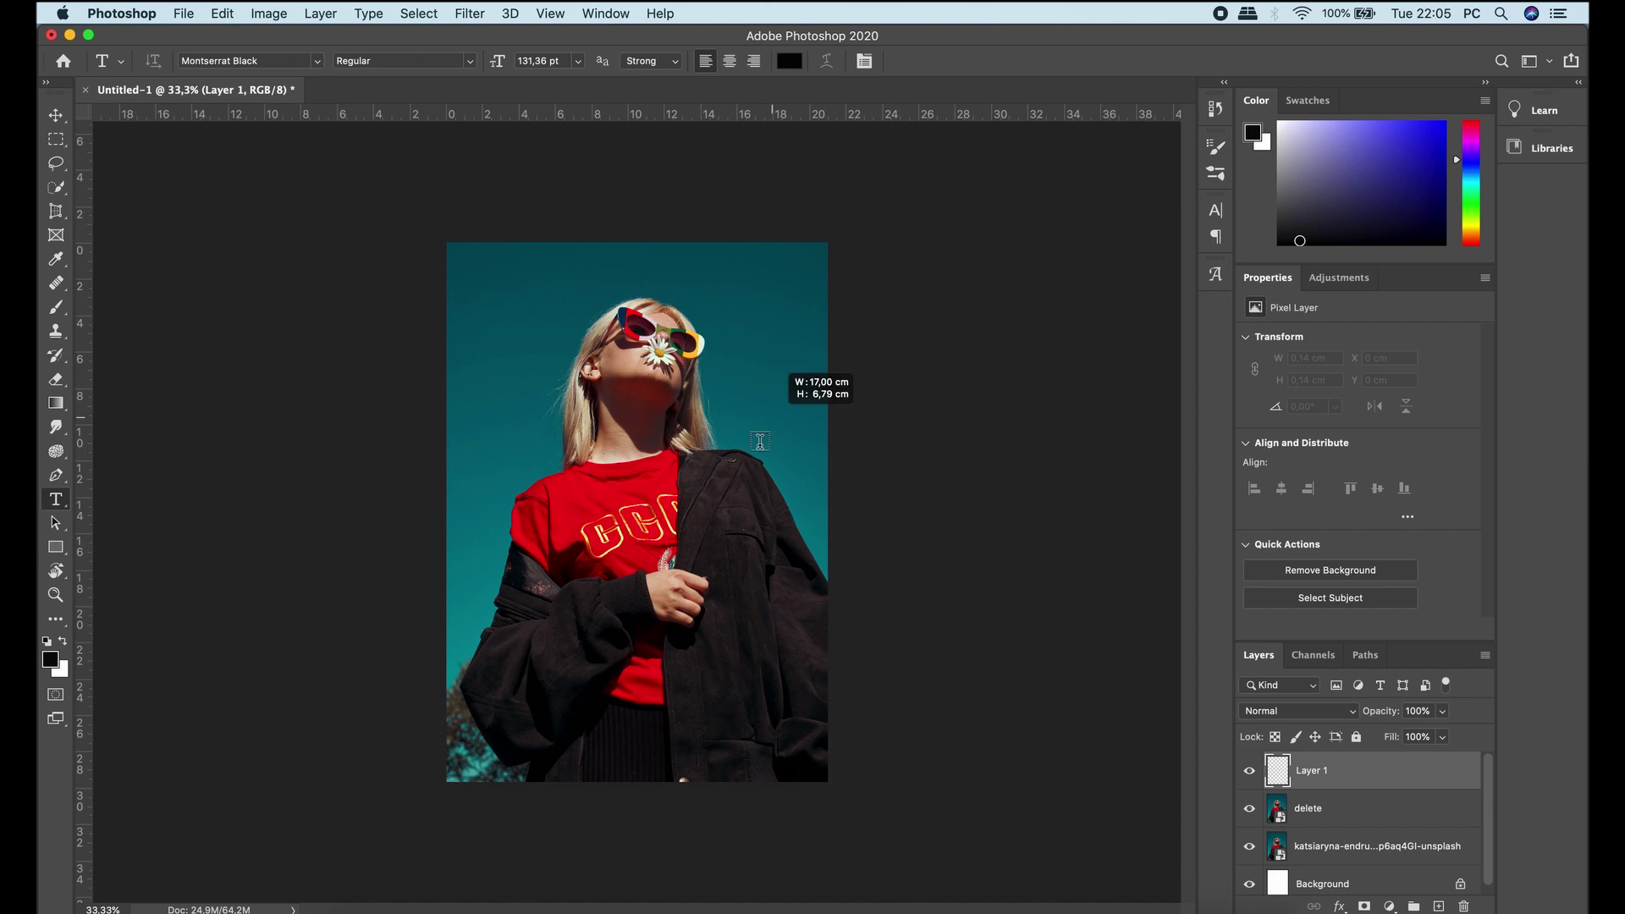
{"action": "left_click_drag", "start_coordinate": [575, 340], "coordinate": [508, 327]}
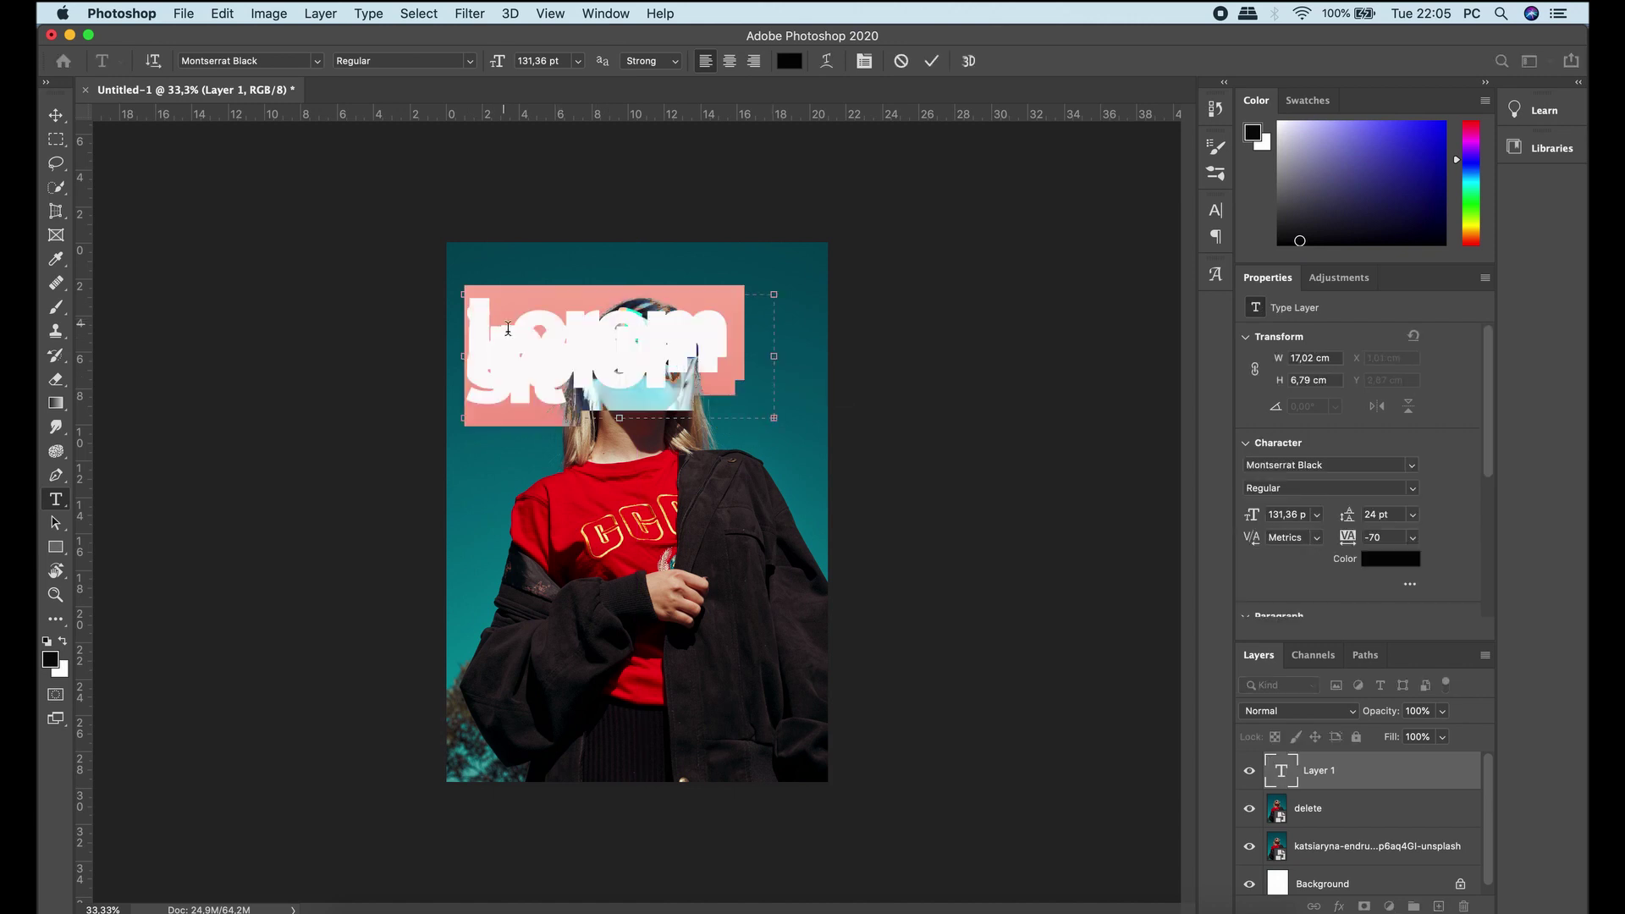
{"action": "type", "text": "V"}
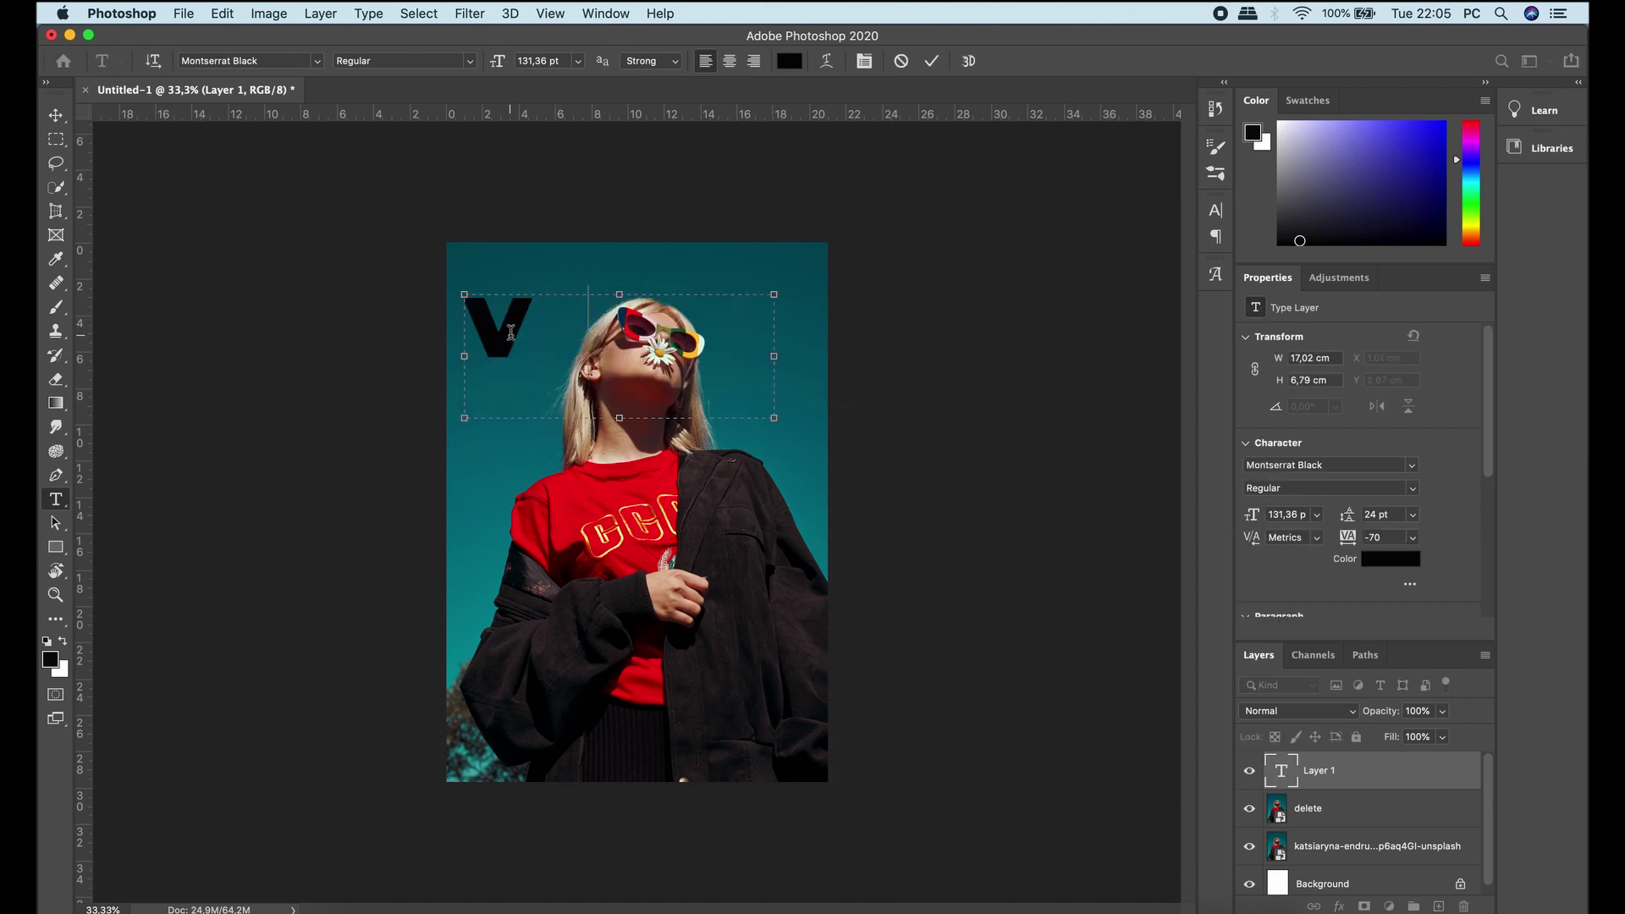
{"action": "type", "text": "OGU"}
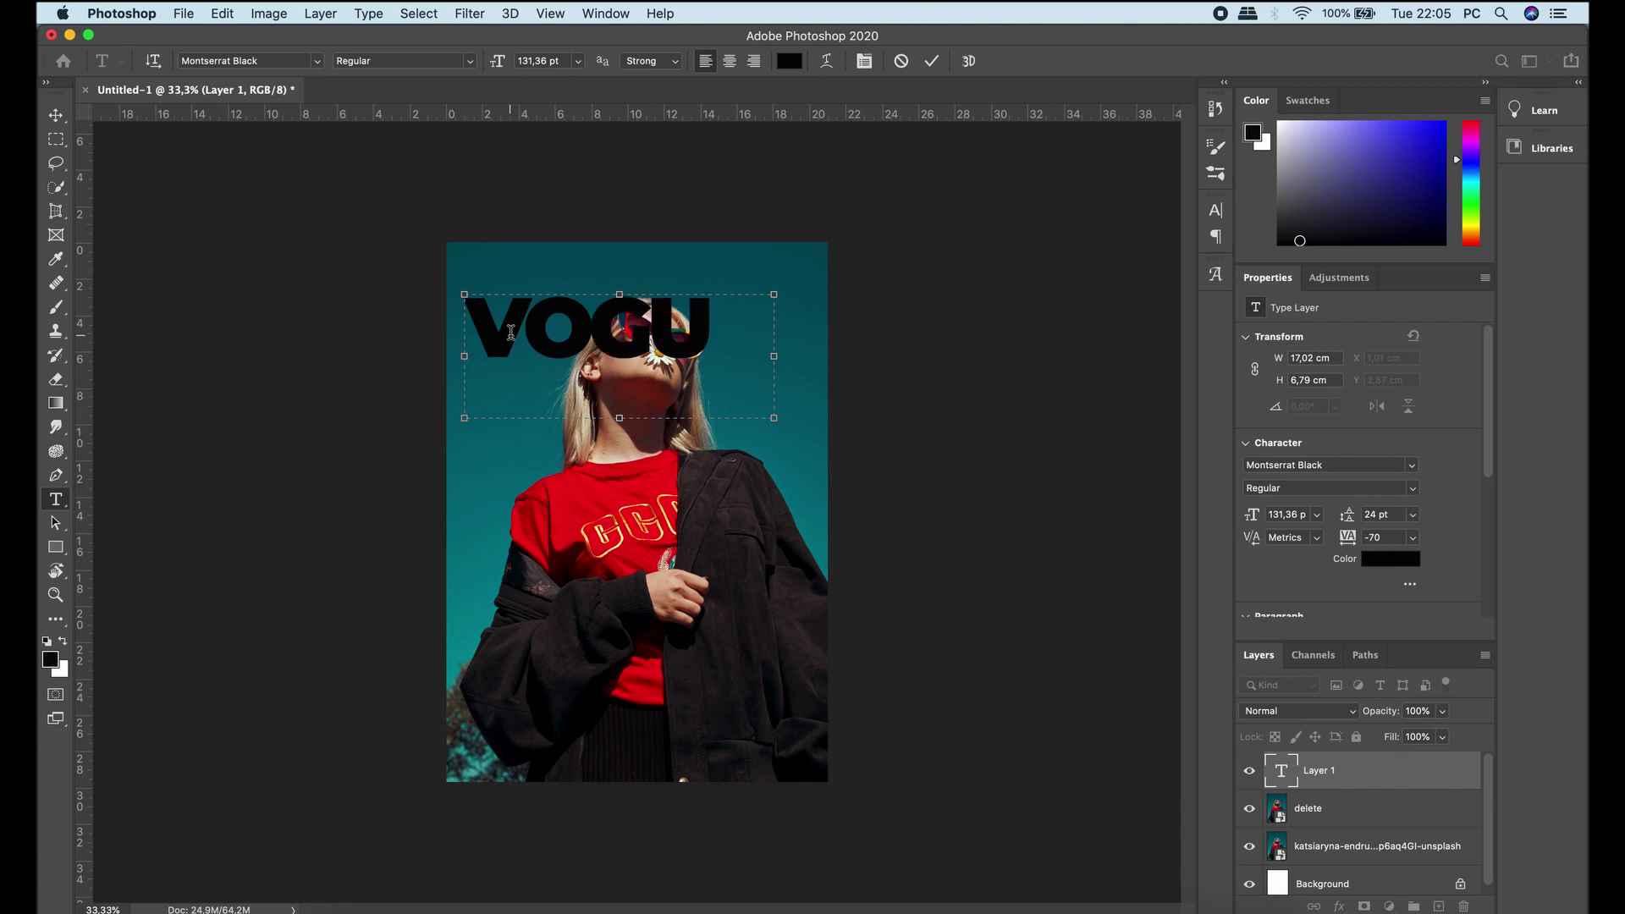
{"action": "type", "text": "E"}
{"action": "double_click", "coordinate": [533, 322]}
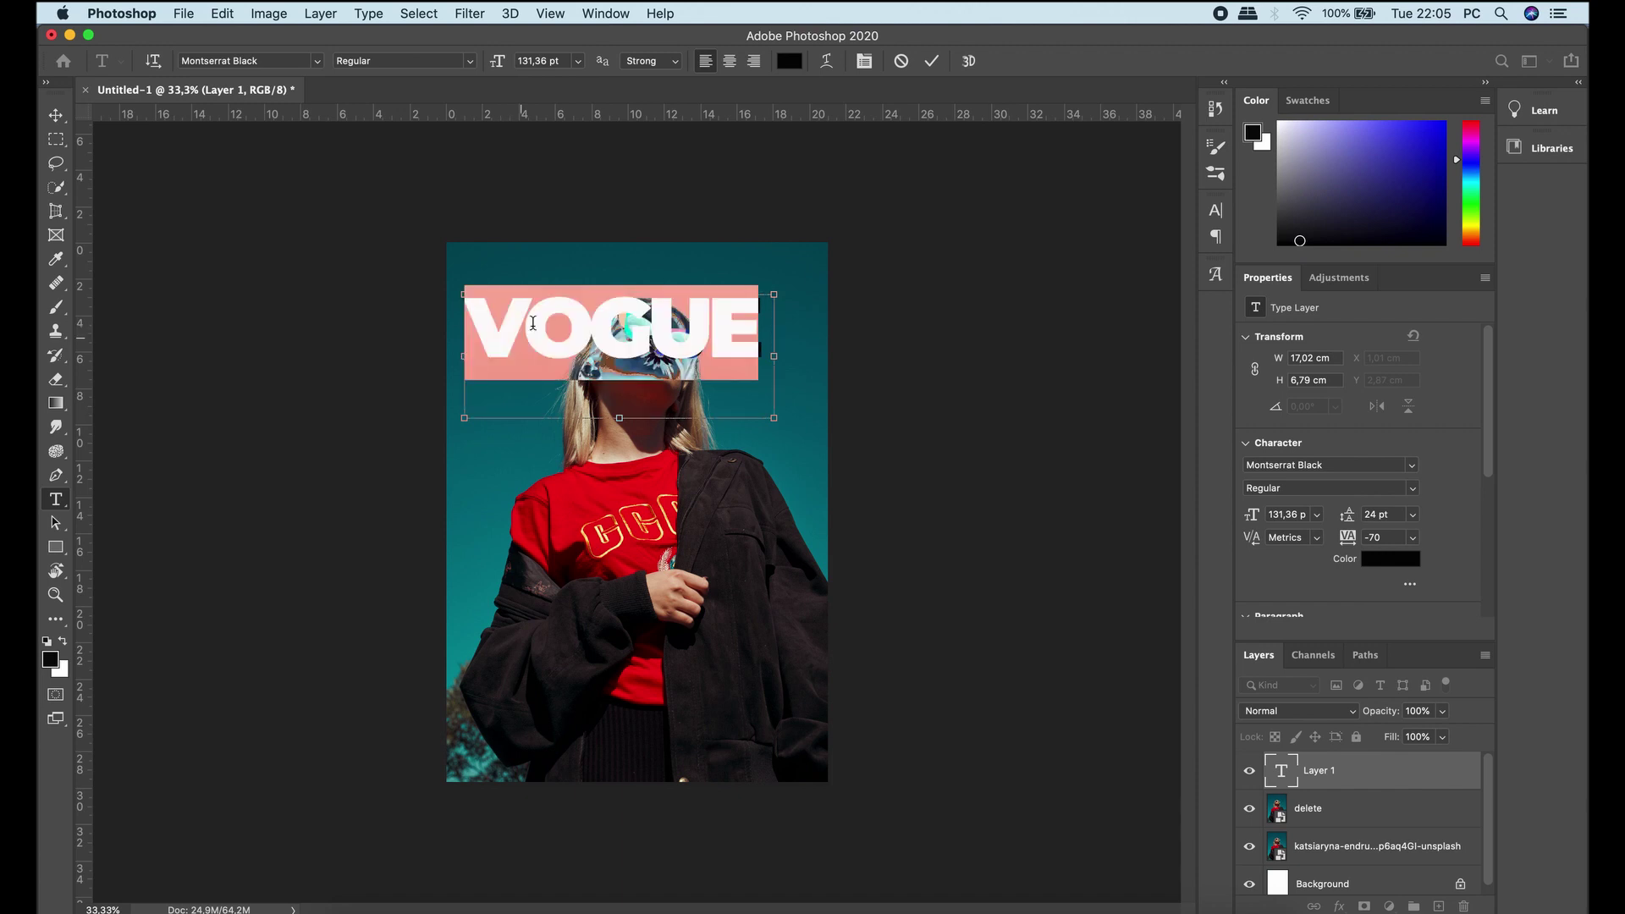
{"action": "left_click", "coordinate": [263, 58]}
- Set VOGUE's font to Bodoni 72 Book at 160 pt
{"action": "type", "text": "time"}
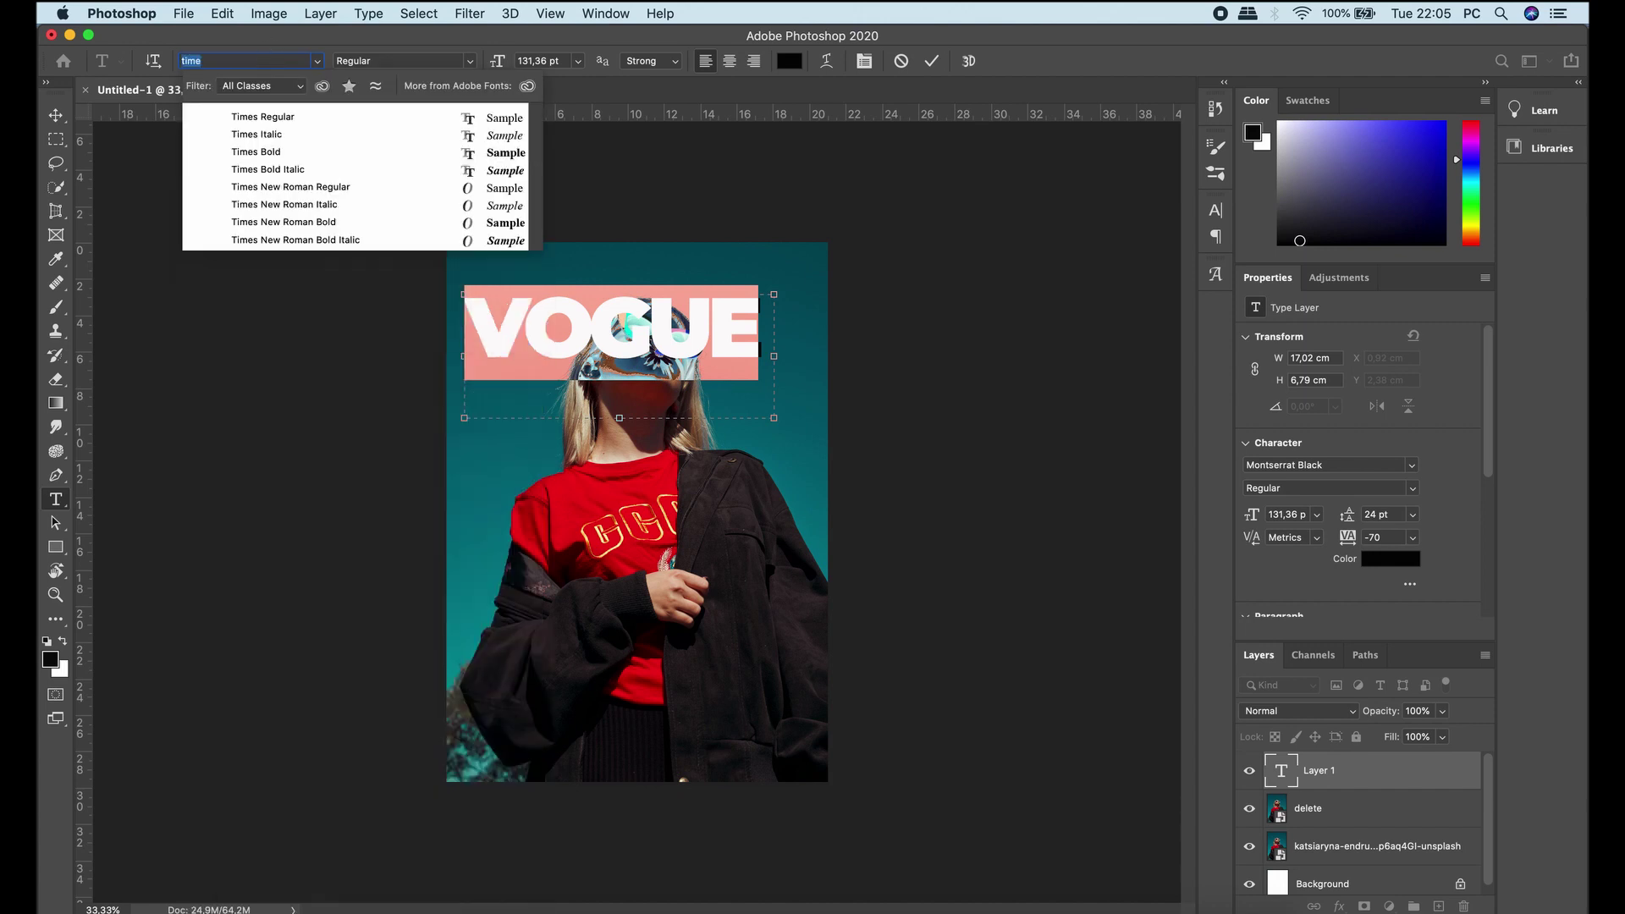
{"action": "type", "text": "bo"}
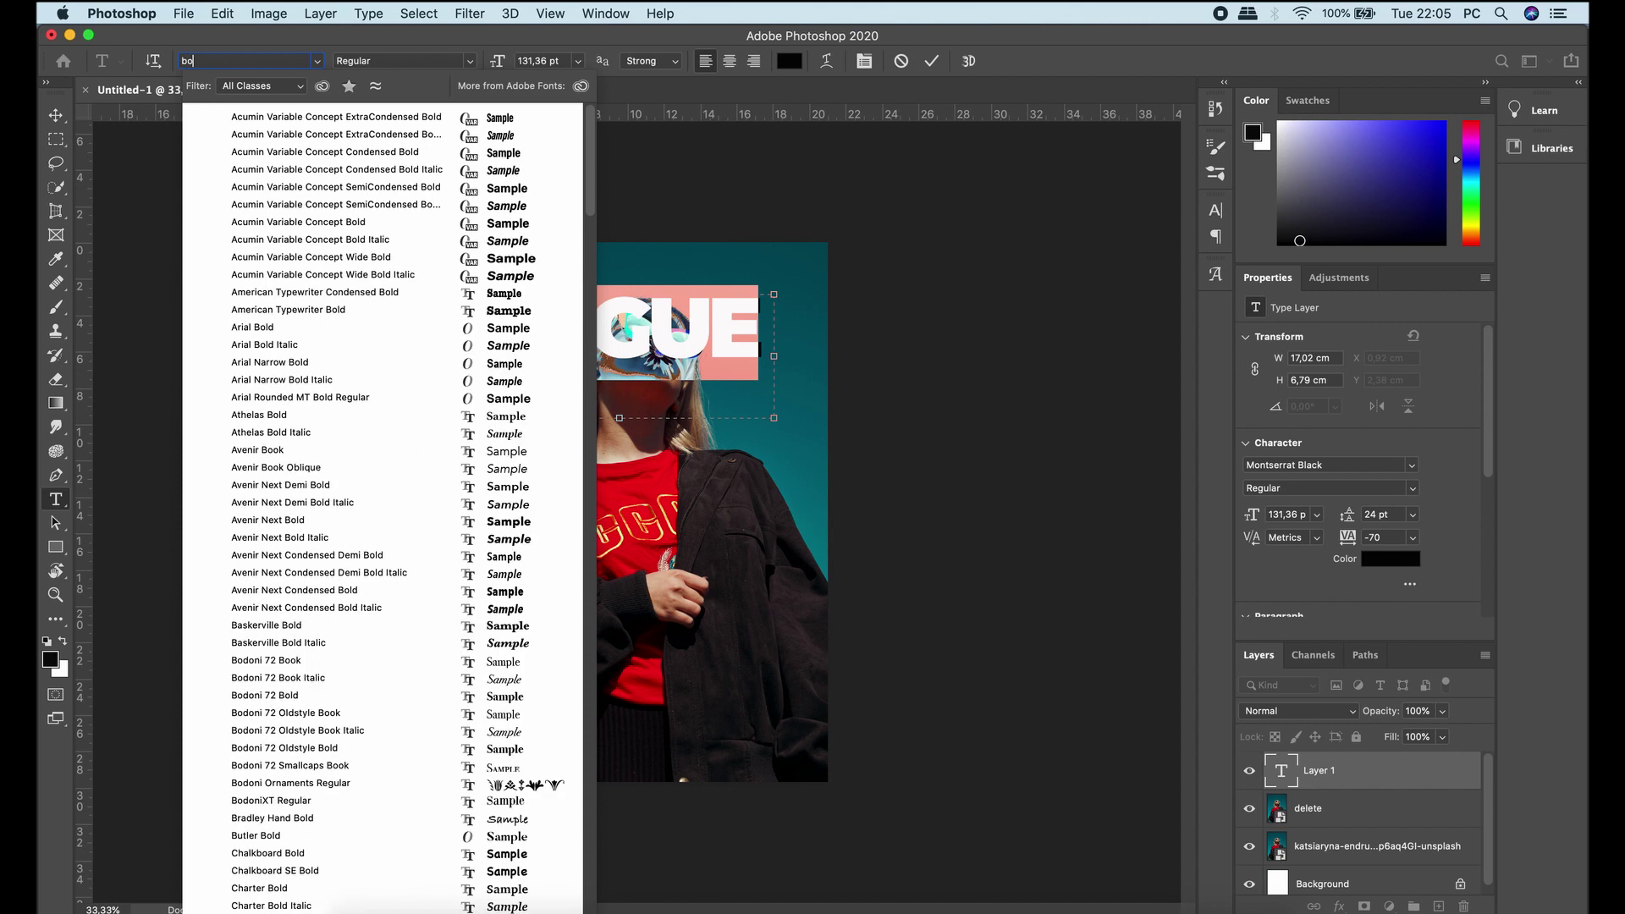
{"action": "type", "text": "d"}
{"action": "key", "text": "Down"}
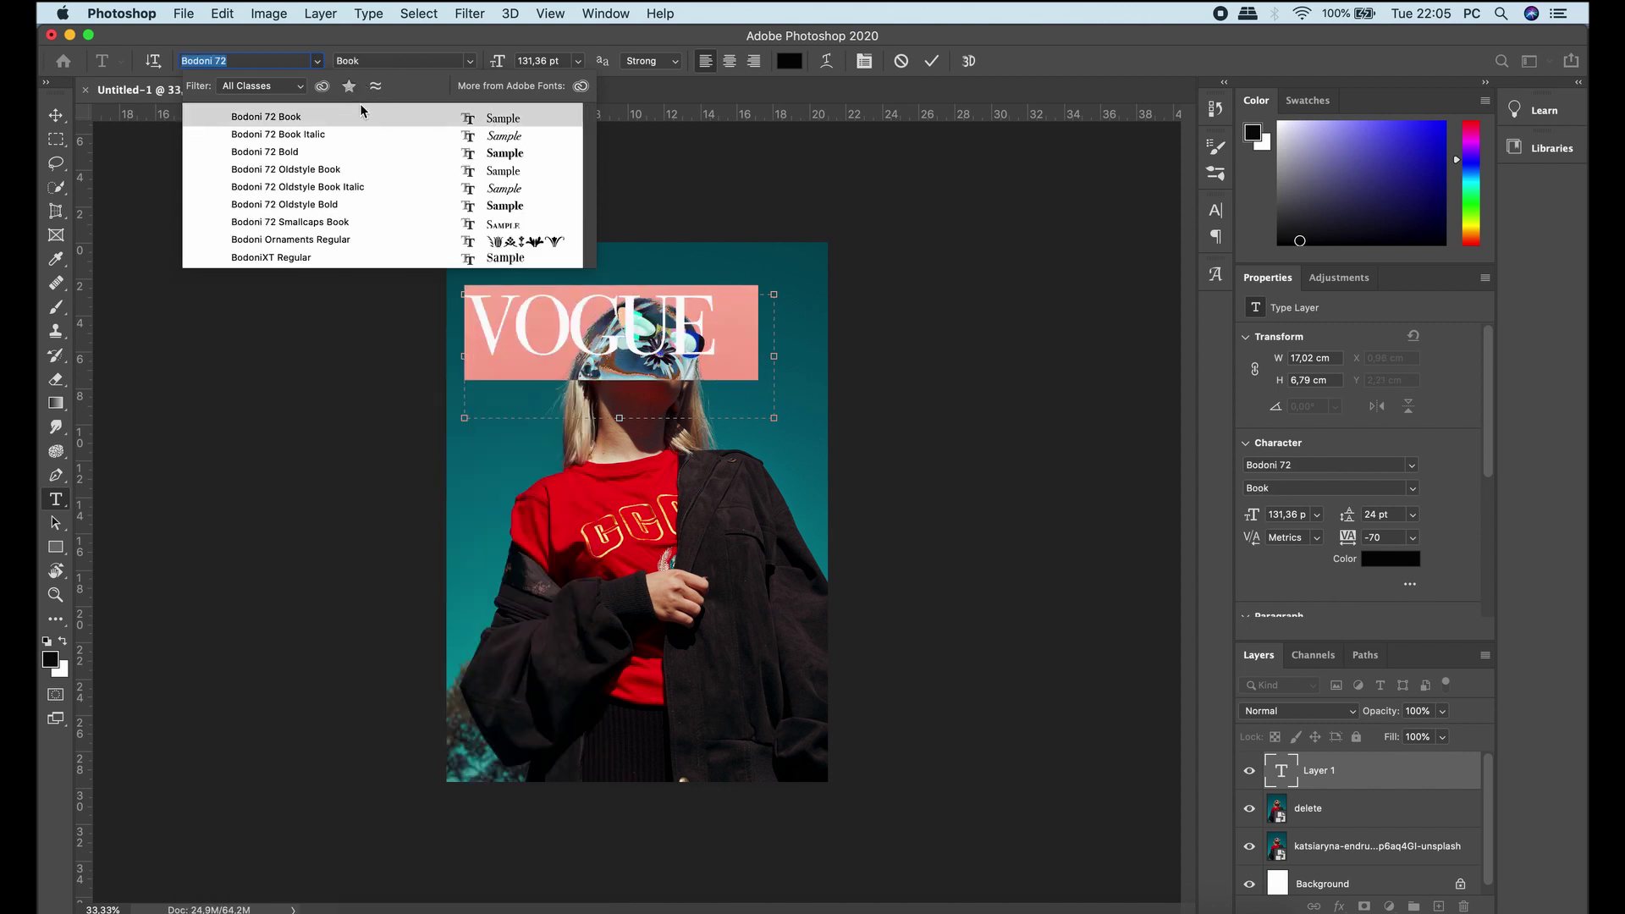
{"action": "left_click", "coordinate": [360, 108]}
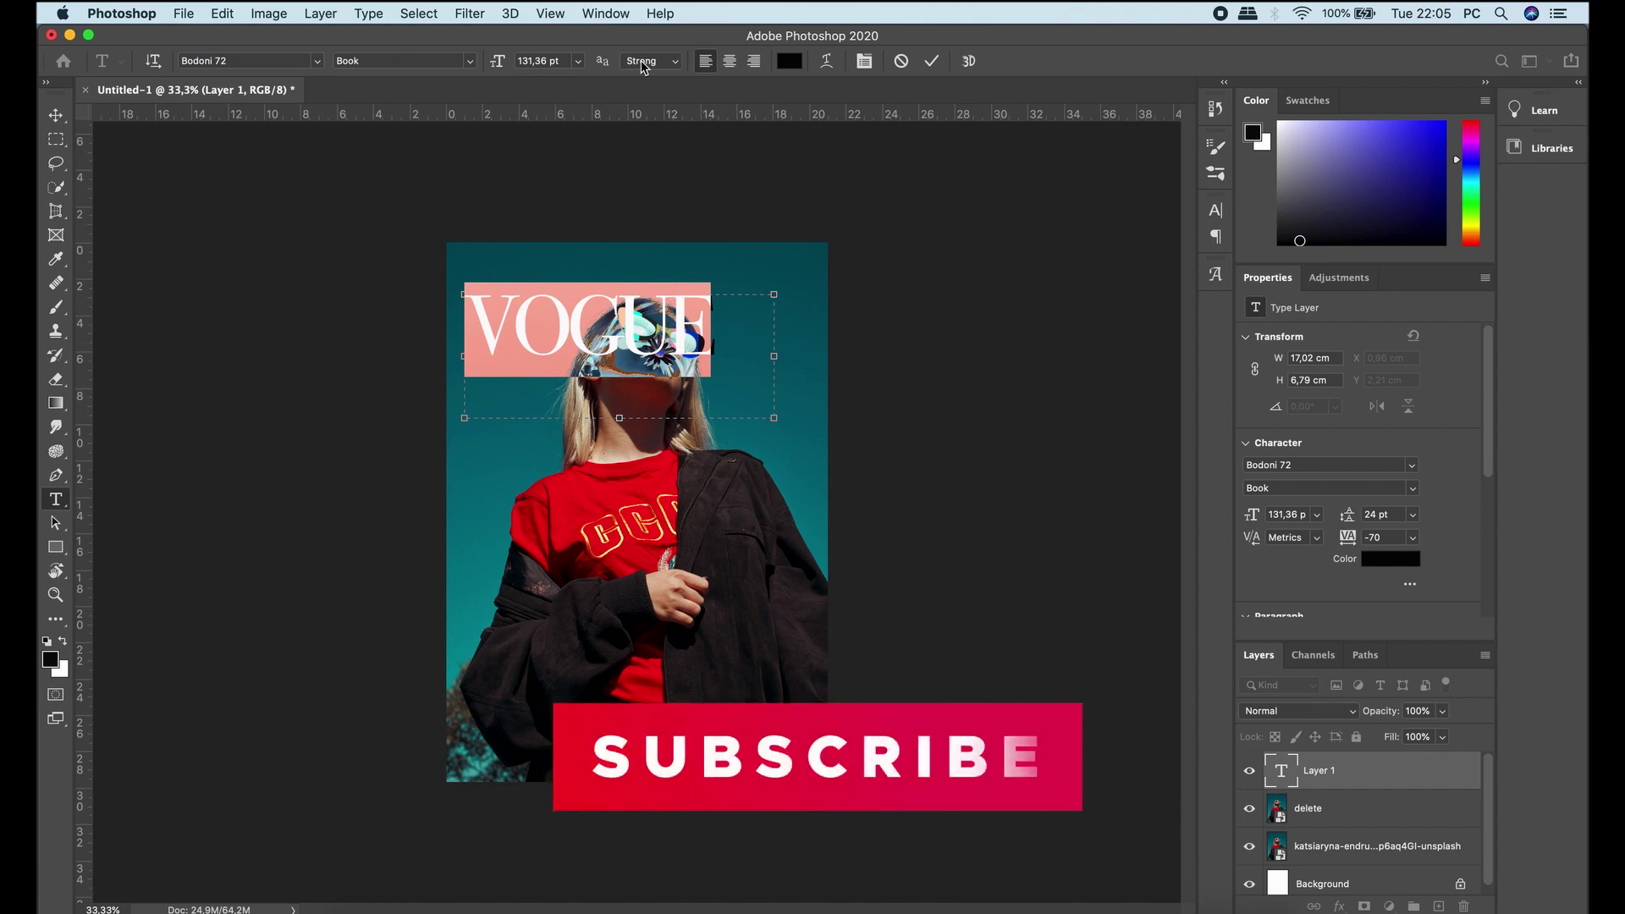
{"action": "left_click", "coordinate": [578, 61]}
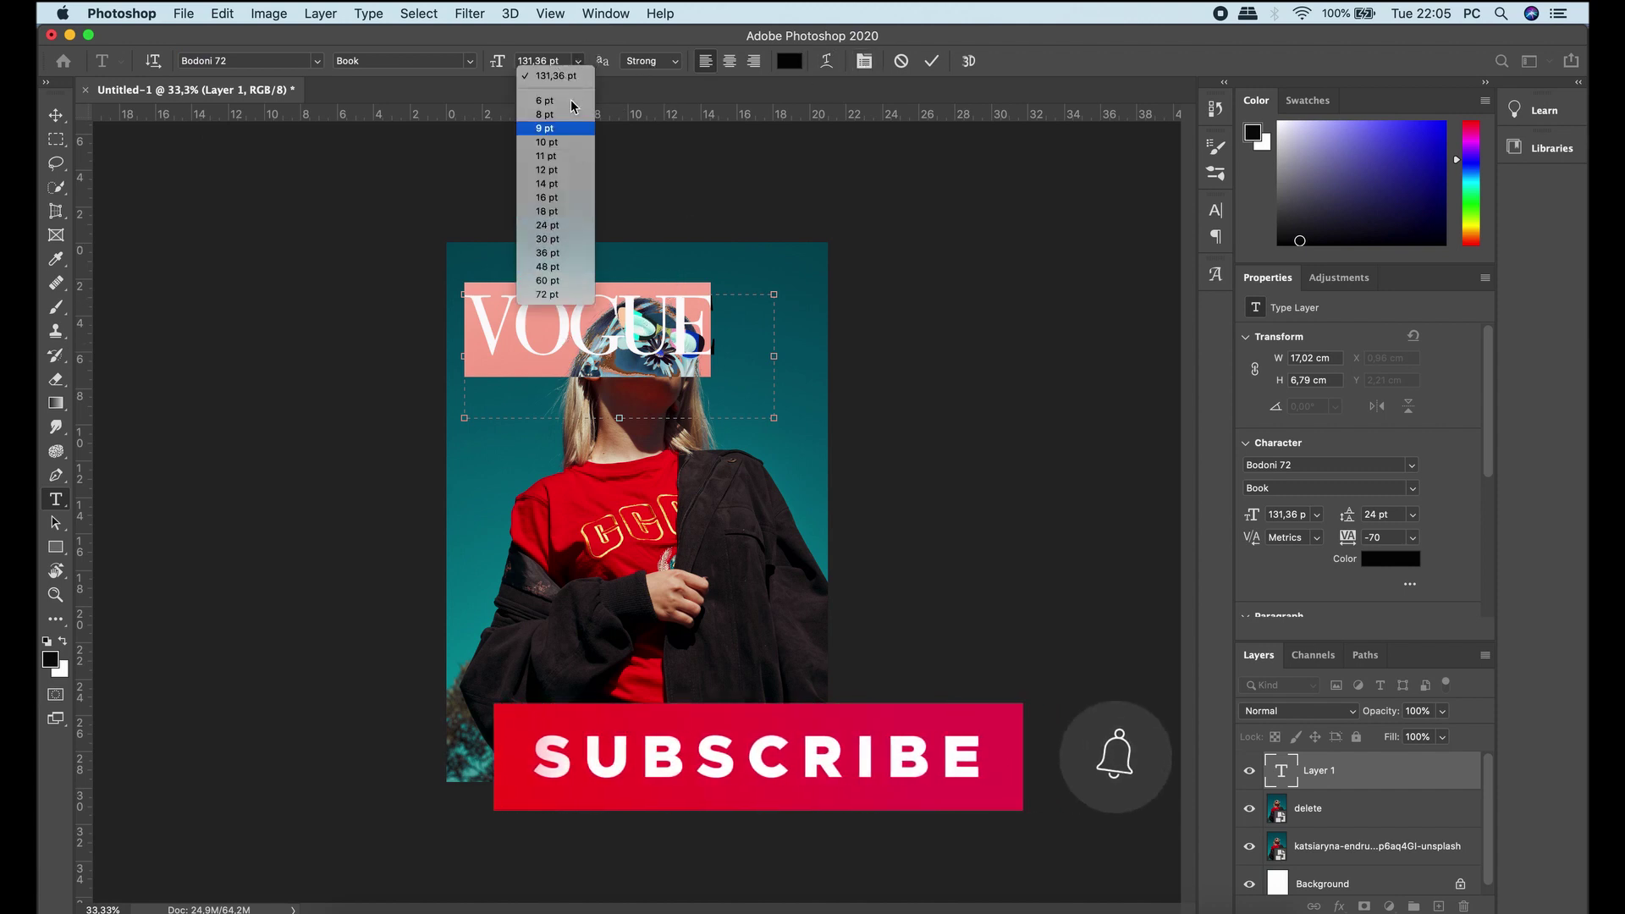
{"action": "left_click", "coordinate": [551, 61]}
{"action": "double_click", "coordinate": [552, 61]}
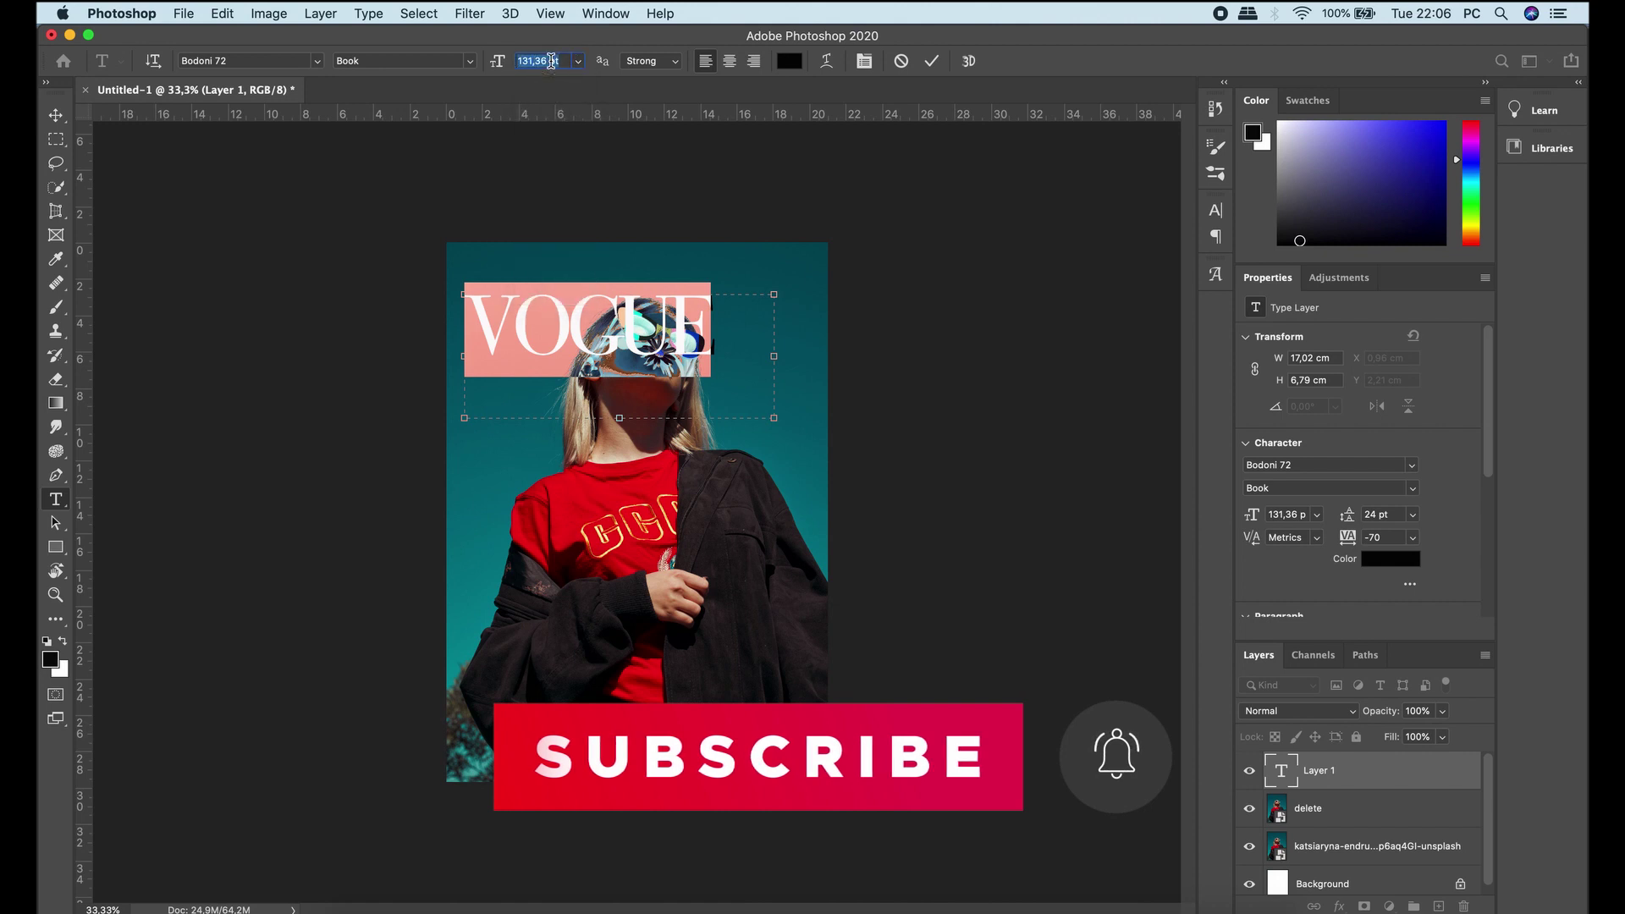
{"action": "type", "text": "160"}
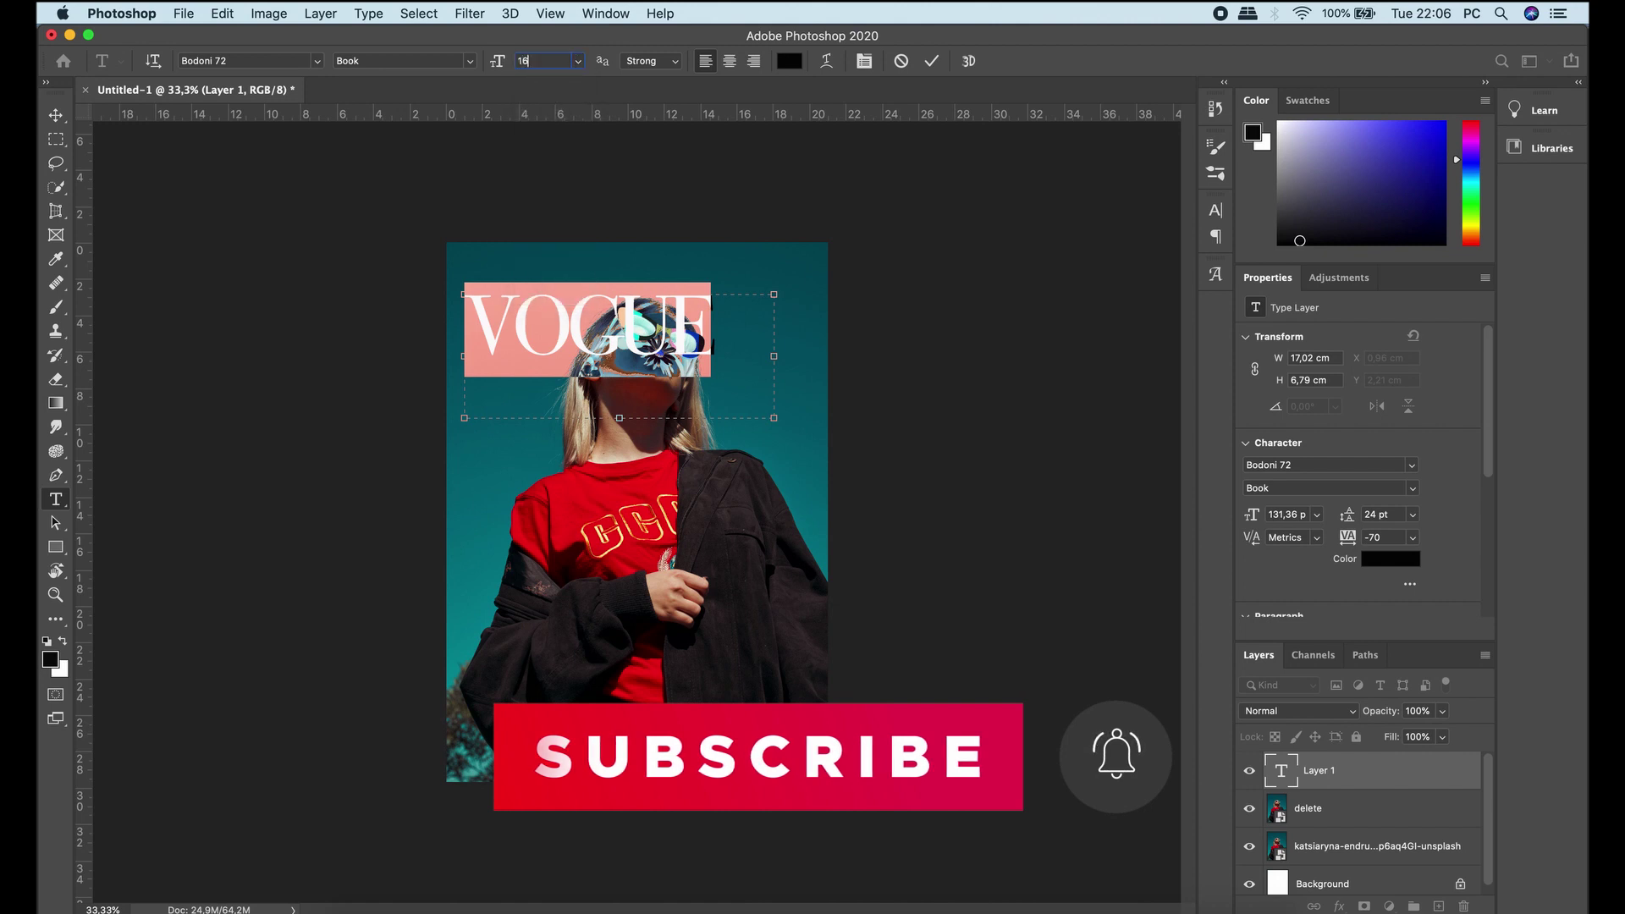
{"action": "key", "text": "Return"}
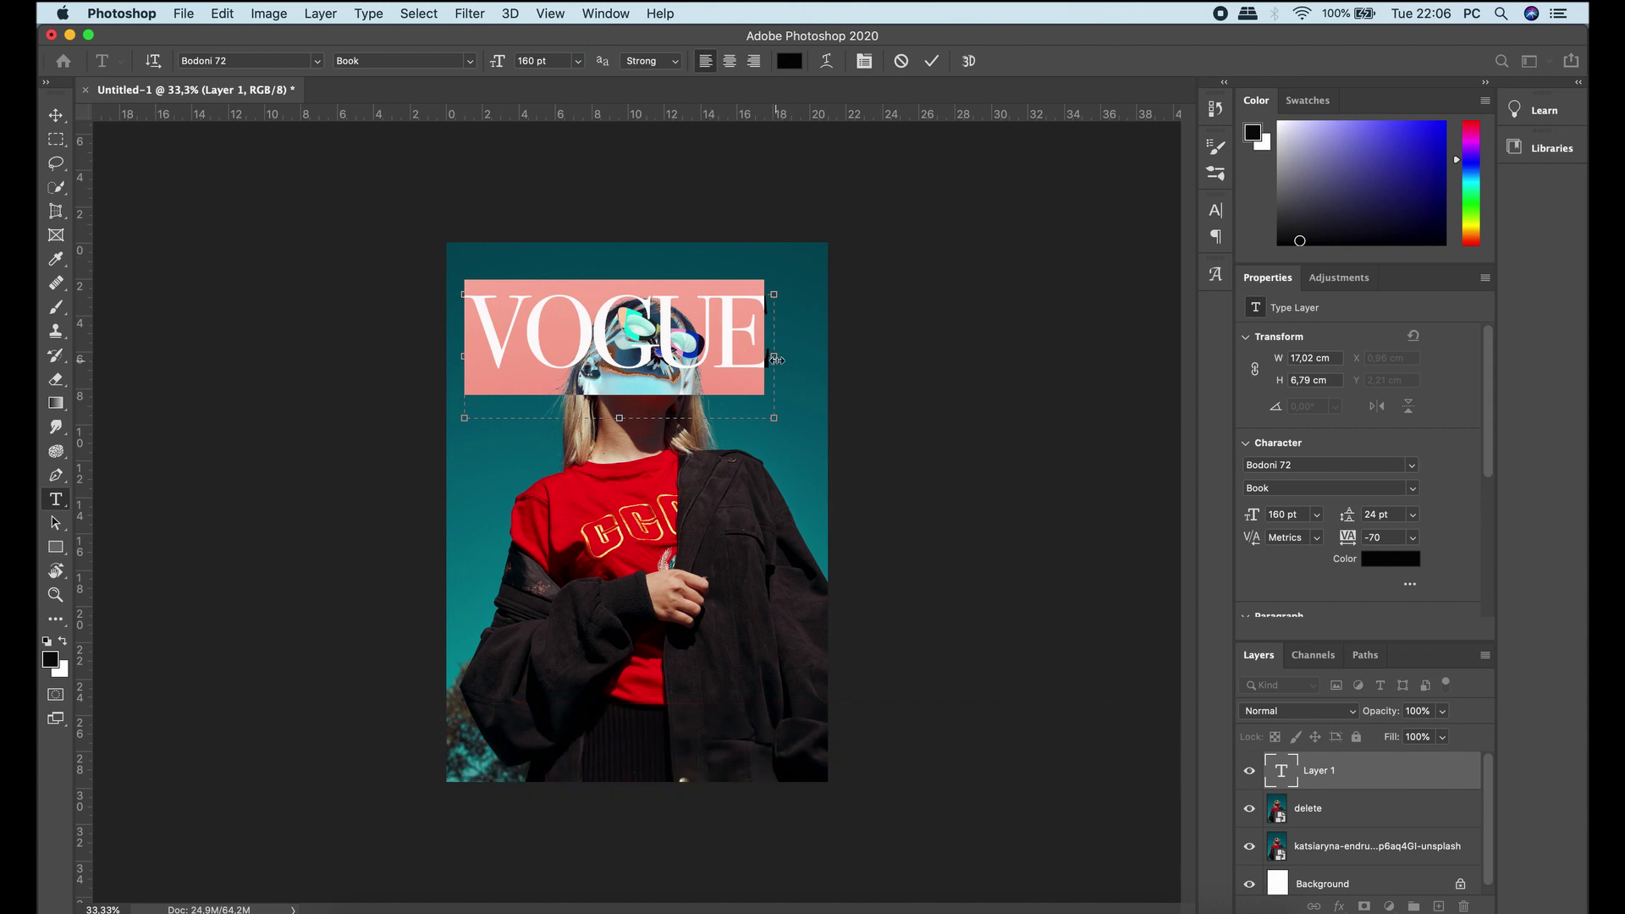
- Widen the text box, set VOGUE's tracking to -10, and nudge it slightly higher
{"action": "left_click_drag", "start_coordinate": [774, 356], "coordinate": [807, 357]}
{"action": "left_click", "coordinate": [624, 330]}
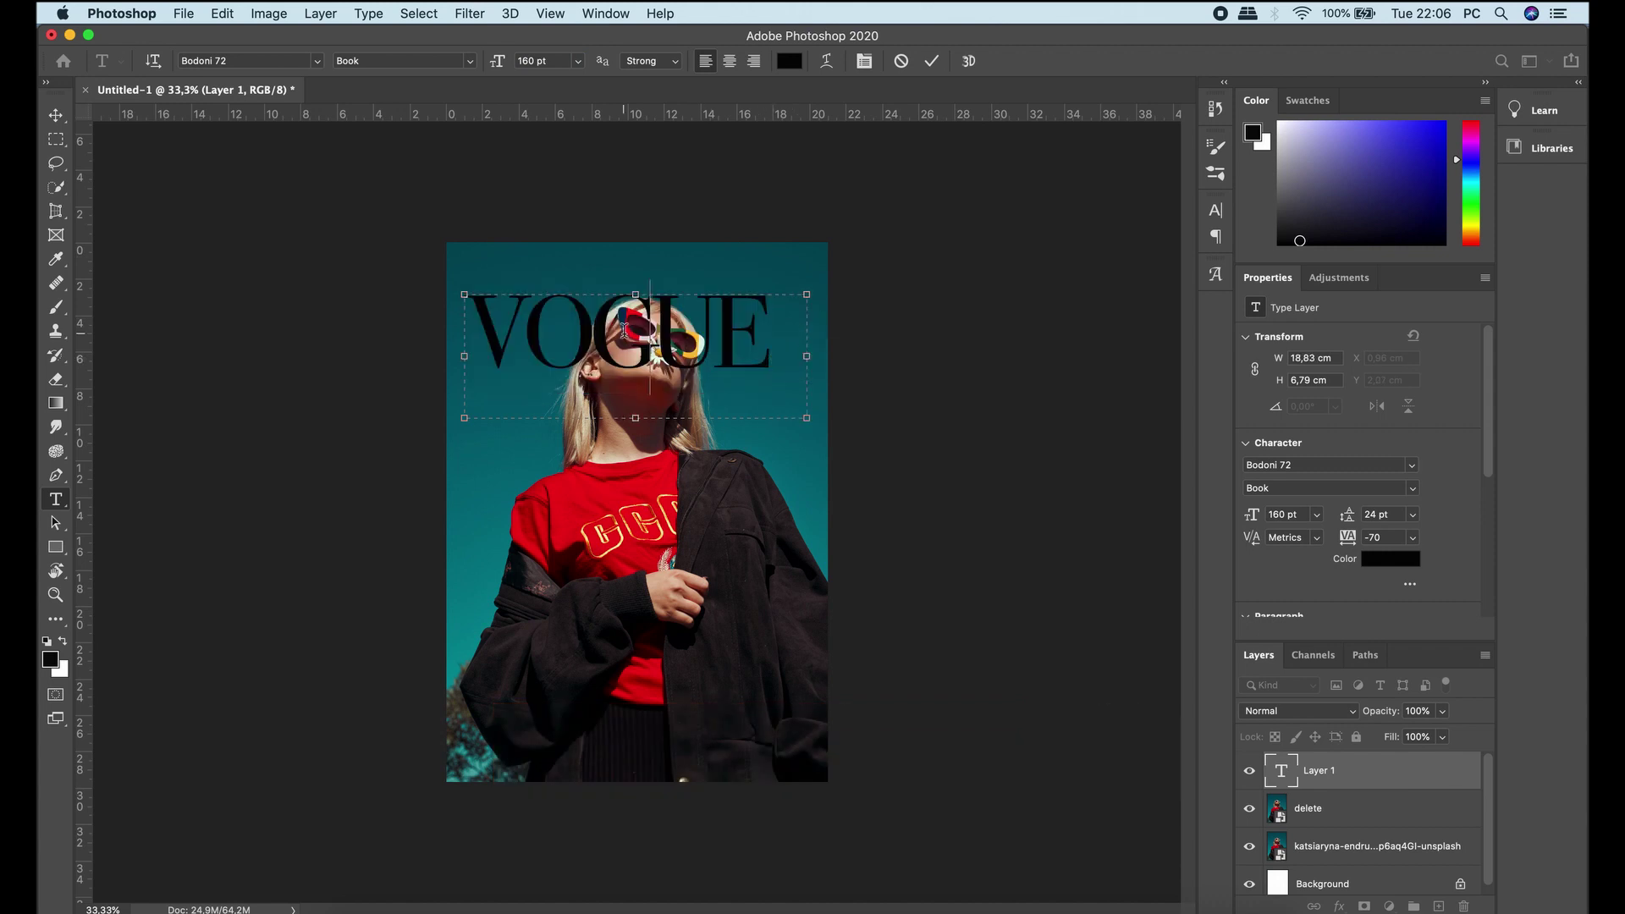
{"action": "left_click", "coordinate": [673, 336]}
{"action": "double_click", "coordinate": [672, 337]}
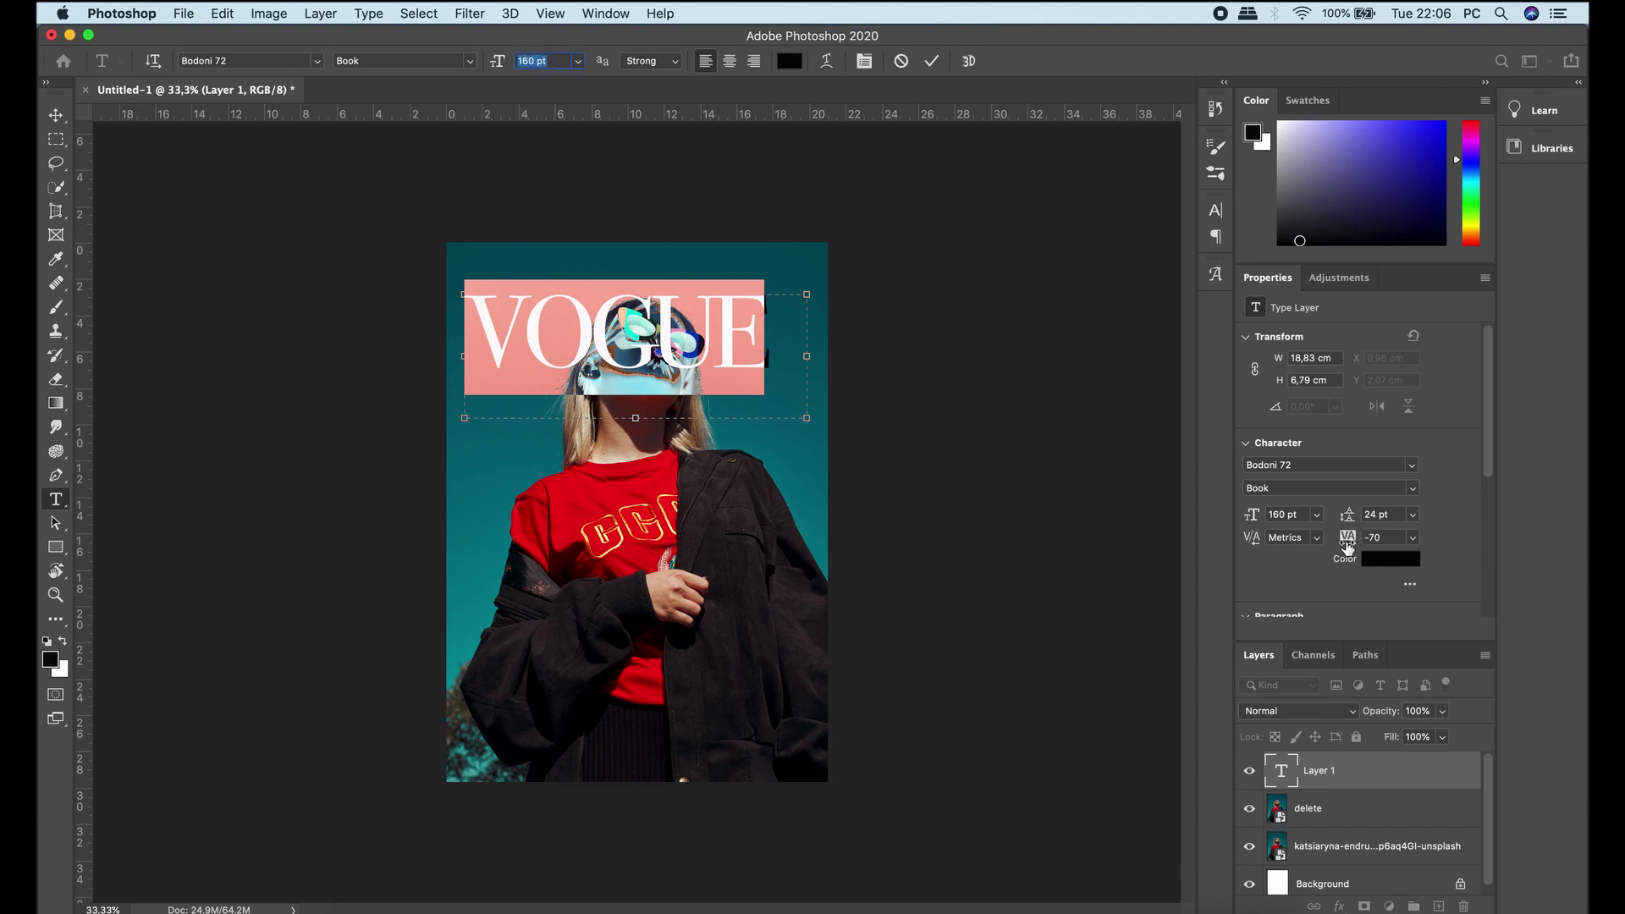
{"action": "left_click_drag", "start_coordinate": [1347, 544], "coordinate": [1349, 542]}
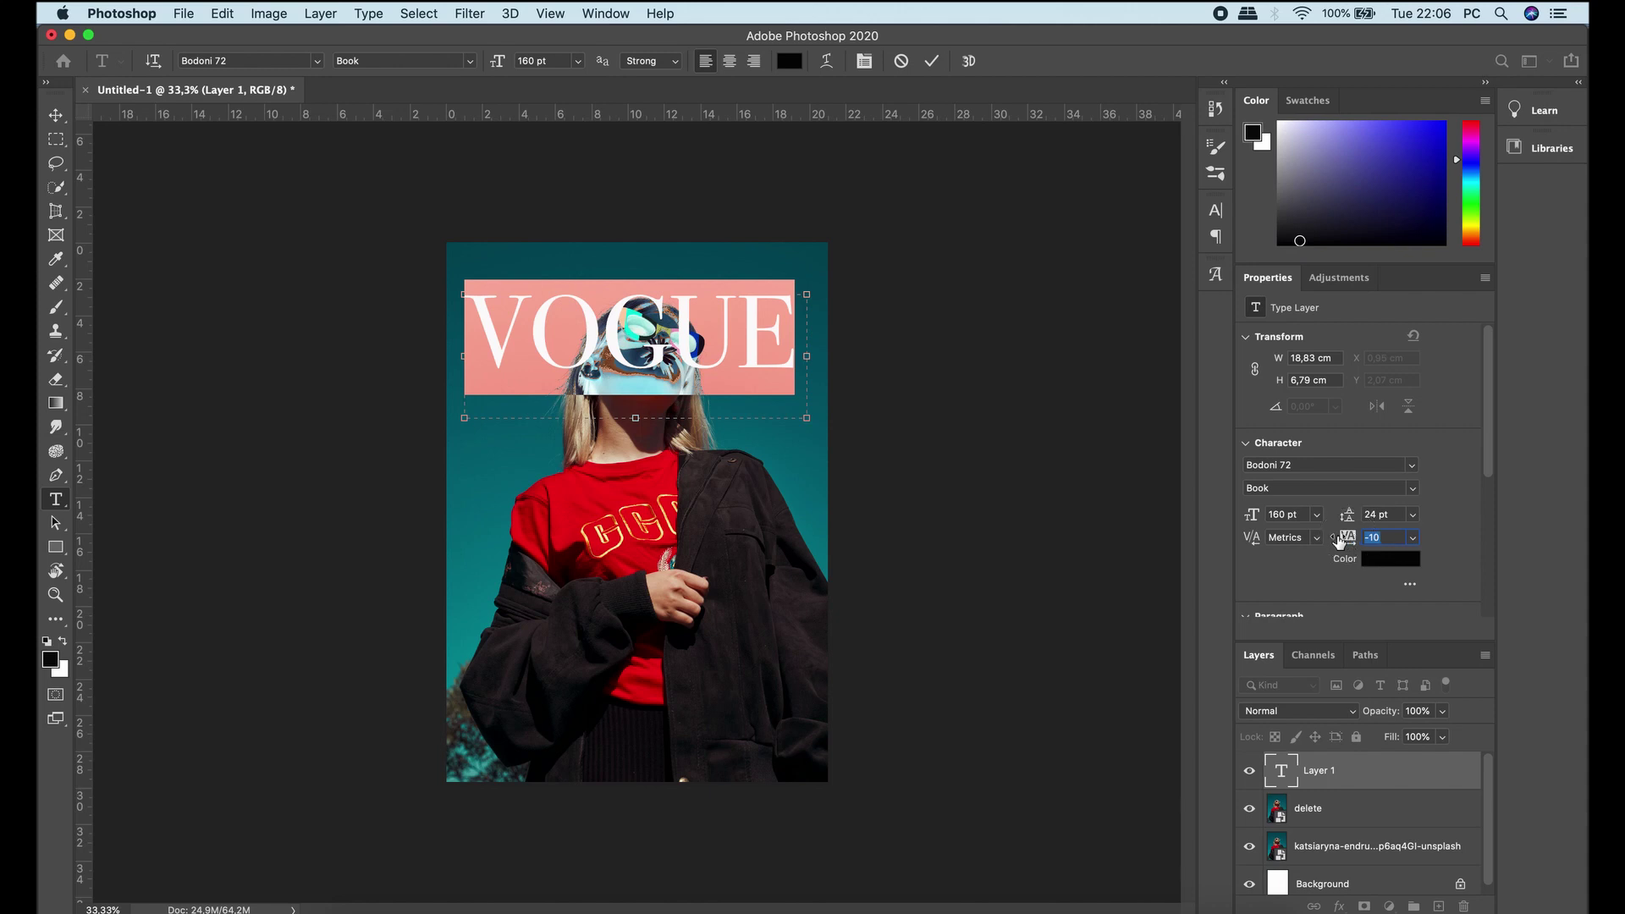
{"action": "left_click", "coordinate": [52, 115]}
{"action": "left_click_drag", "start_coordinate": [709, 361], "coordinate": [704, 348]}
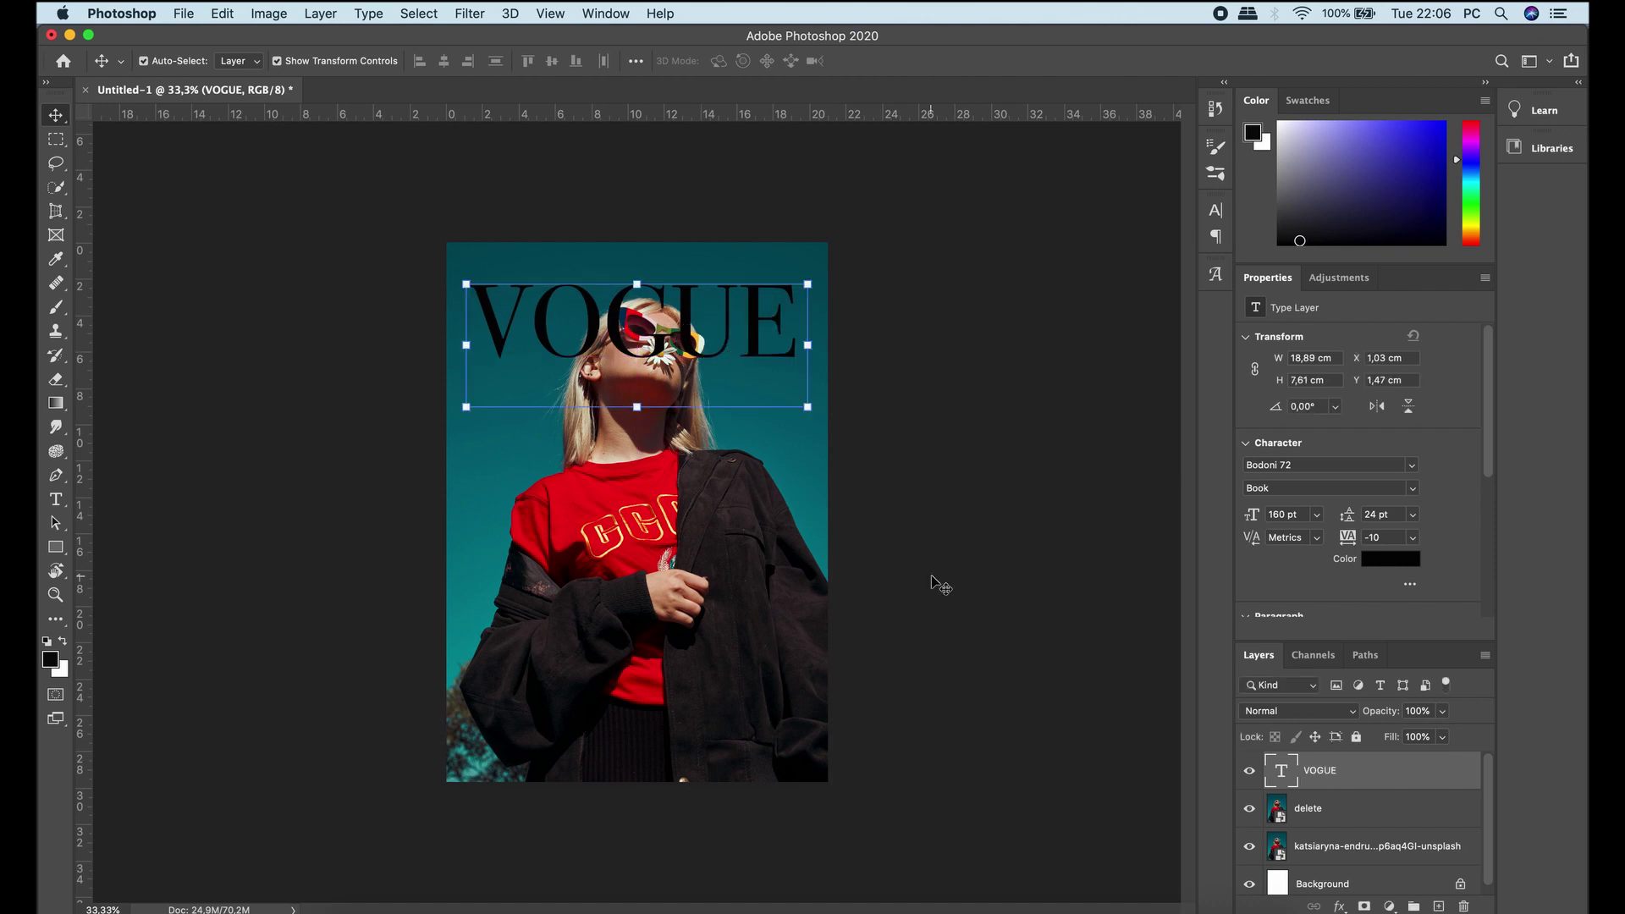
- Colour the VOGUE text white
{"action": "left_click", "coordinate": [1420, 563]}
{"action": "left_click_drag", "start_coordinate": [1070, 507], "coordinate": [997, 472]}
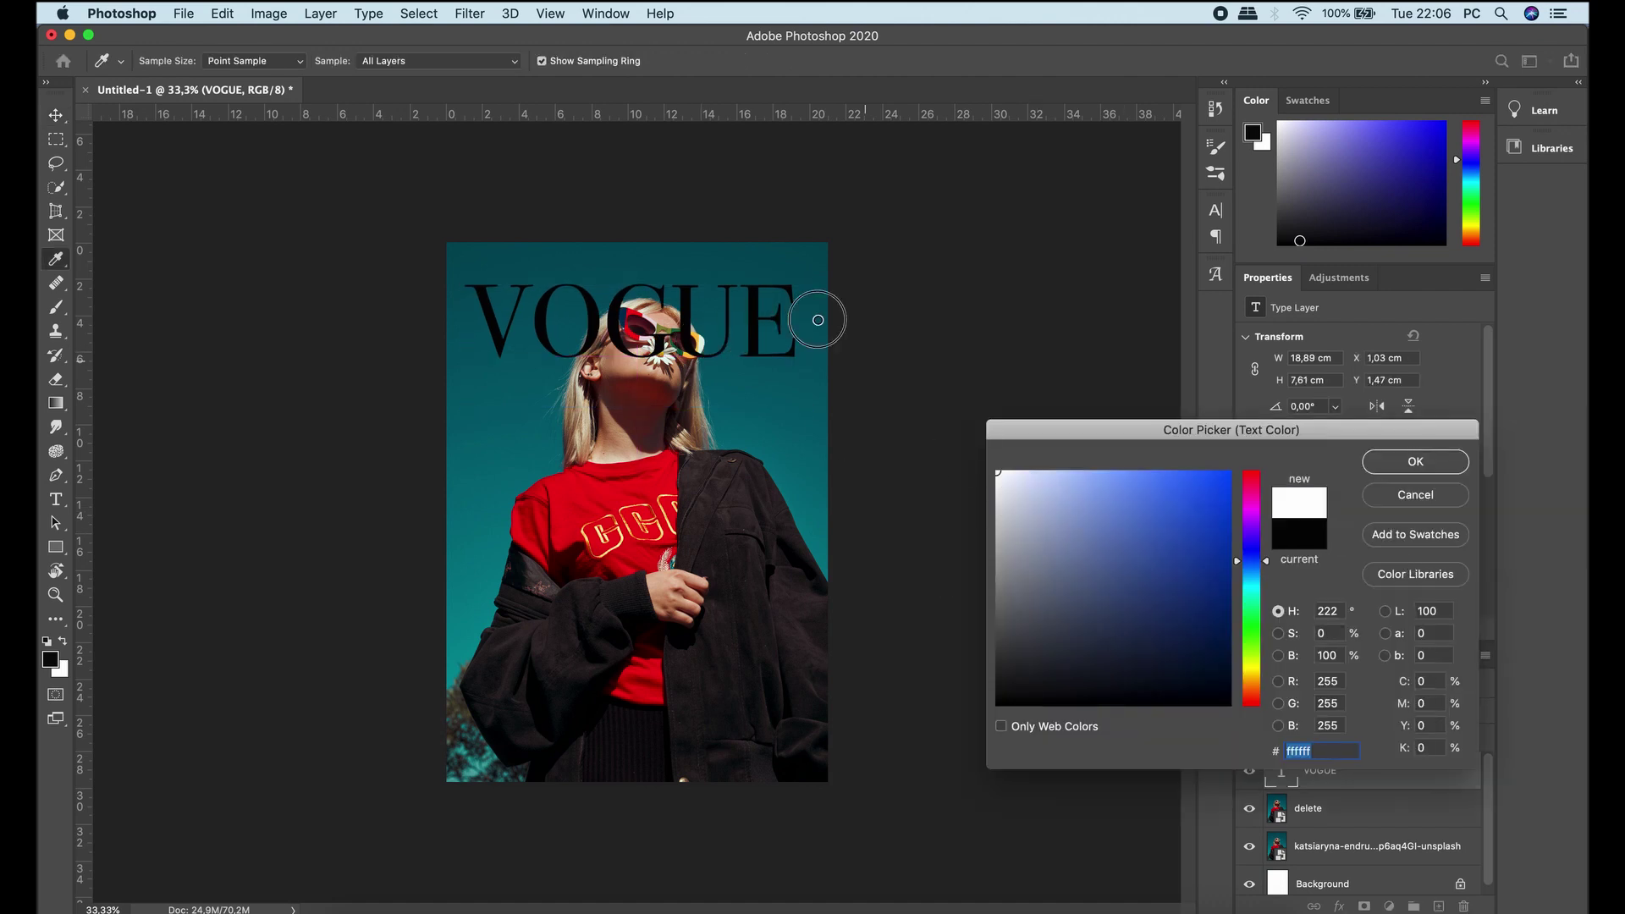
{"action": "left_click", "coordinate": [1406, 461]}
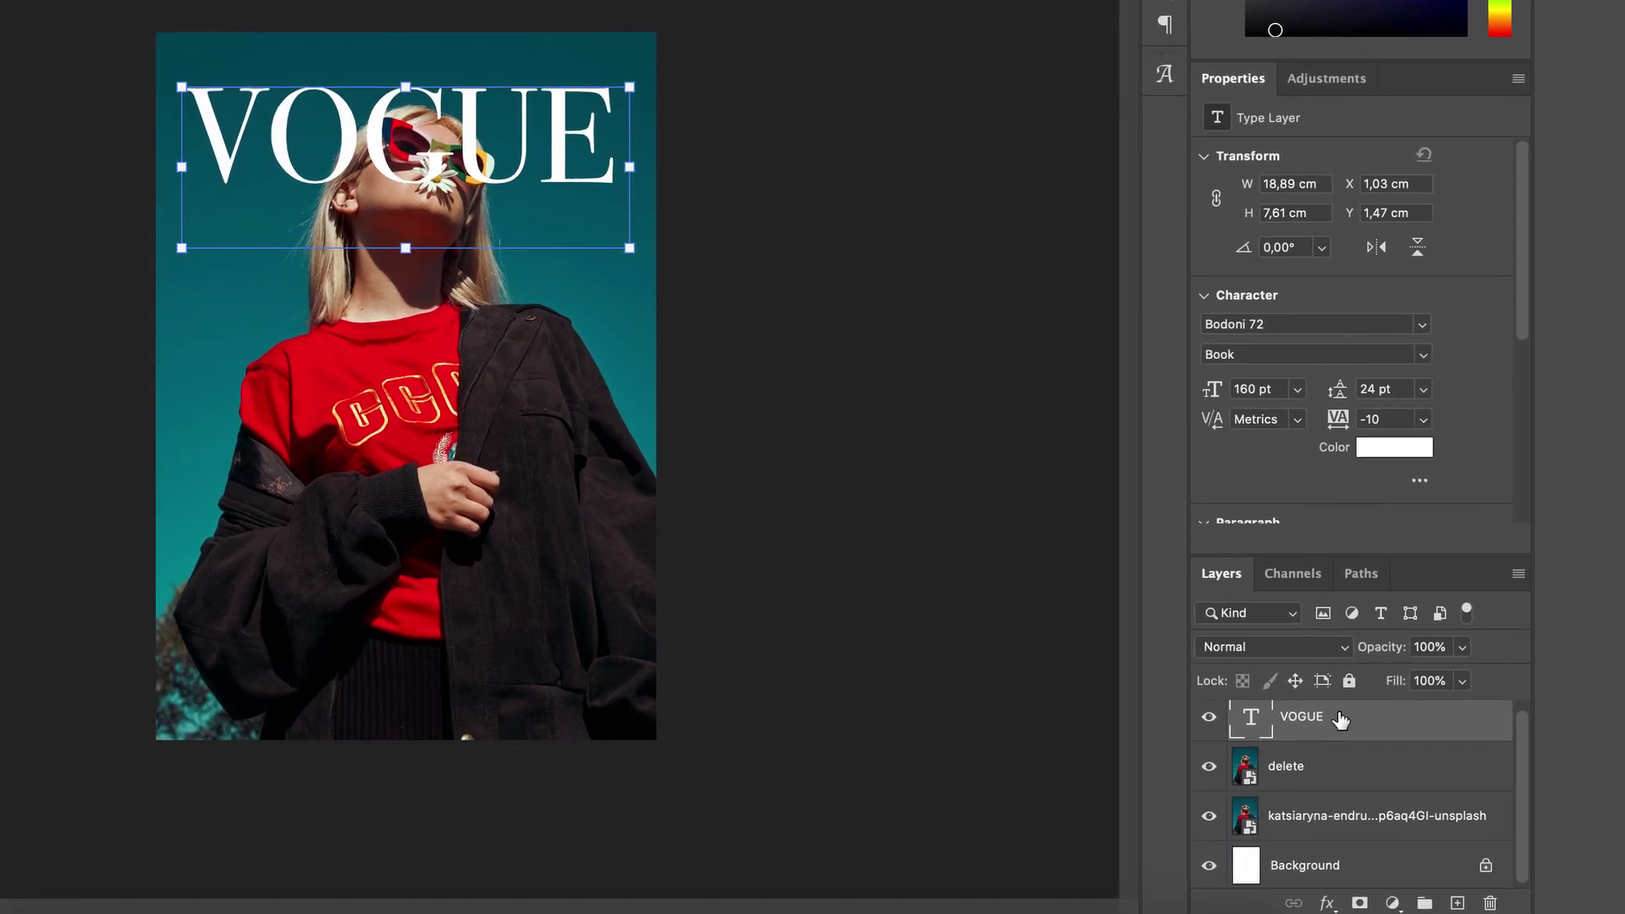
- Move VOGUE below the delete layer and lower delete's opacity to 47%
{"action": "left_click_drag", "start_coordinate": [1353, 715], "coordinate": [1338, 786]}
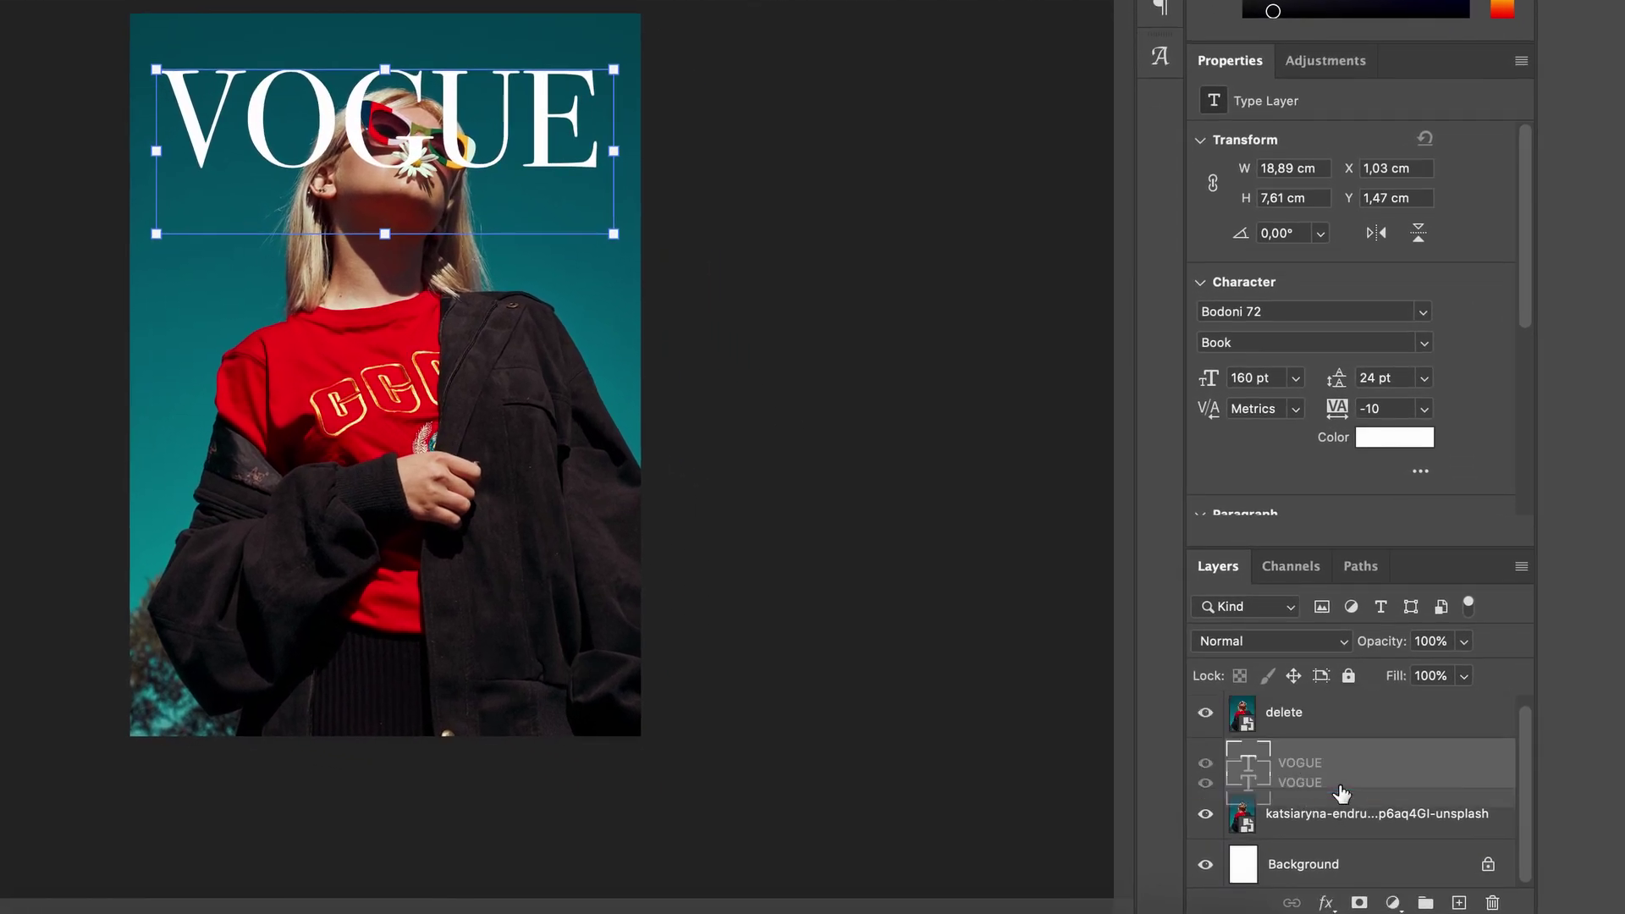
{"action": "left_click", "coordinate": [1327, 724]}
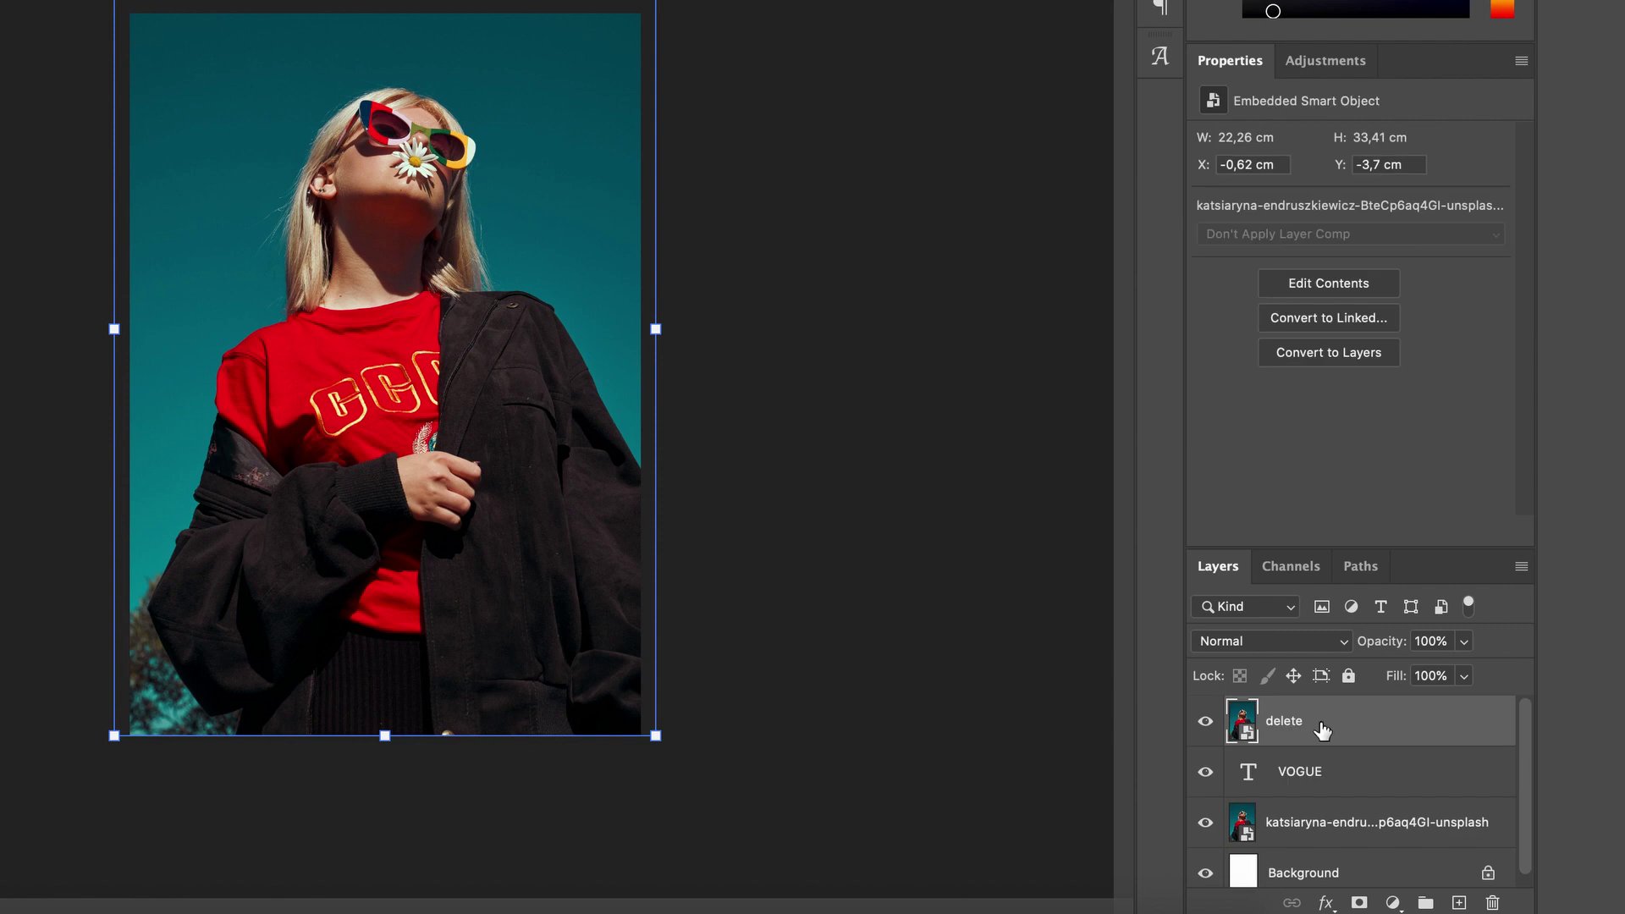
{"action": "left_click", "coordinate": [1464, 641]}
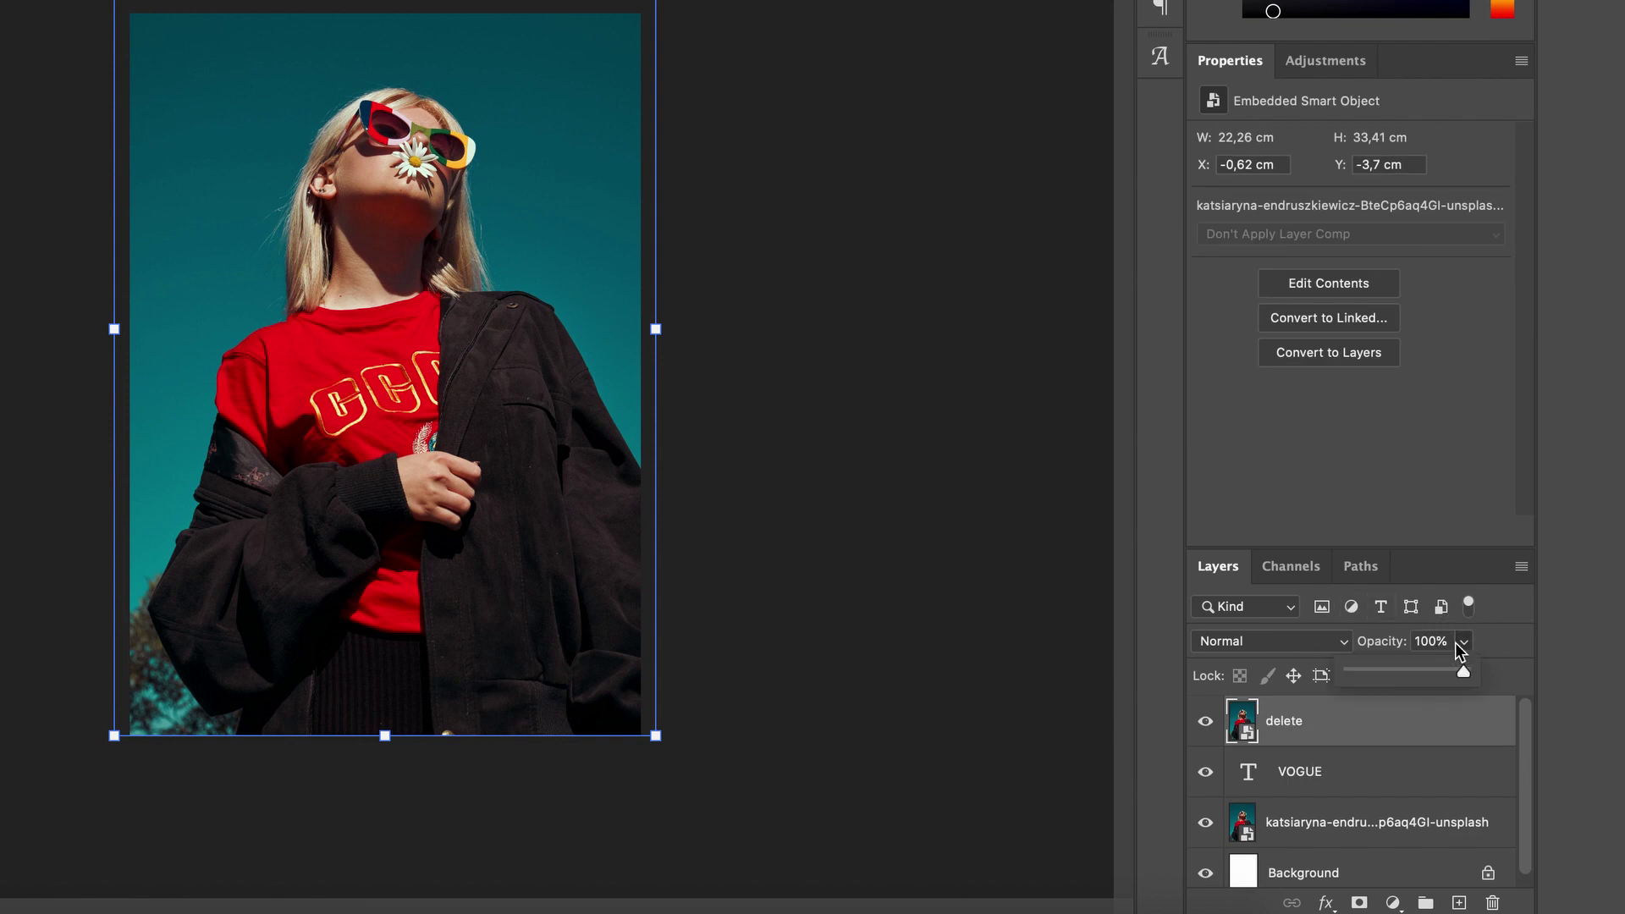
{"action": "left_click", "coordinate": [1419, 663]}
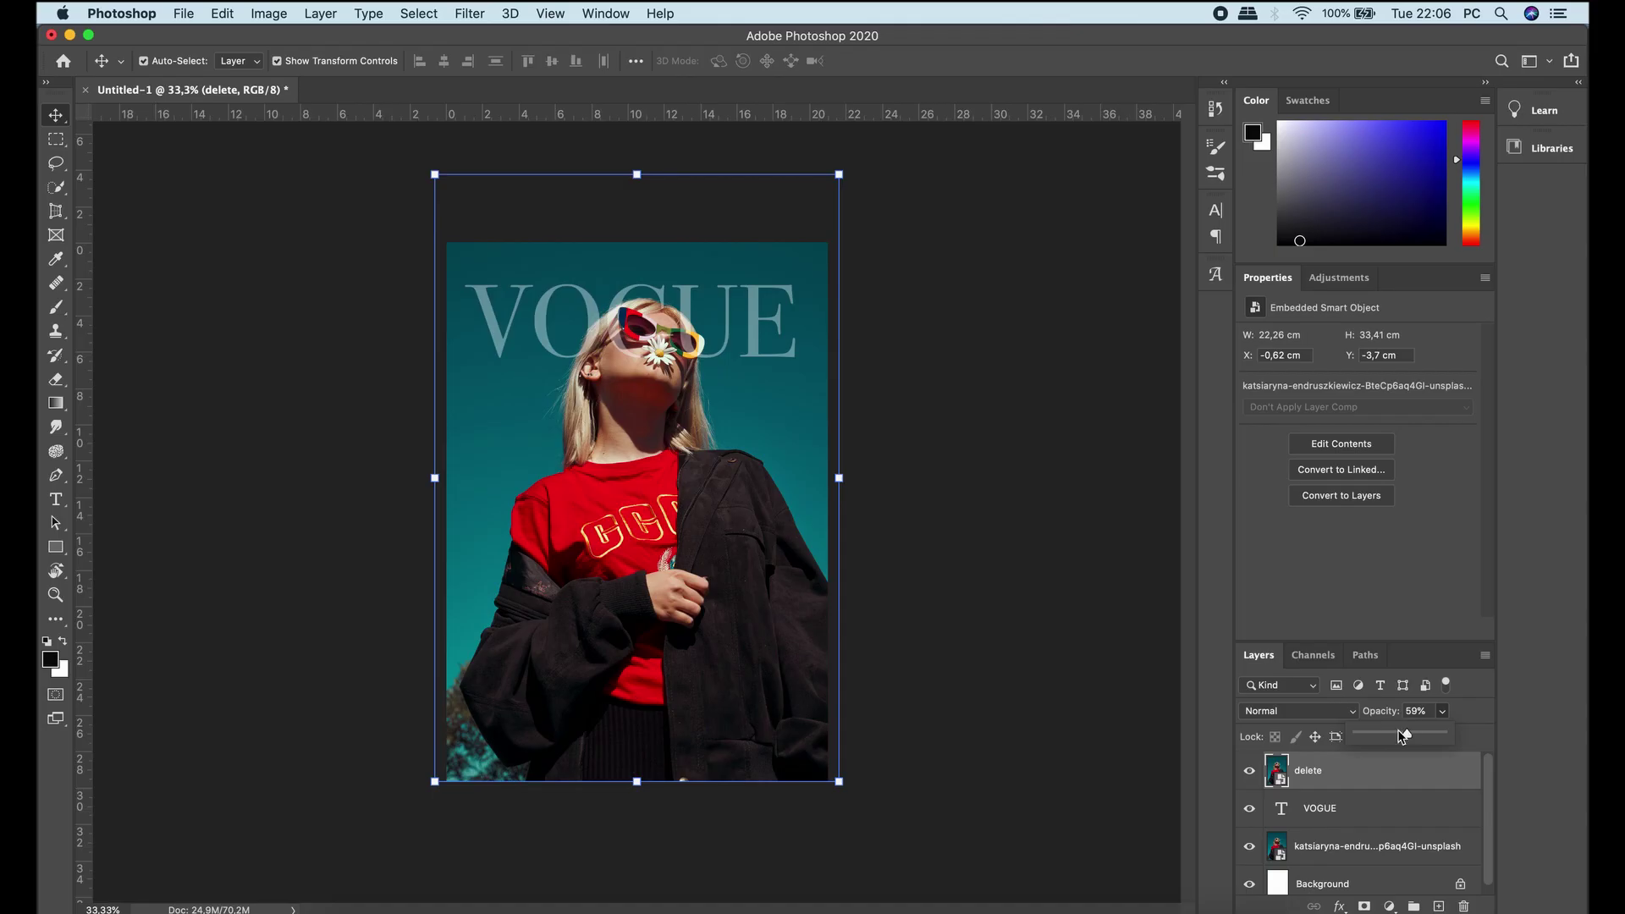
- Reselect the delete photo copy and rasterize it when prompted by the Eraser
{"action": "left_click", "coordinate": [923, 444]}
{"action": "left_click", "coordinate": [1333, 767]}
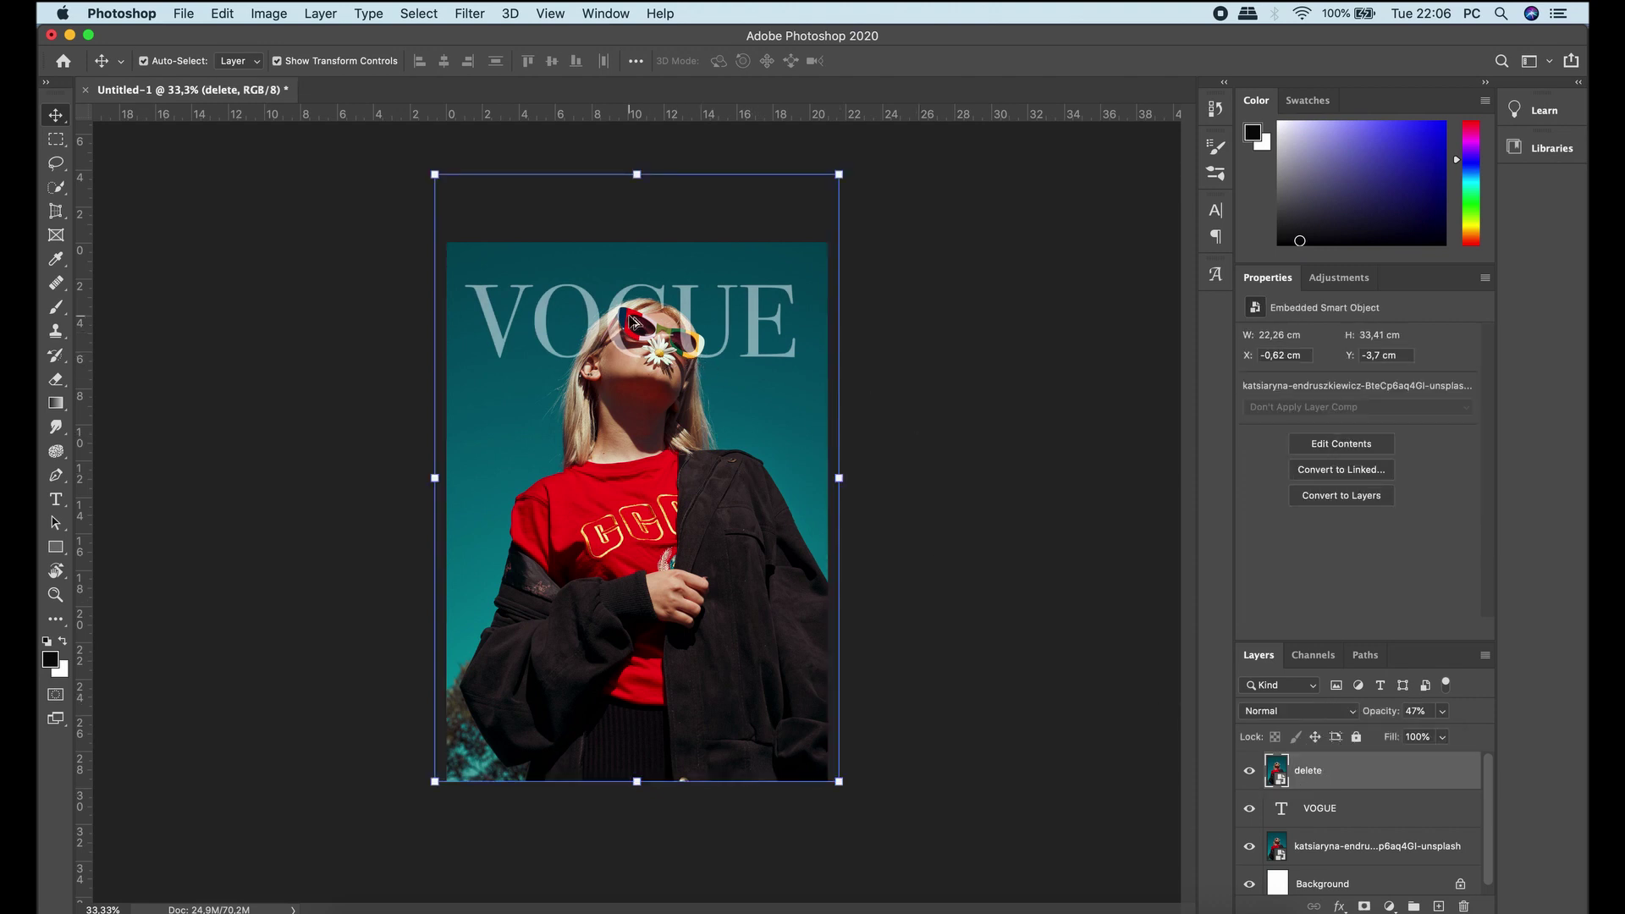
{"action": "scroll", "coordinate": [634, 322], "scroll_direction": "up", "scroll_amount": 5}
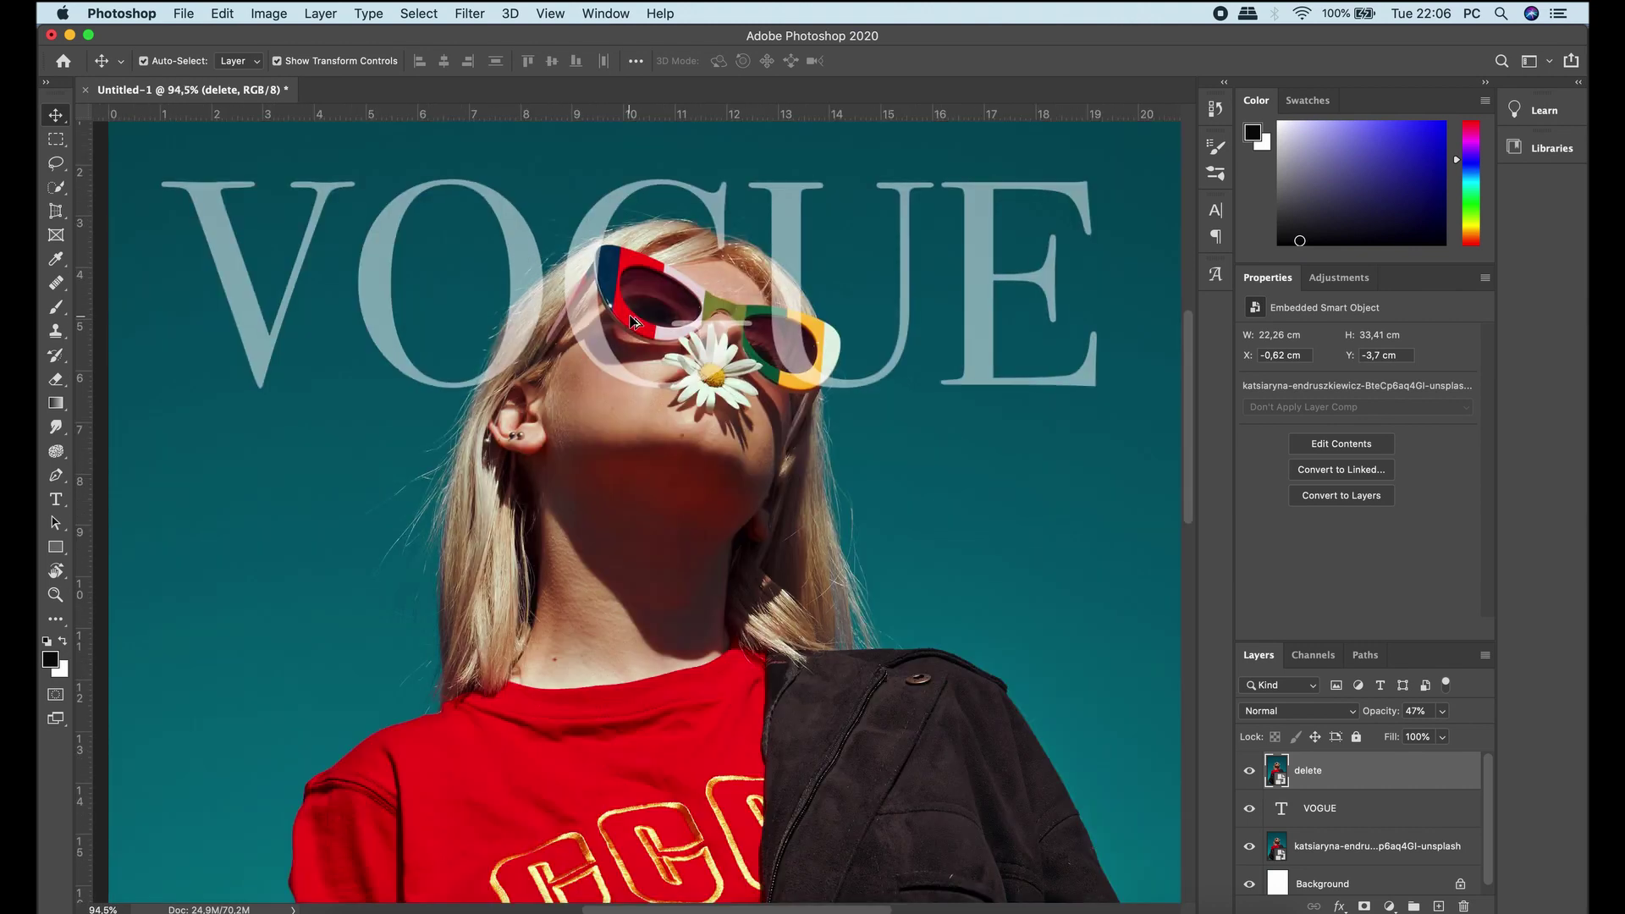
{"action": "scroll", "coordinate": [633, 322], "scroll_direction": "up", "scroll_amount": 1}
{"action": "scroll", "coordinate": [637, 317], "scroll_direction": "down", "scroll_amount": 1}
{"action": "scroll", "coordinate": [636, 317], "scroll_direction": "down", "scroll_amount": 1}
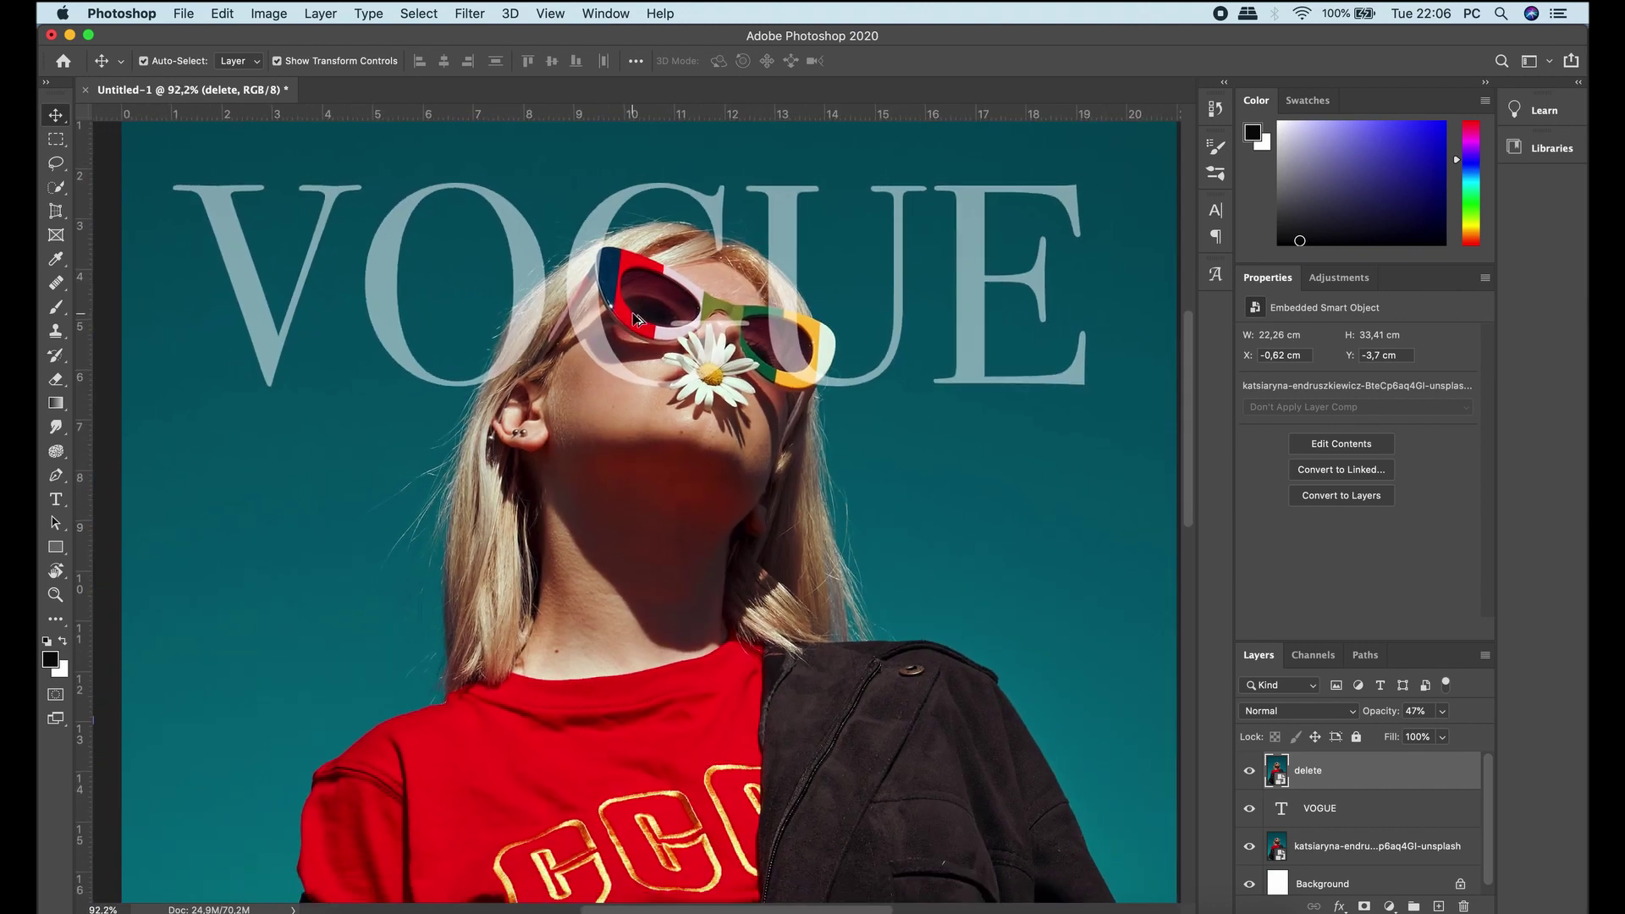
{"action": "scroll", "coordinate": [637, 317], "scroll_direction": "down", "scroll_amount": 1}
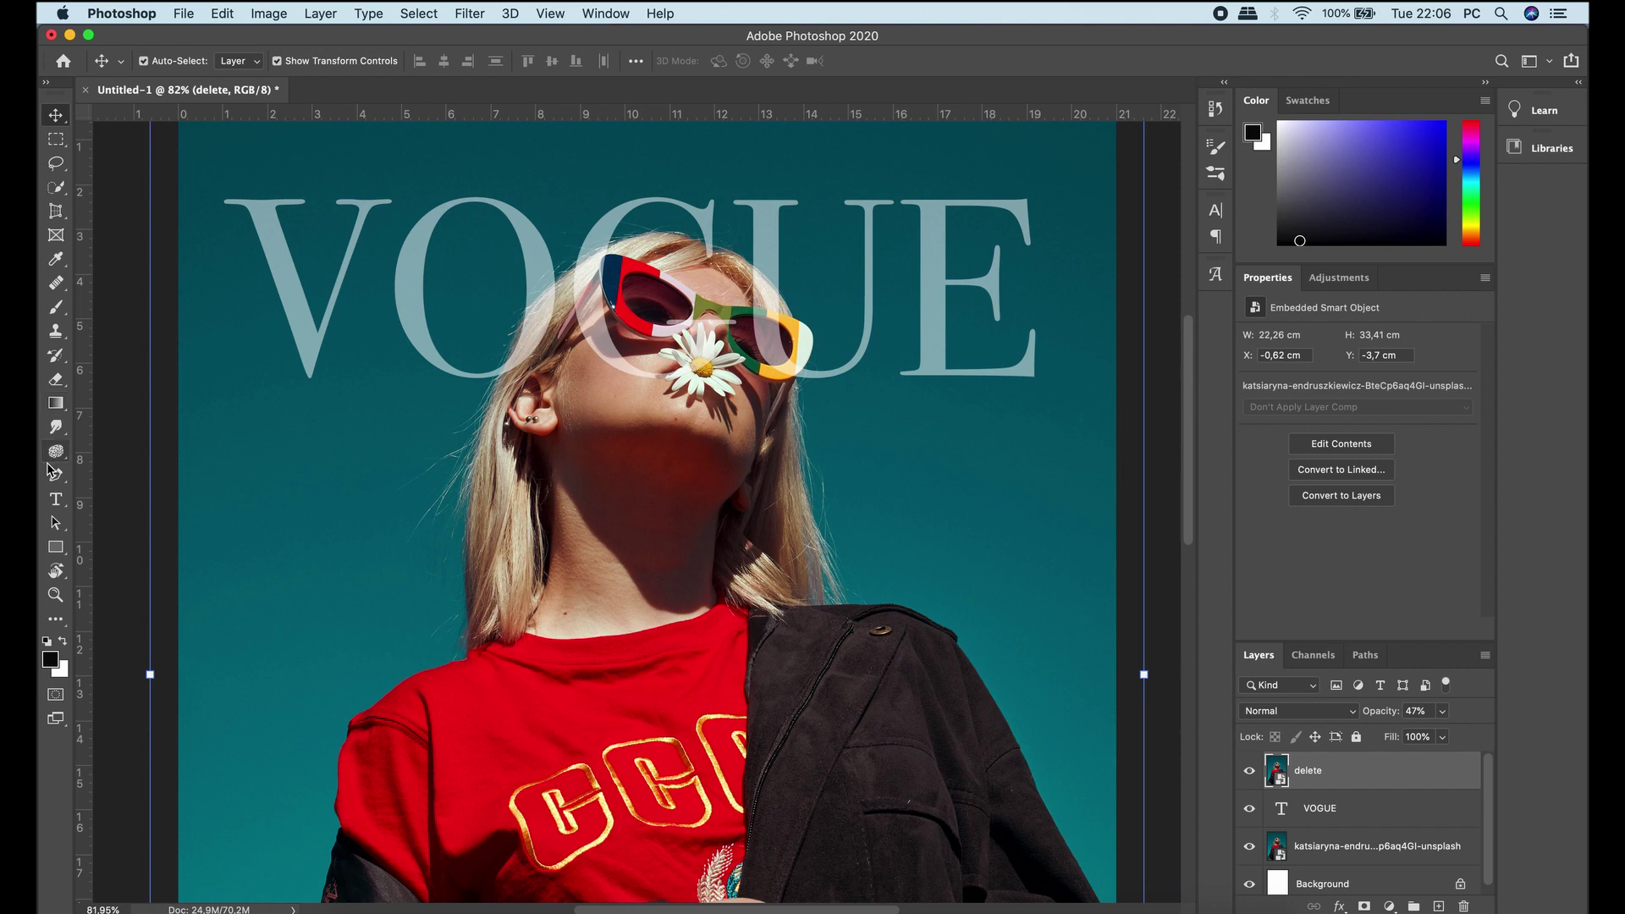
{"action": "left_click", "coordinate": [56, 380]}
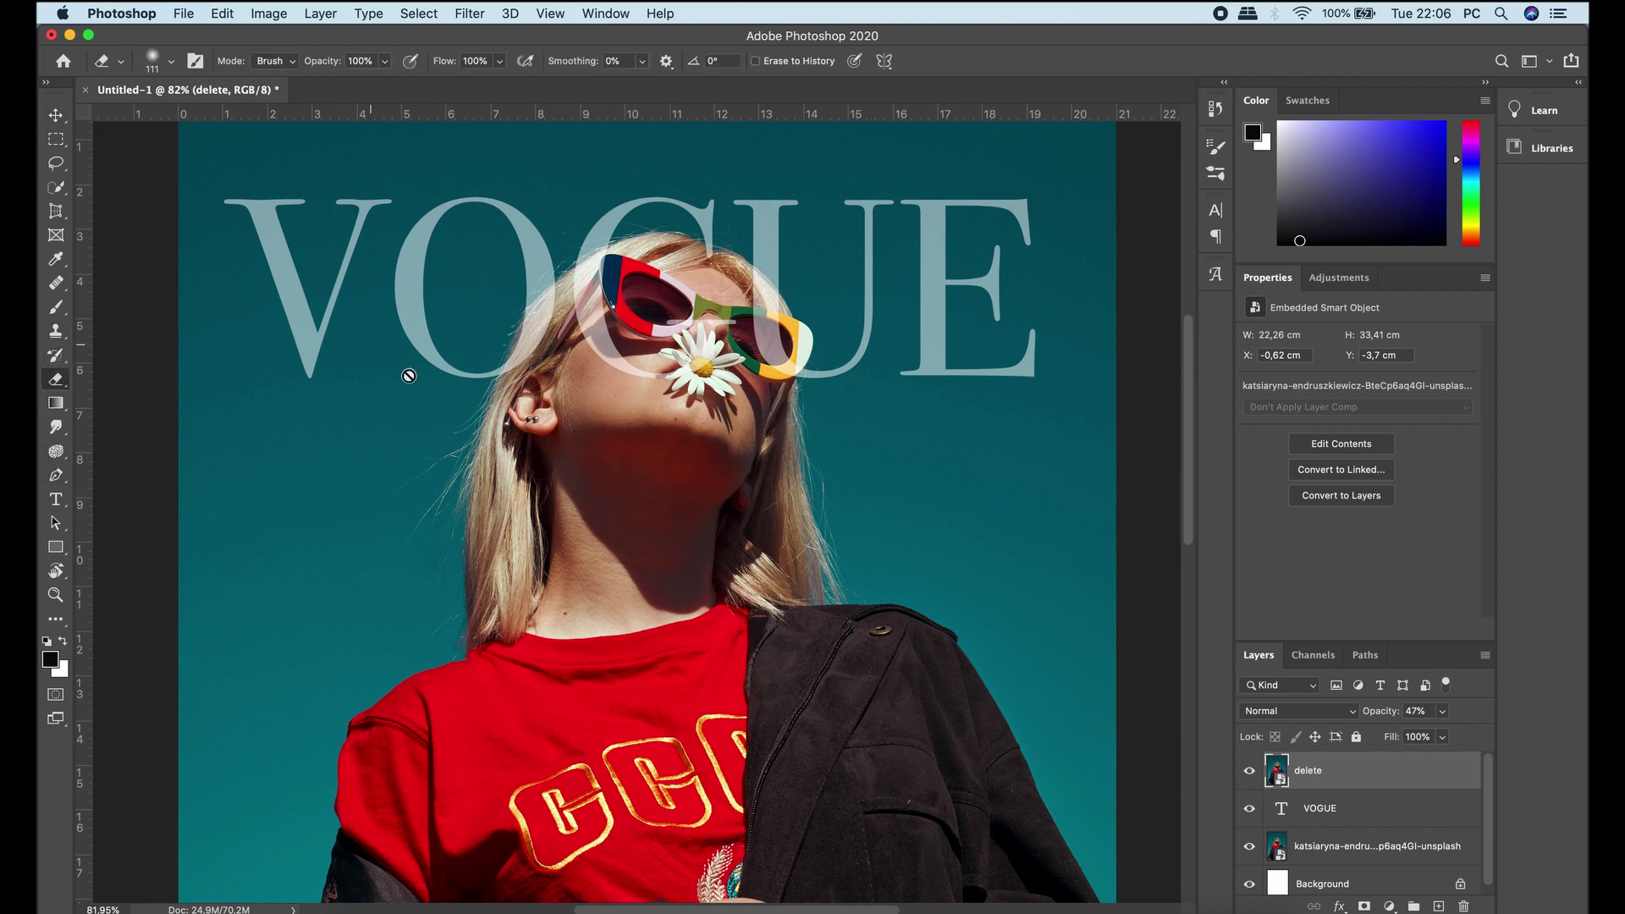
{"action": "left_click", "coordinate": [710, 453]}
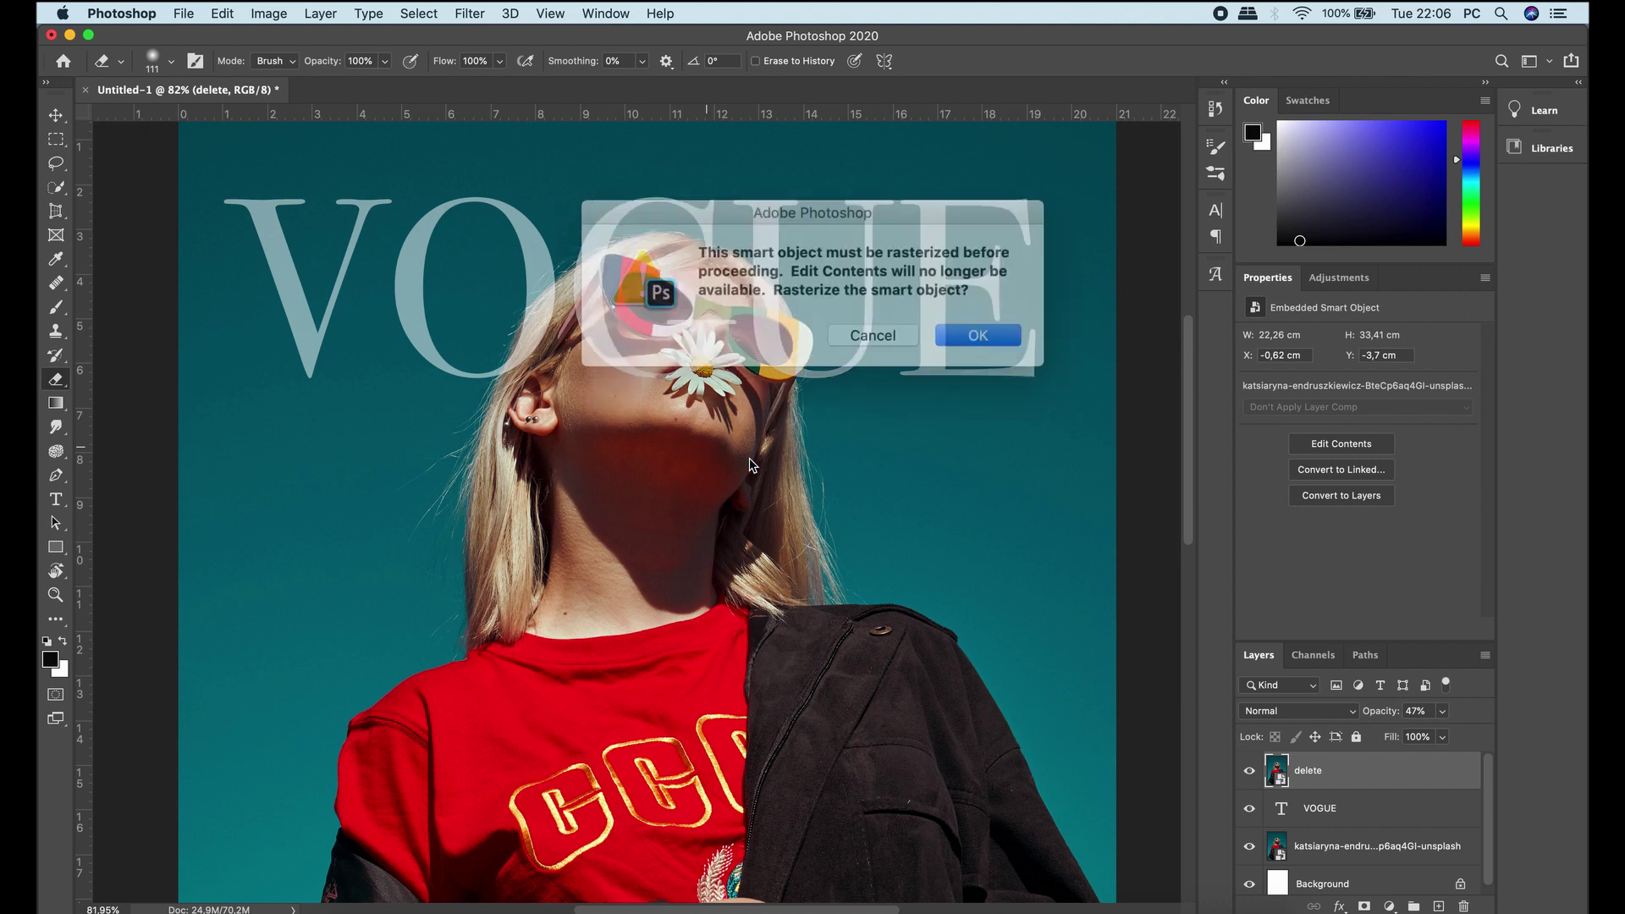
{"action": "left_click", "coordinate": [948, 328]}
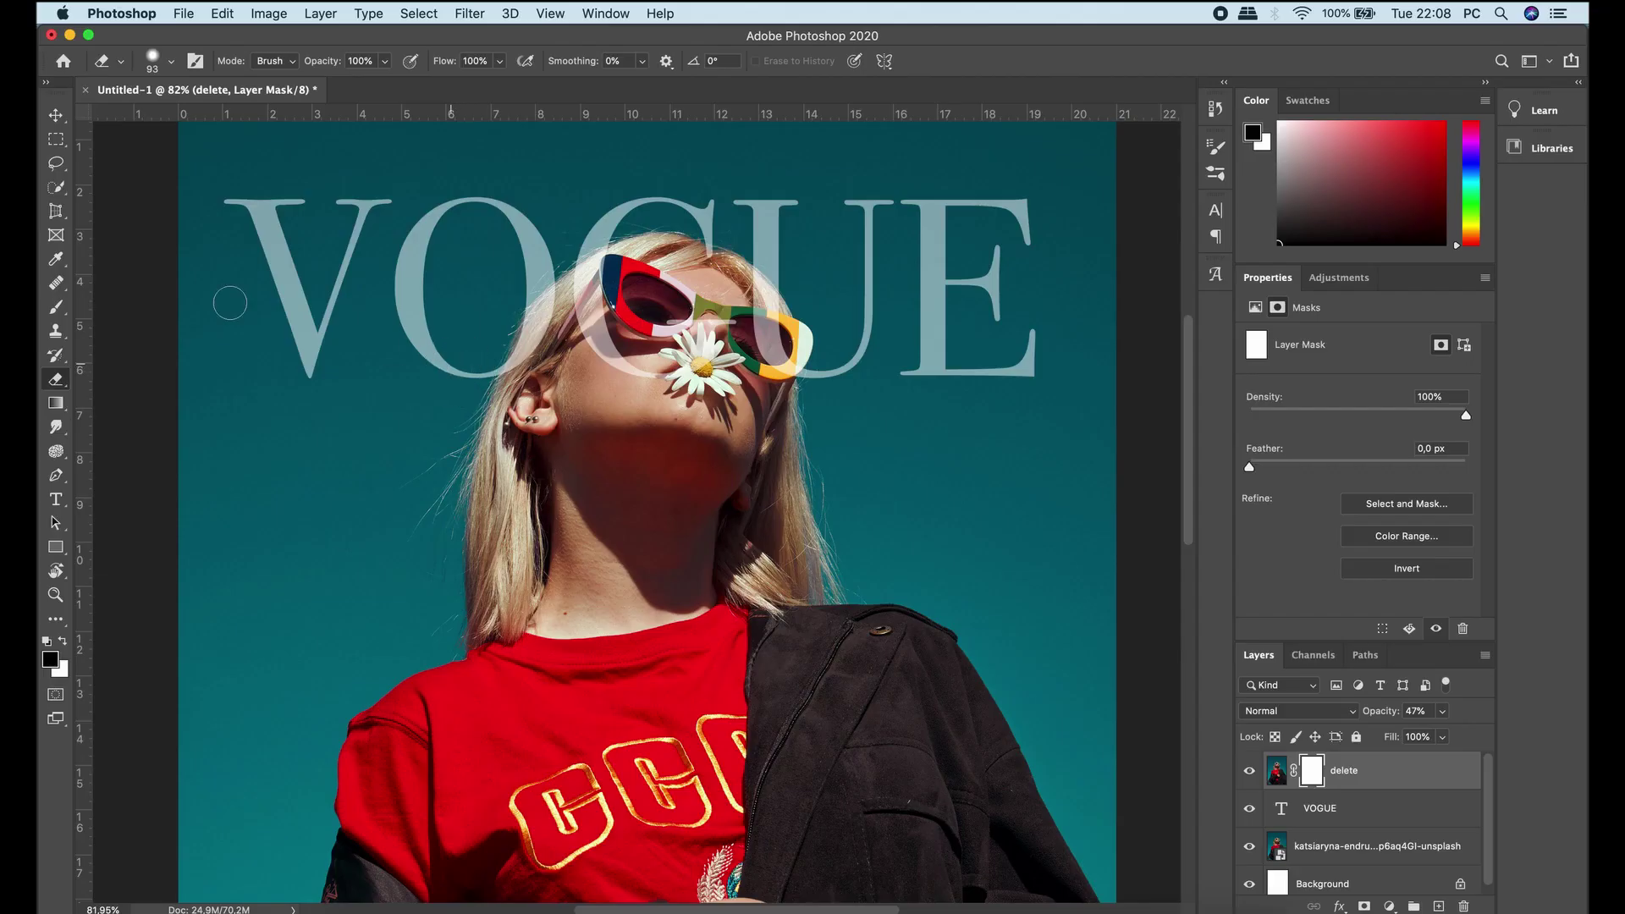
- With the Brush at 100% flow, paint the delete mask around VOGUE's O, C and U
{"action": "left_click", "coordinate": [56, 306]}
{"action": "left_click_drag", "start_coordinate": [458, 351], "coordinate": [445, 373]}
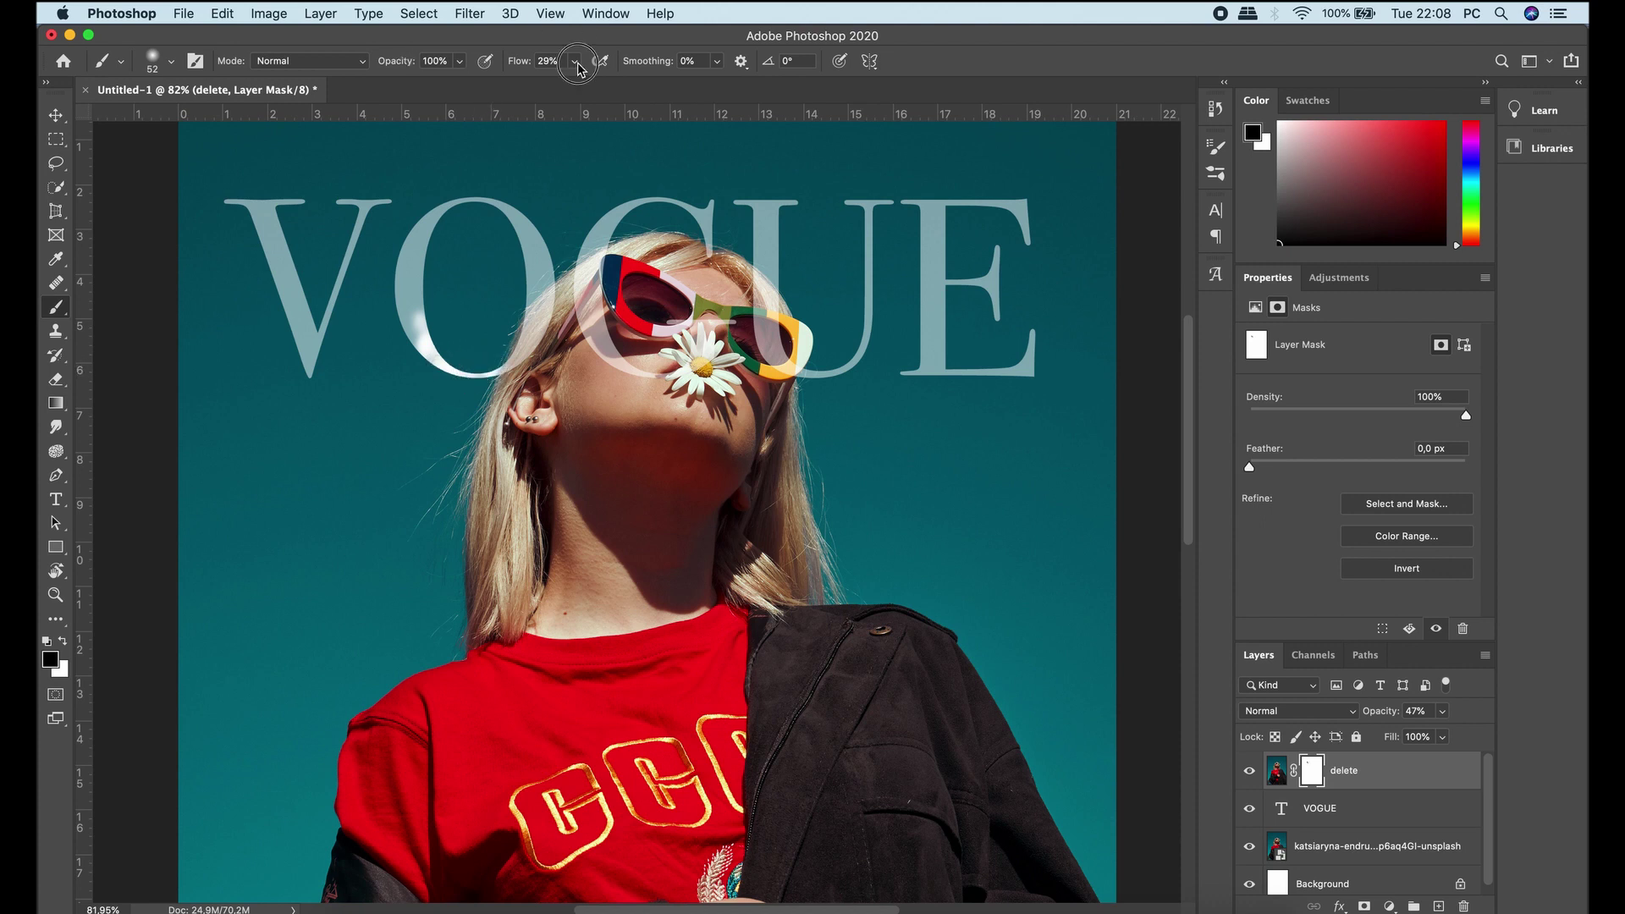
{"action": "left_click_drag", "start_coordinate": [574, 61], "coordinate": [644, 80]}
{"action": "left_click_drag", "start_coordinate": [520, 300], "coordinate": [624, 212]}
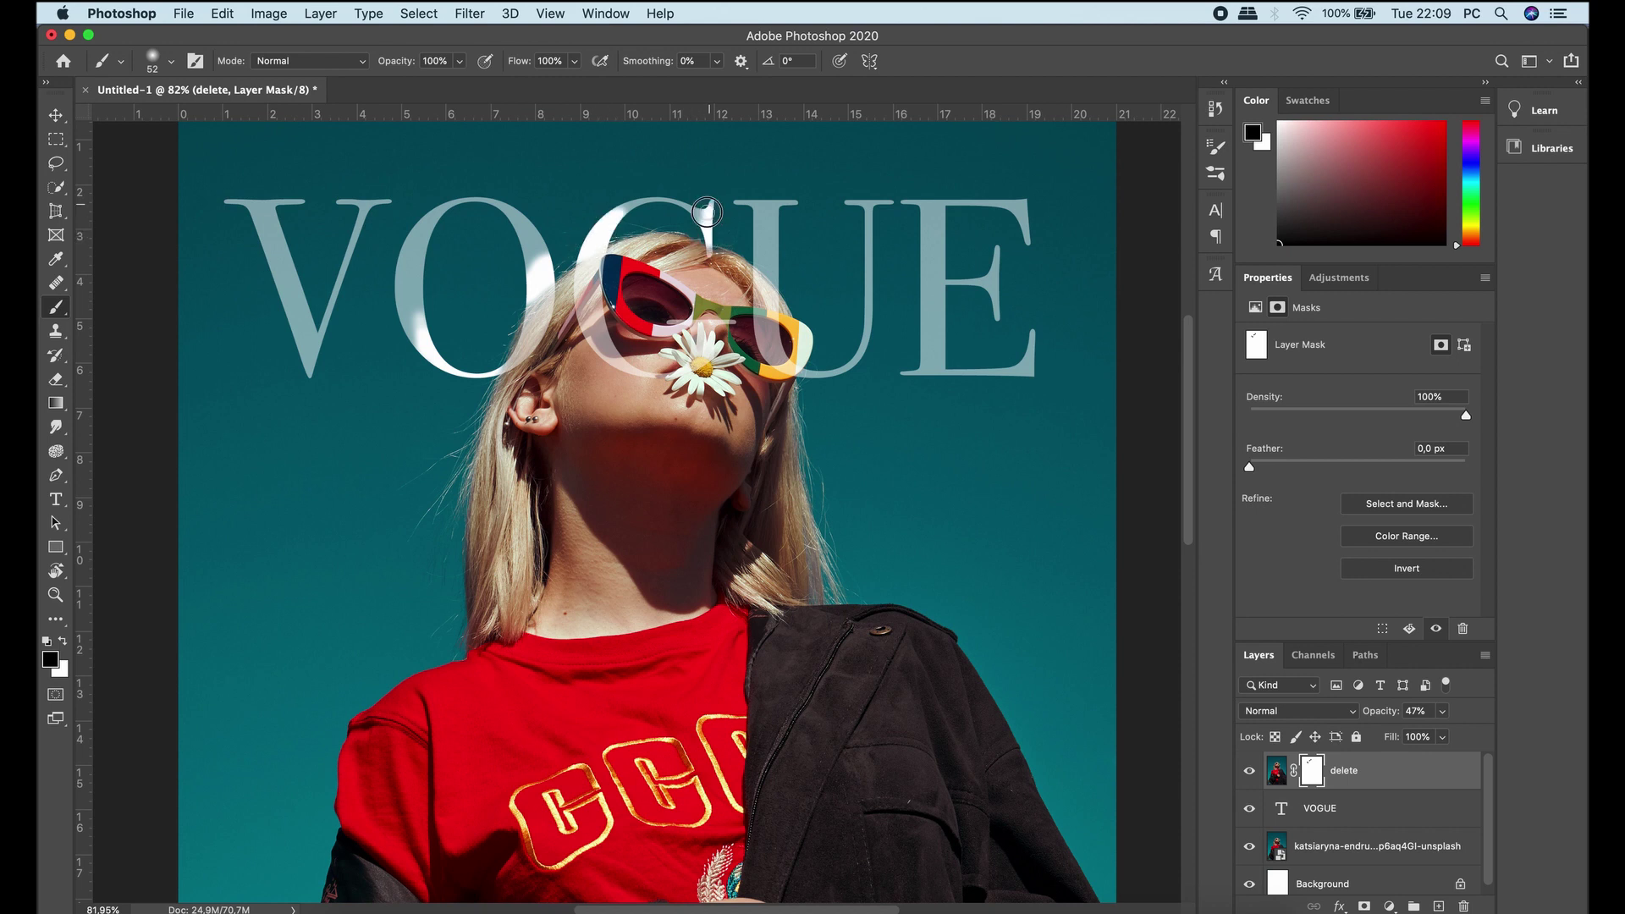
{"action": "left_click_drag", "start_coordinate": [707, 237], "coordinate": [623, 206]}
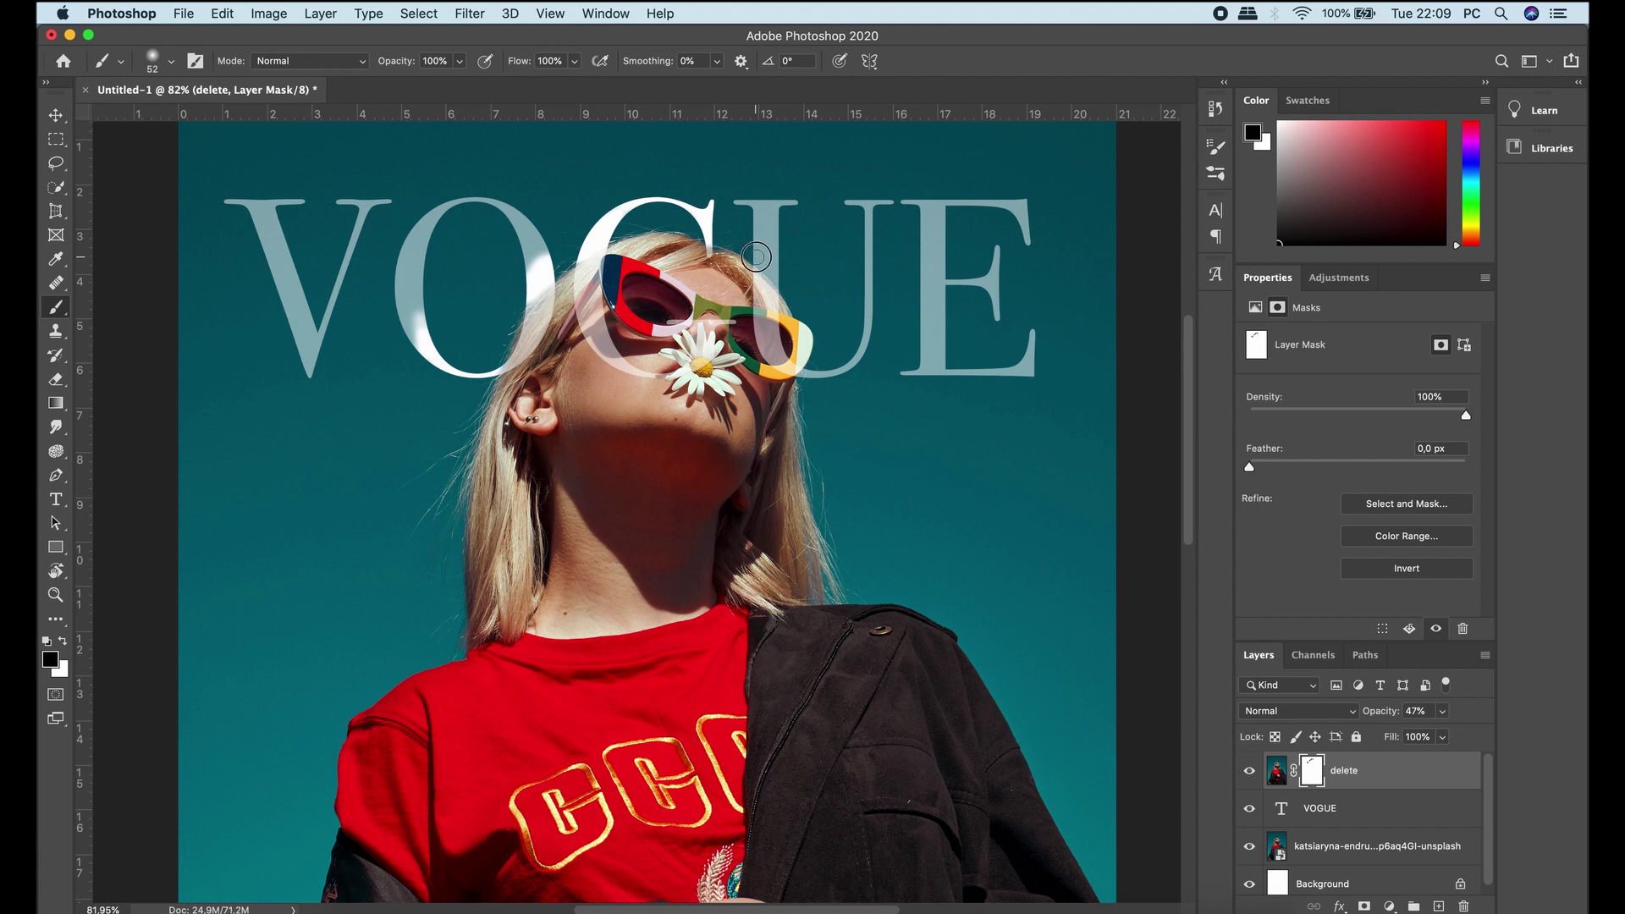
{"action": "mouse_move", "coordinate": [757, 257]}
{"action": "left_mouse_down"}
{"action": "mouse_move", "coordinate": [777, 263]}
{"action": "mouse_move", "coordinate": [757, 243]}
{"action": "left_mouse_up"}
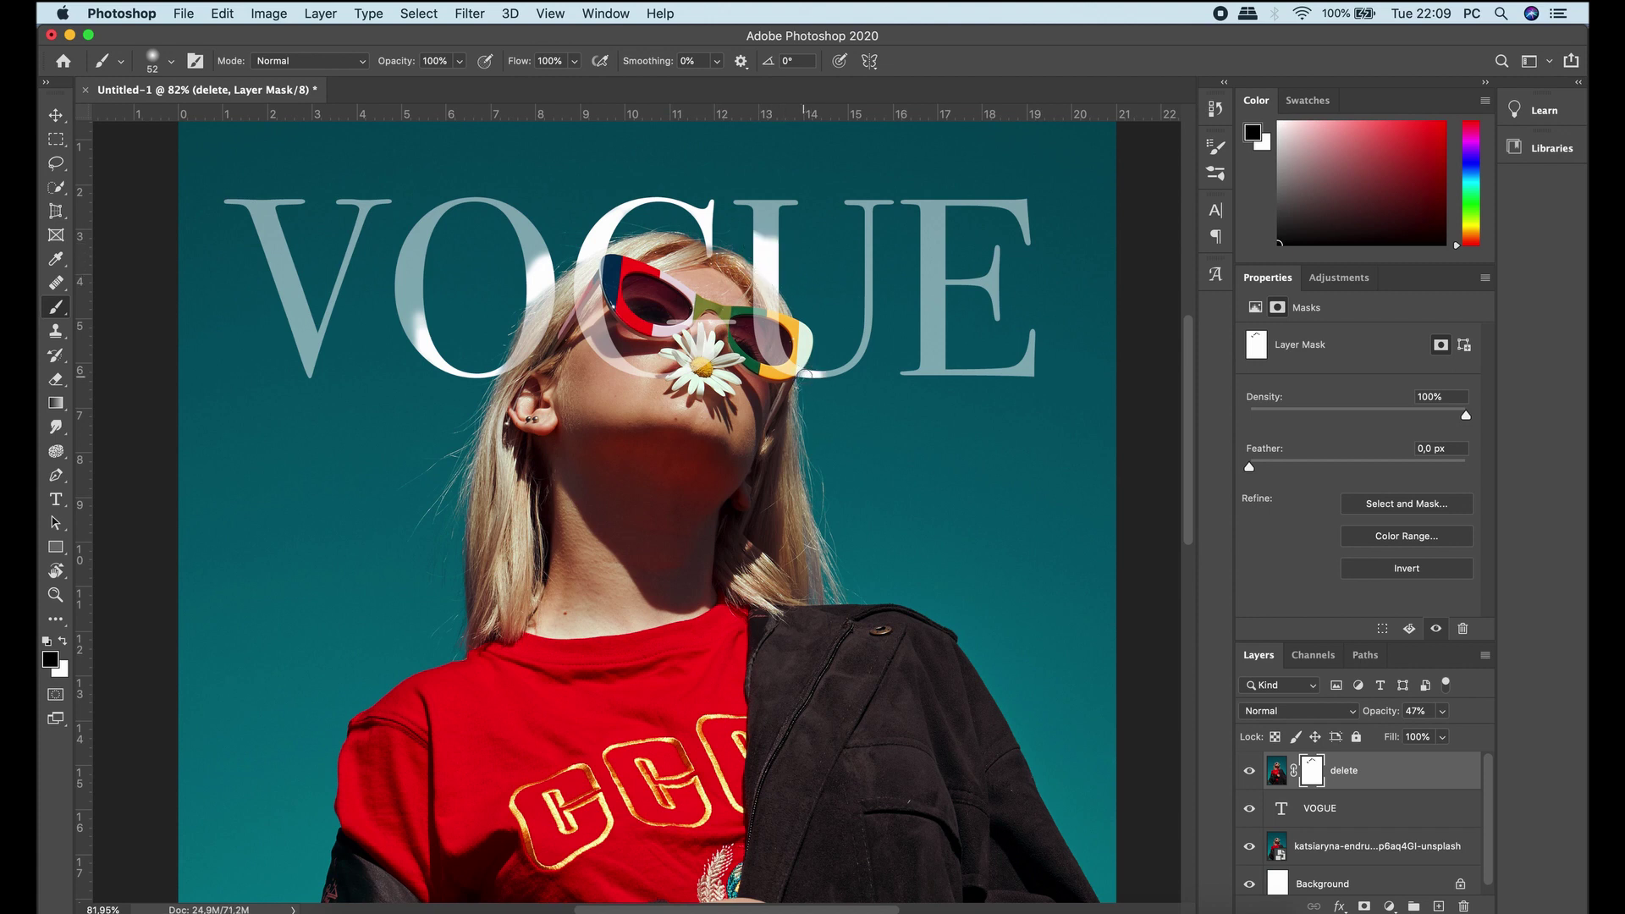
{"action": "left_click_drag", "start_coordinate": [811, 371], "coordinate": [855, 356]}
- Enlarge the brush to 229 px and reveal the V, O, U and E strokes
{"action": "left_click_drag", "start_coordinate": [366, 302], "coordinate": [424, 306]}
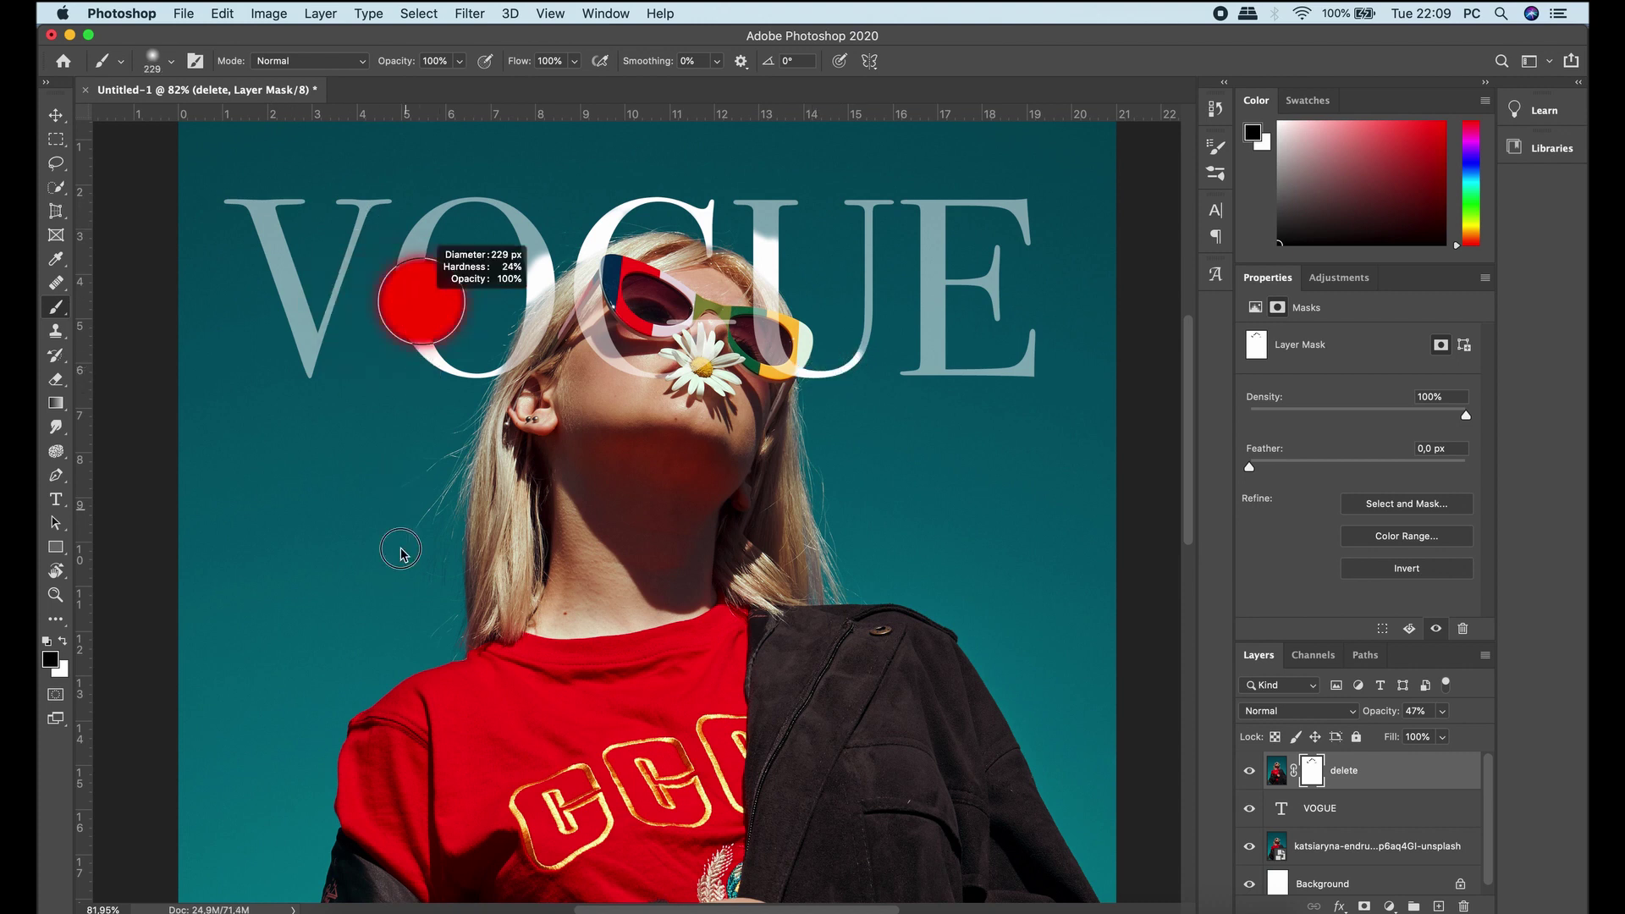
{"action": "left_click_drag", "start_coordinate": [423, 307], "coordinate": [471, 201]}
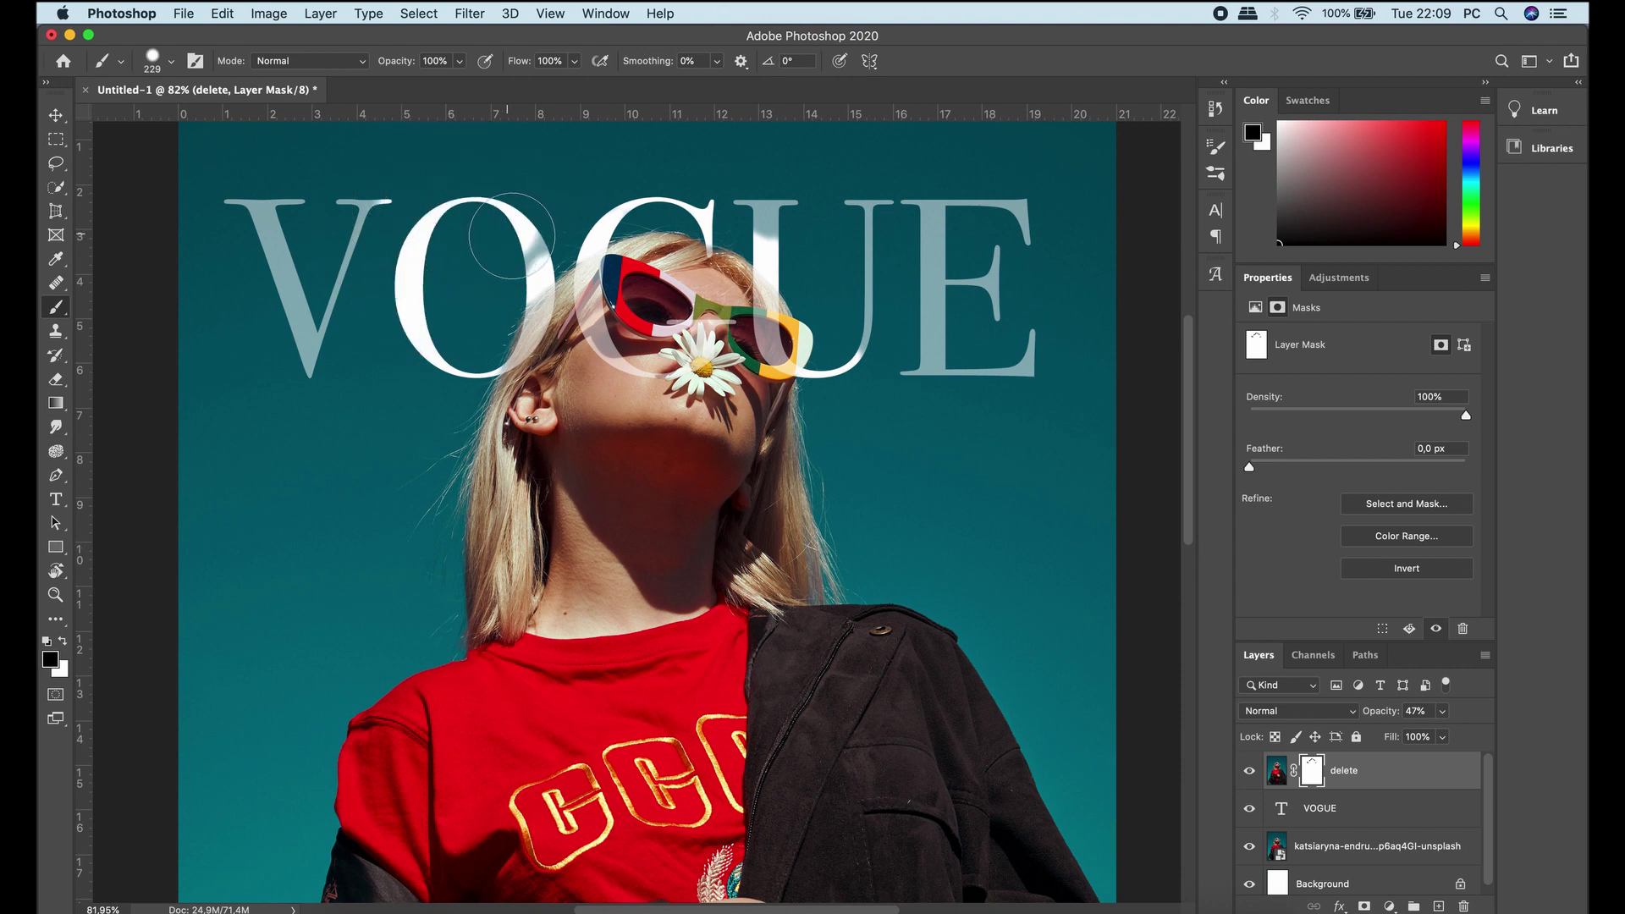
{"action": "left_click_drag", "start_coordinate": [364, 165], "coordinate": [242, 199]}
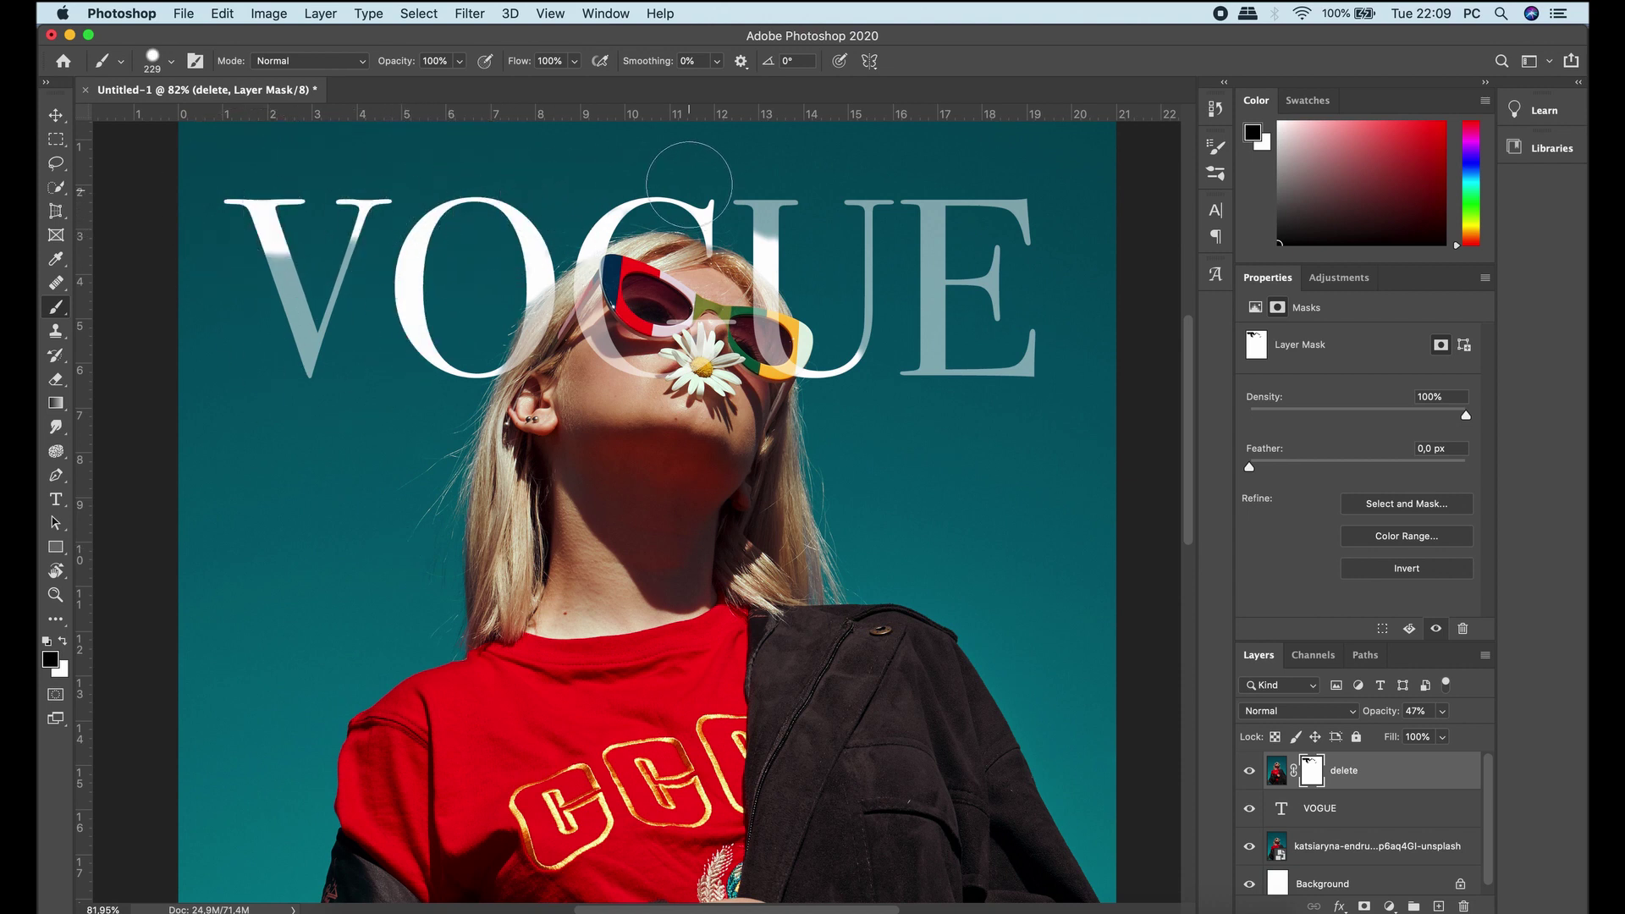
{"action": "mouse_move", "coordinate": [771, 204]}
{"action": "left_mouse_down"}
{"action": "mouse_move", "coordinate": [884, 303]}
{"action": "mouse_move", "coordinate": [1027, 237]}
{"action": "left_mouse_up"}
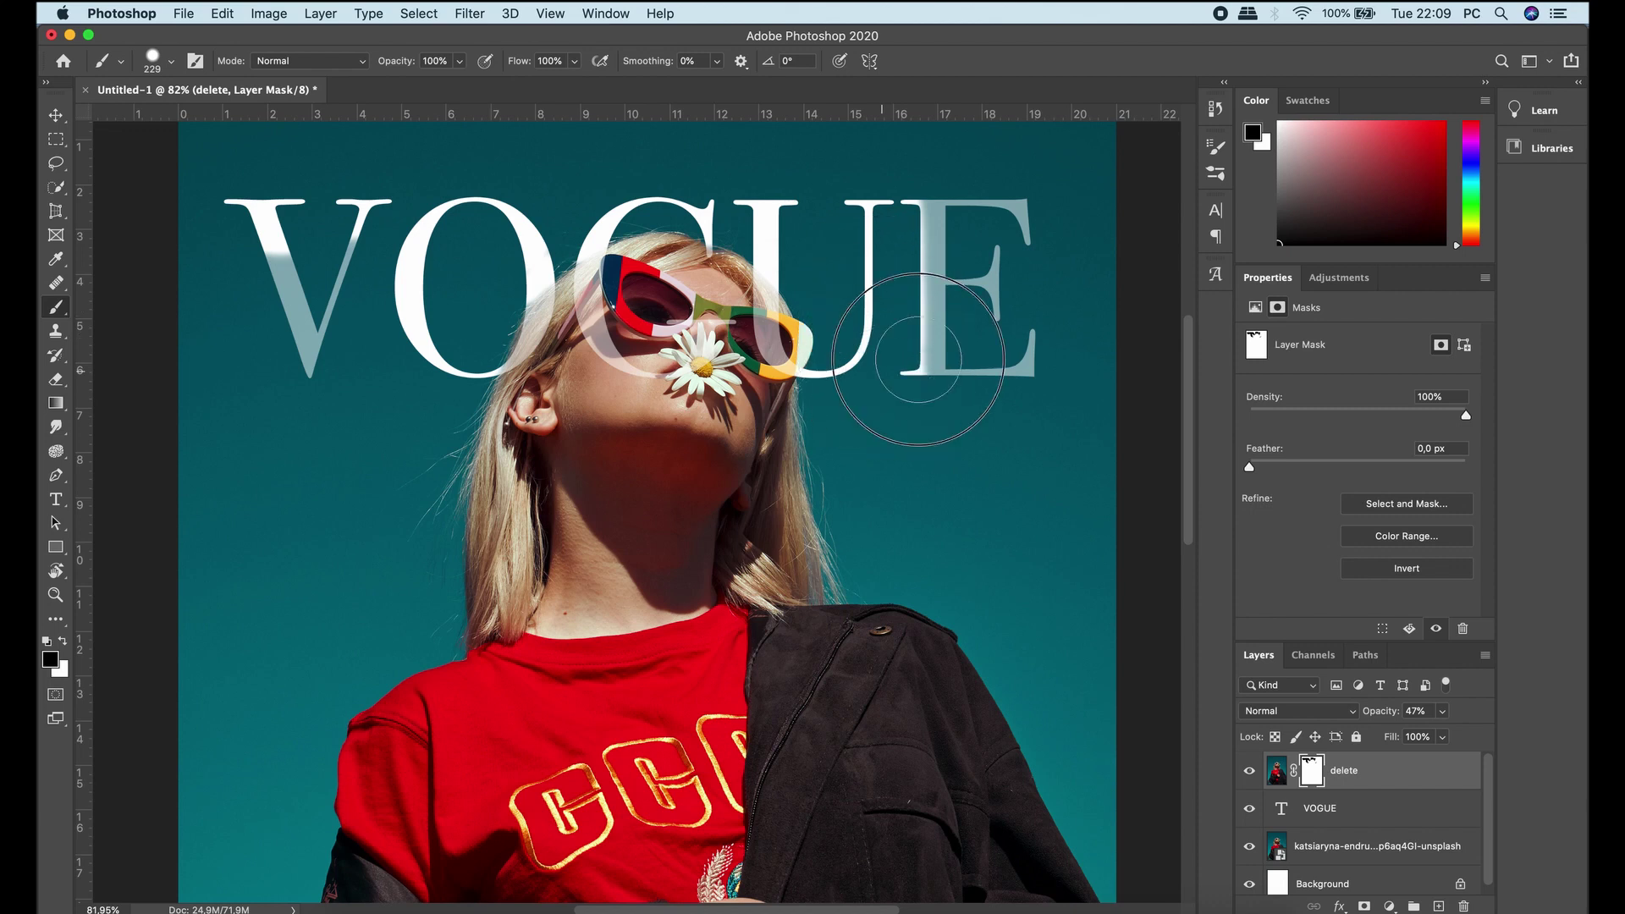
- Set the delete layer back to 100% opacity
{"action": "key", "text": "v"}
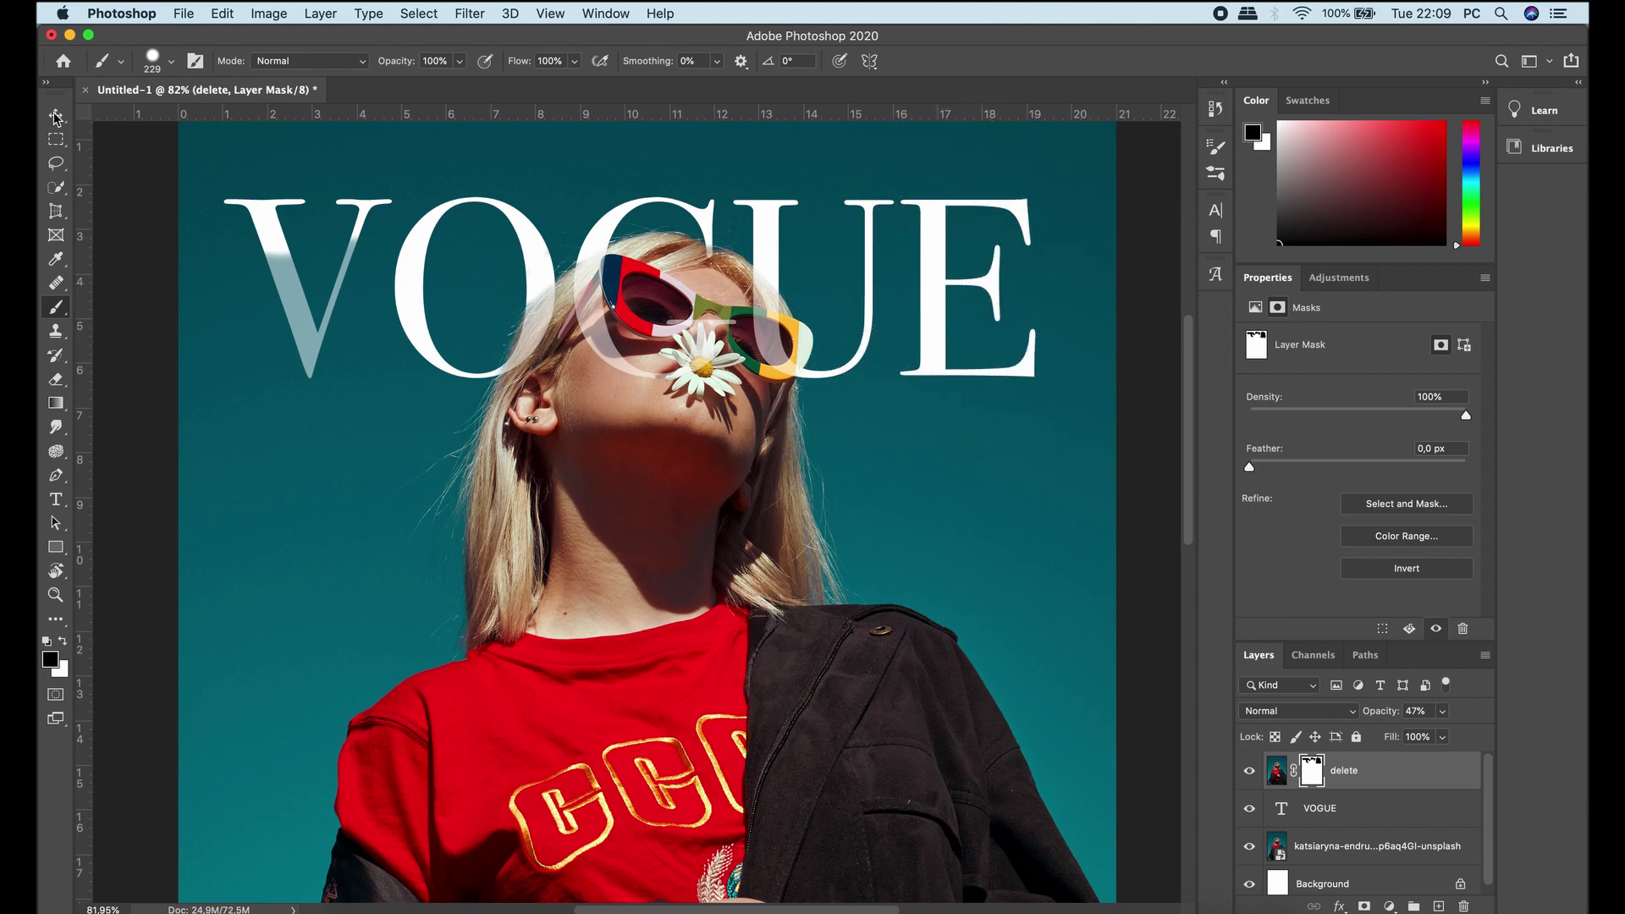
{"action": "left_click", "coordinate": [1357, 777]}
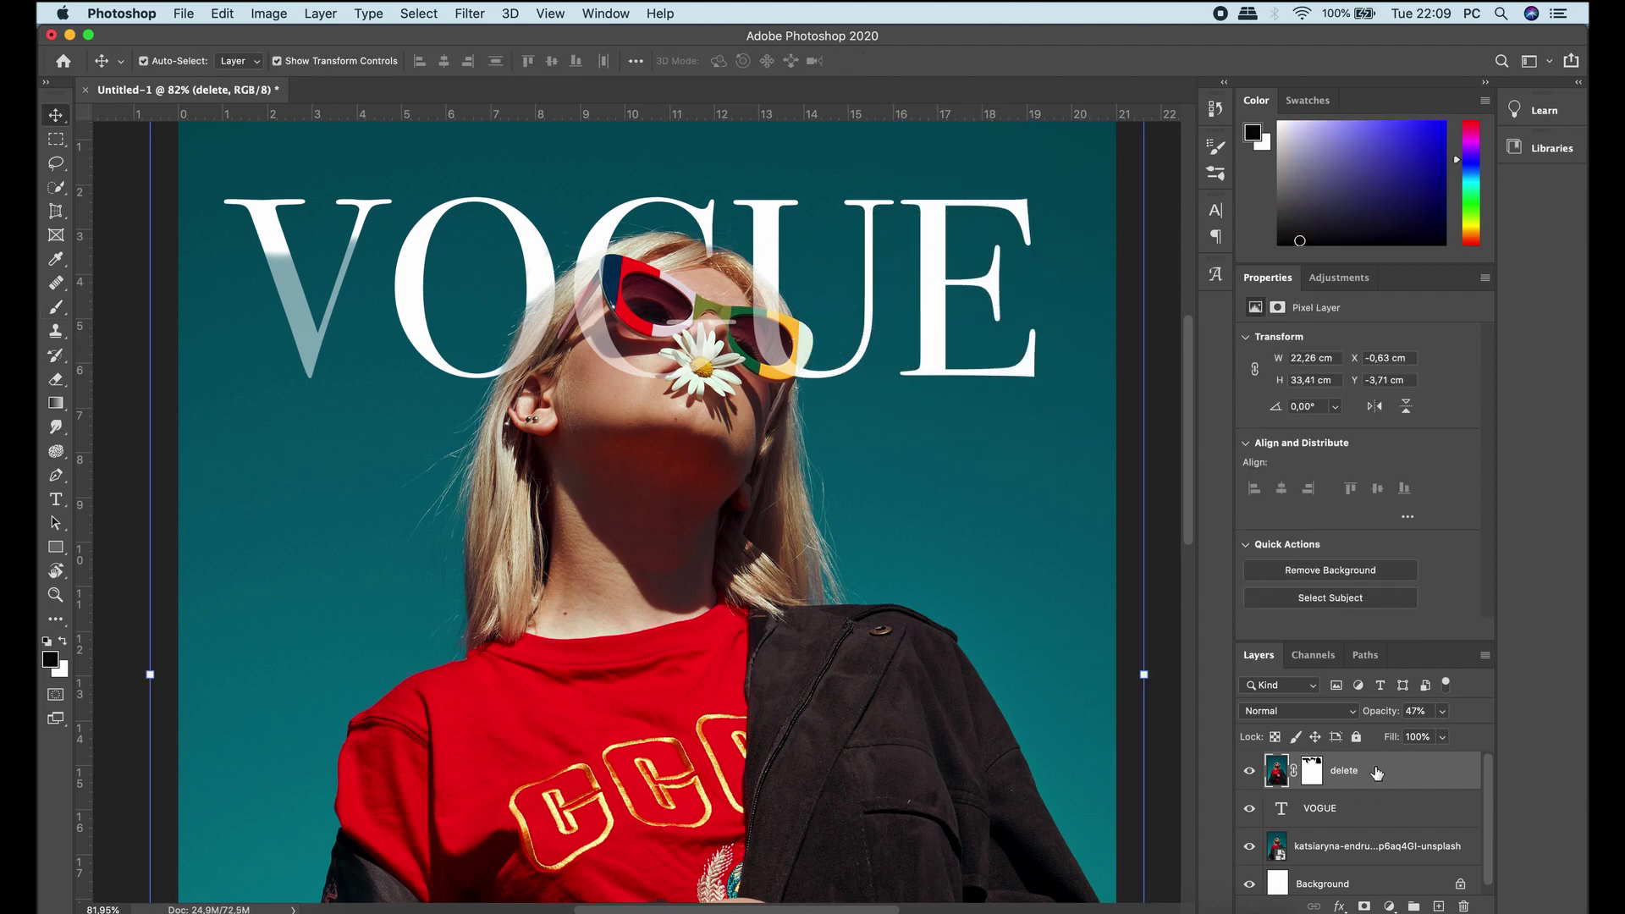
{"action": "left_click", "coordinate": [1443, 712]}
{"action": "left_click_drag", "start_coordinate": [1437, 734], "coordinate": [1575, 735]}
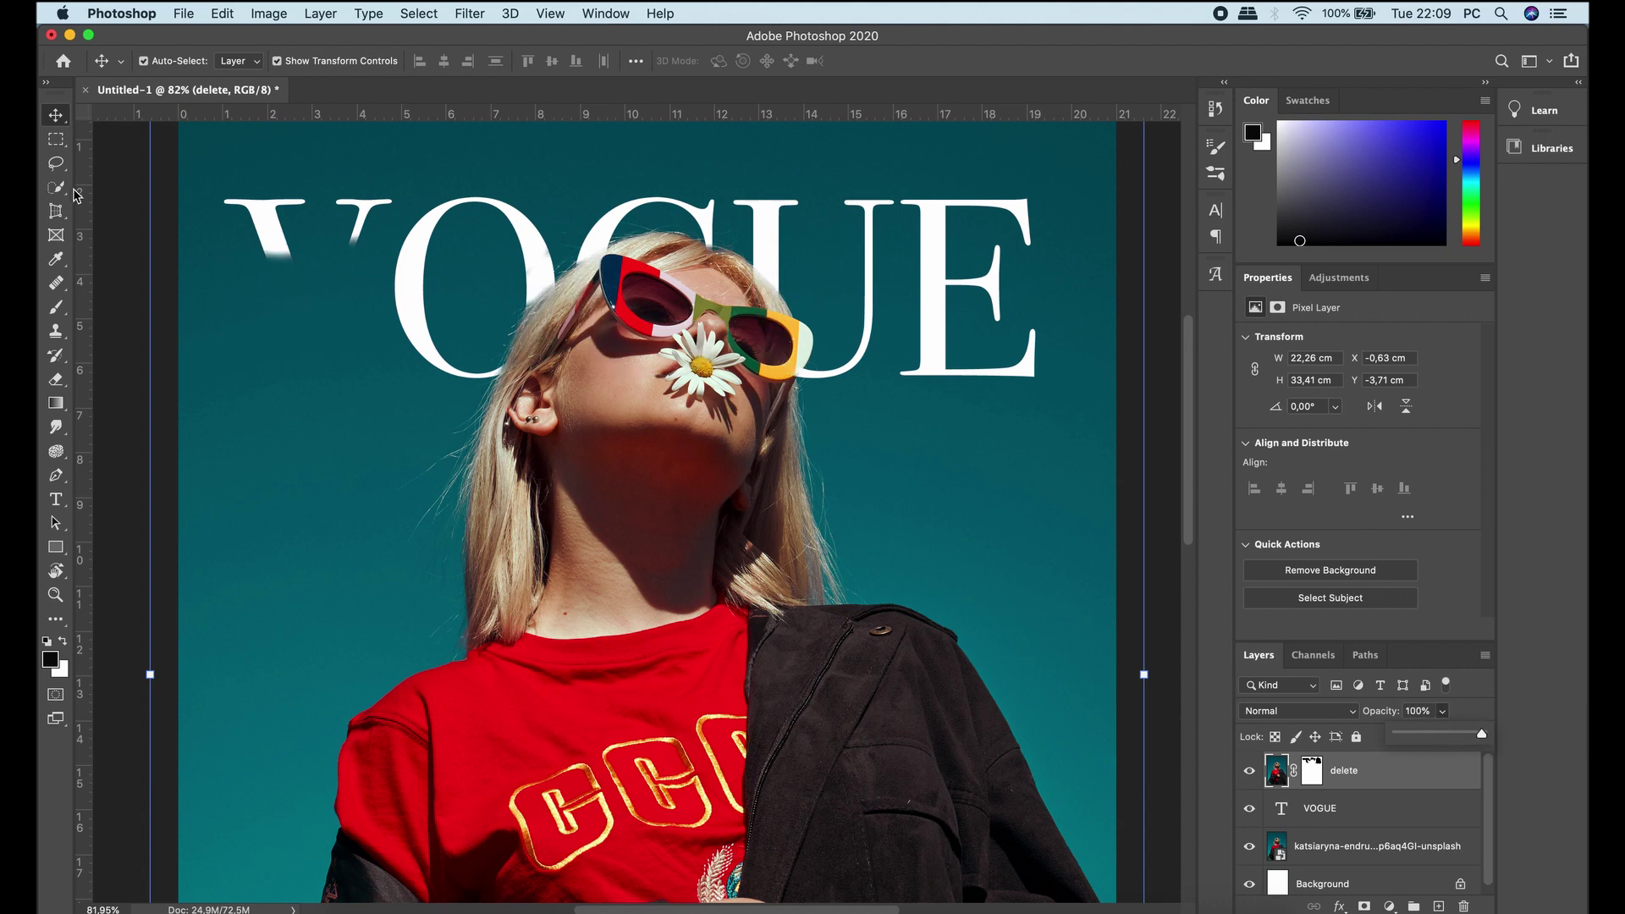
- Refine the mask around the V and O over the hair, then zoom out
{"action": "left_click", "coordinate": [1311, 771]}
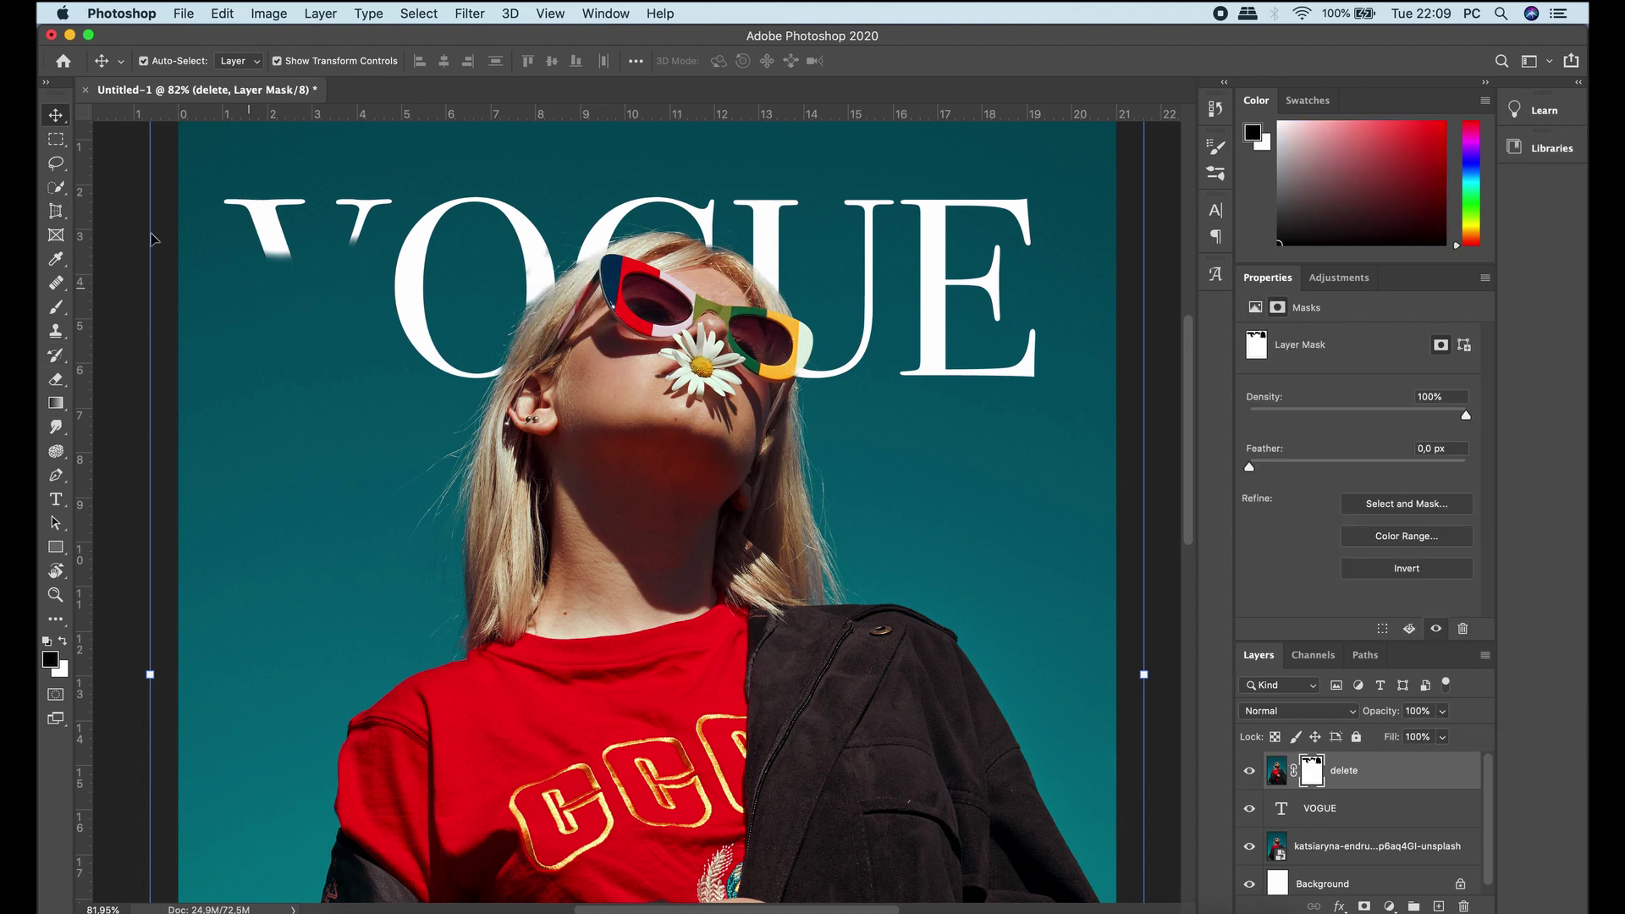
{"action": "left_click", "coordinate": [55, 307]}
{"action": "left_click_drag", "start_coordinate": [336, 250], "coordinate": [275, 355]}
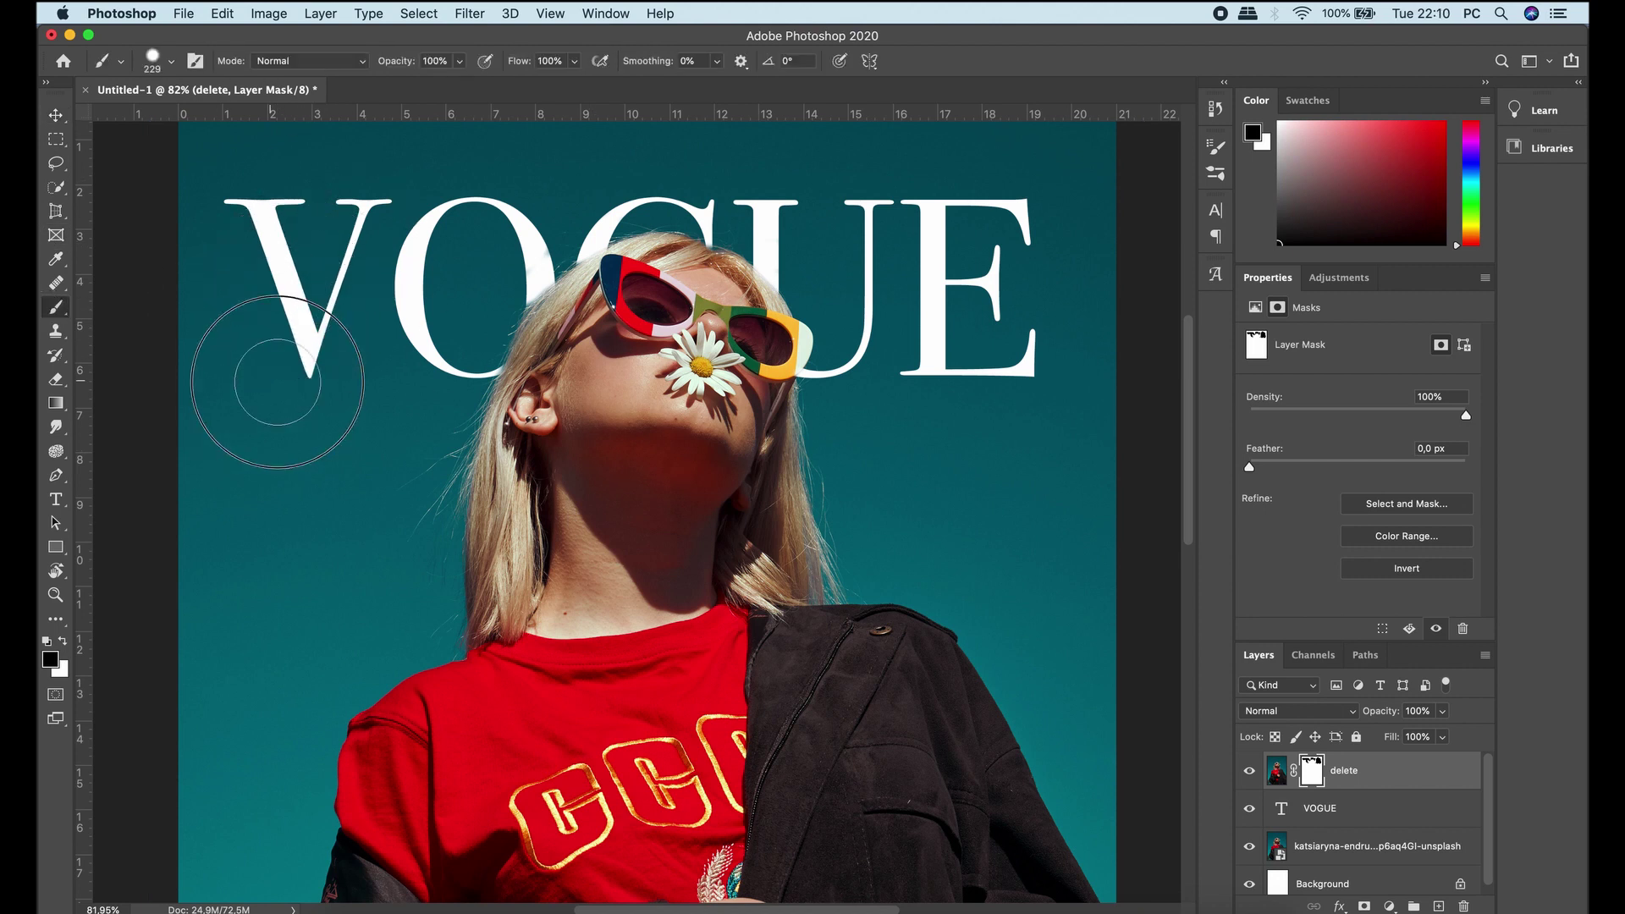
{"action": "left_click_drag", "start_coordinate": [463, 348], "coordinate": [510, 265]}
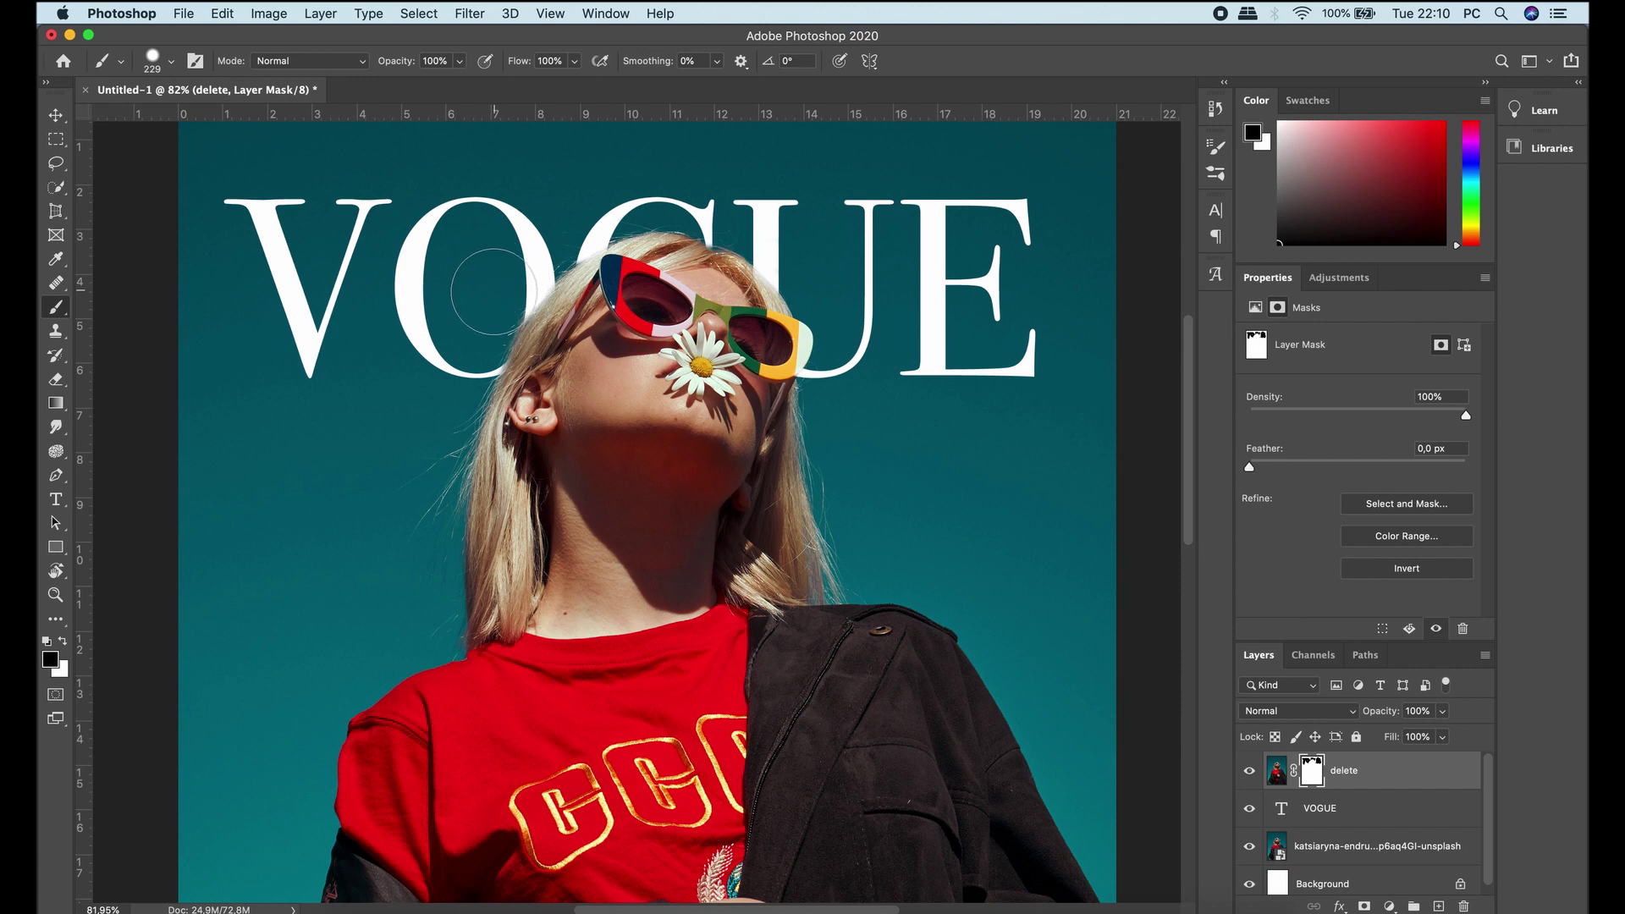
{"action": "scroll", "coordinate": [438, 407], "scroll_direction": "down", "scroll_amount": 5}
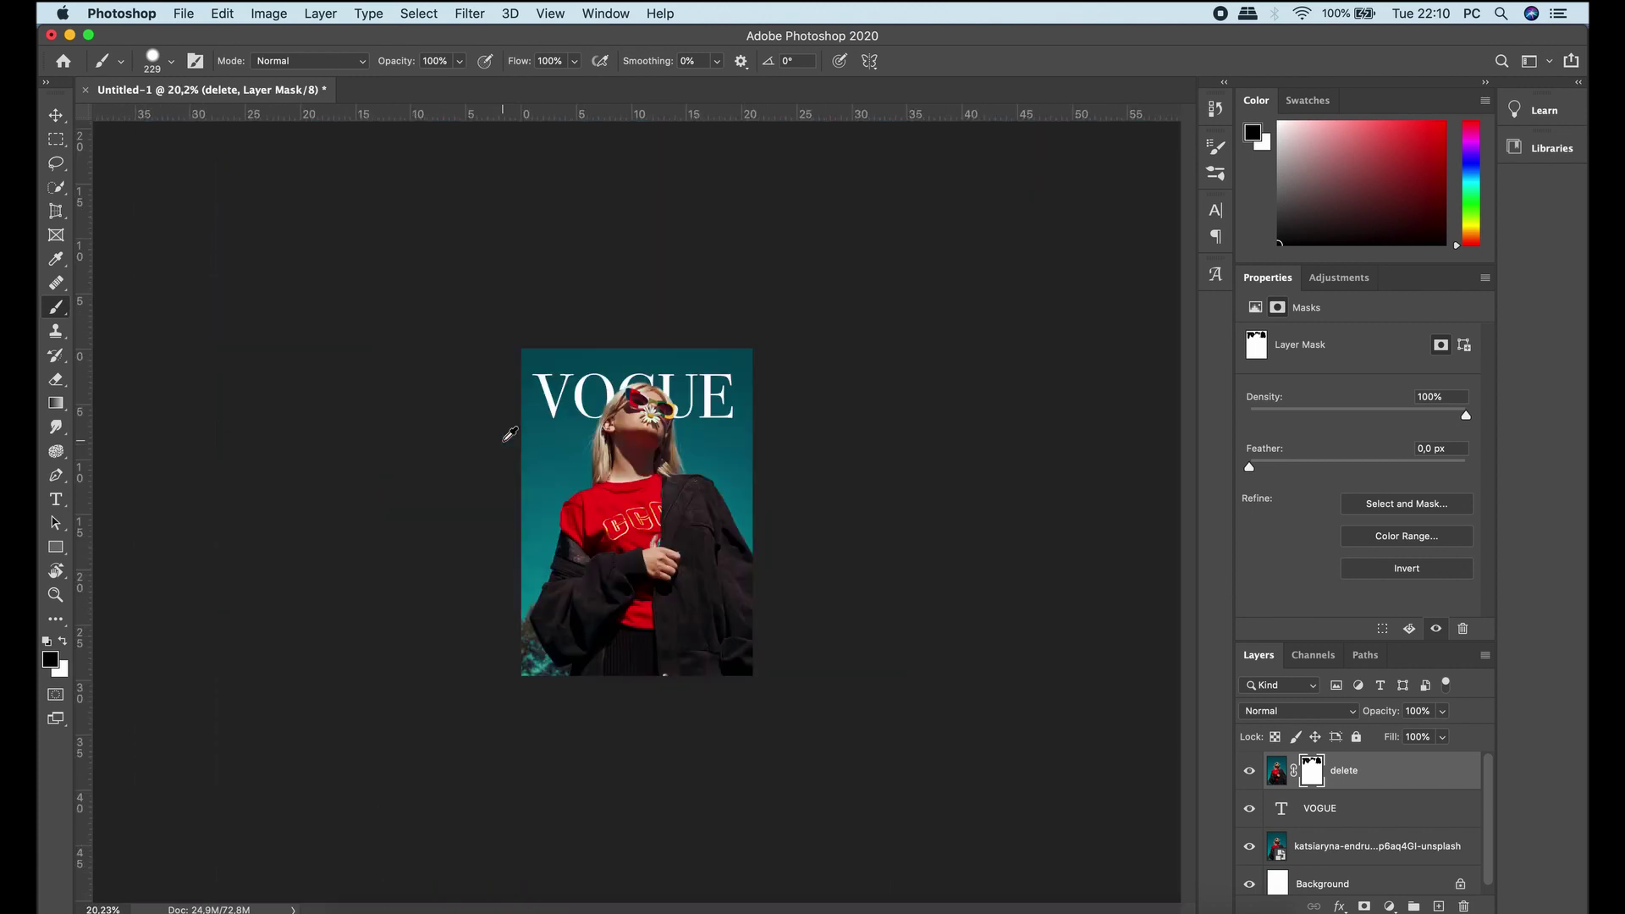
{"action": "scroll", "coordinate": [512, 436], "scroll_direction": "up", "scroll_amount": 1}
{"action": "scroll", "coordinate": [518, 436], "scroll_direction": "up", "scroll_amount": 1}
{"action": "scroll", "coordinate": [518, 436], "scroll_direction": "up", "scroll_amount": 1}
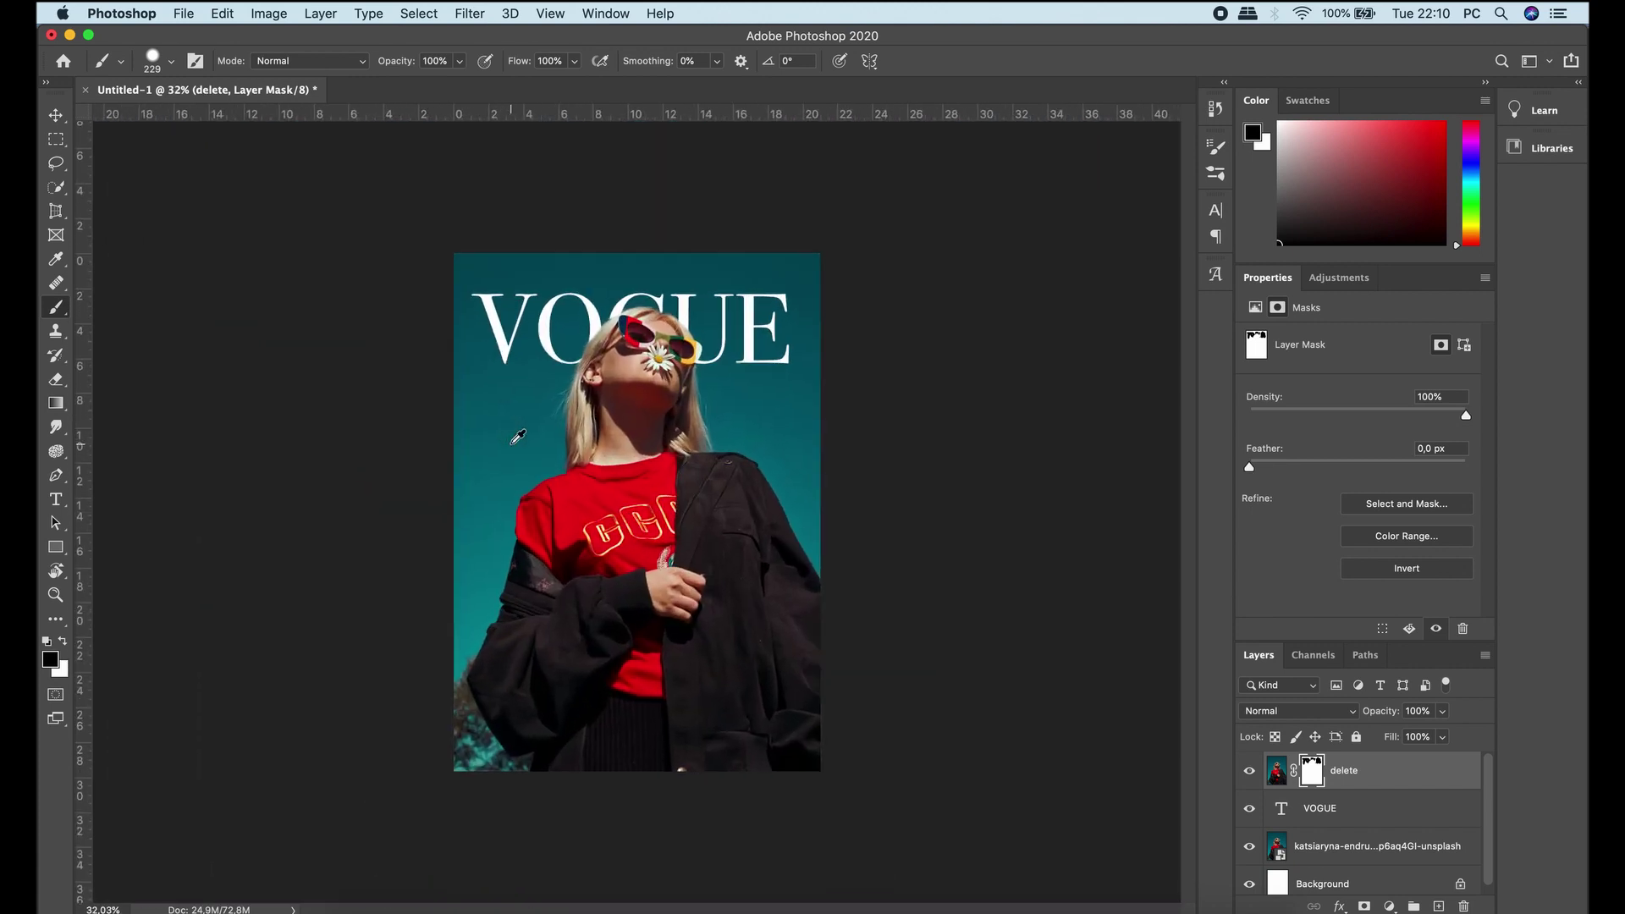
{"action": "scroll", "coordinate": [517, 435], "scroll_direction": "up", "scroll_amount": 1}
- On a new layer, type the BEST FASHION headline at the cover's lower left
{"action": "left_click", "coordinate": [1437, 907]}
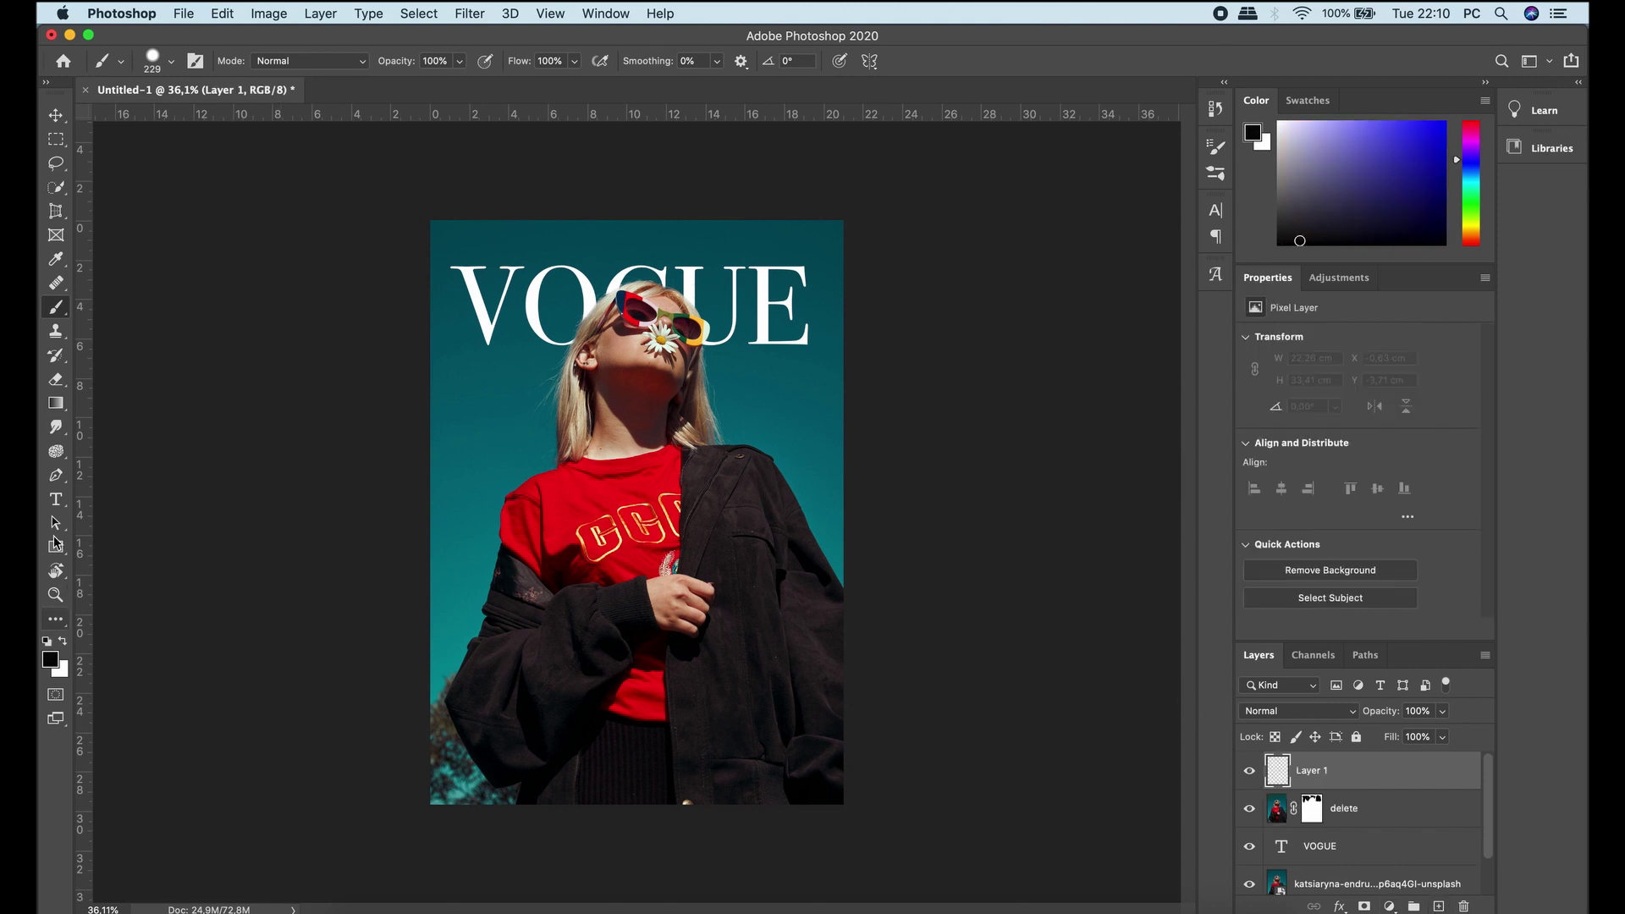
{"action": "key", "text": "t"}
{"action": "left_click", "coordinate": [452, 687]}
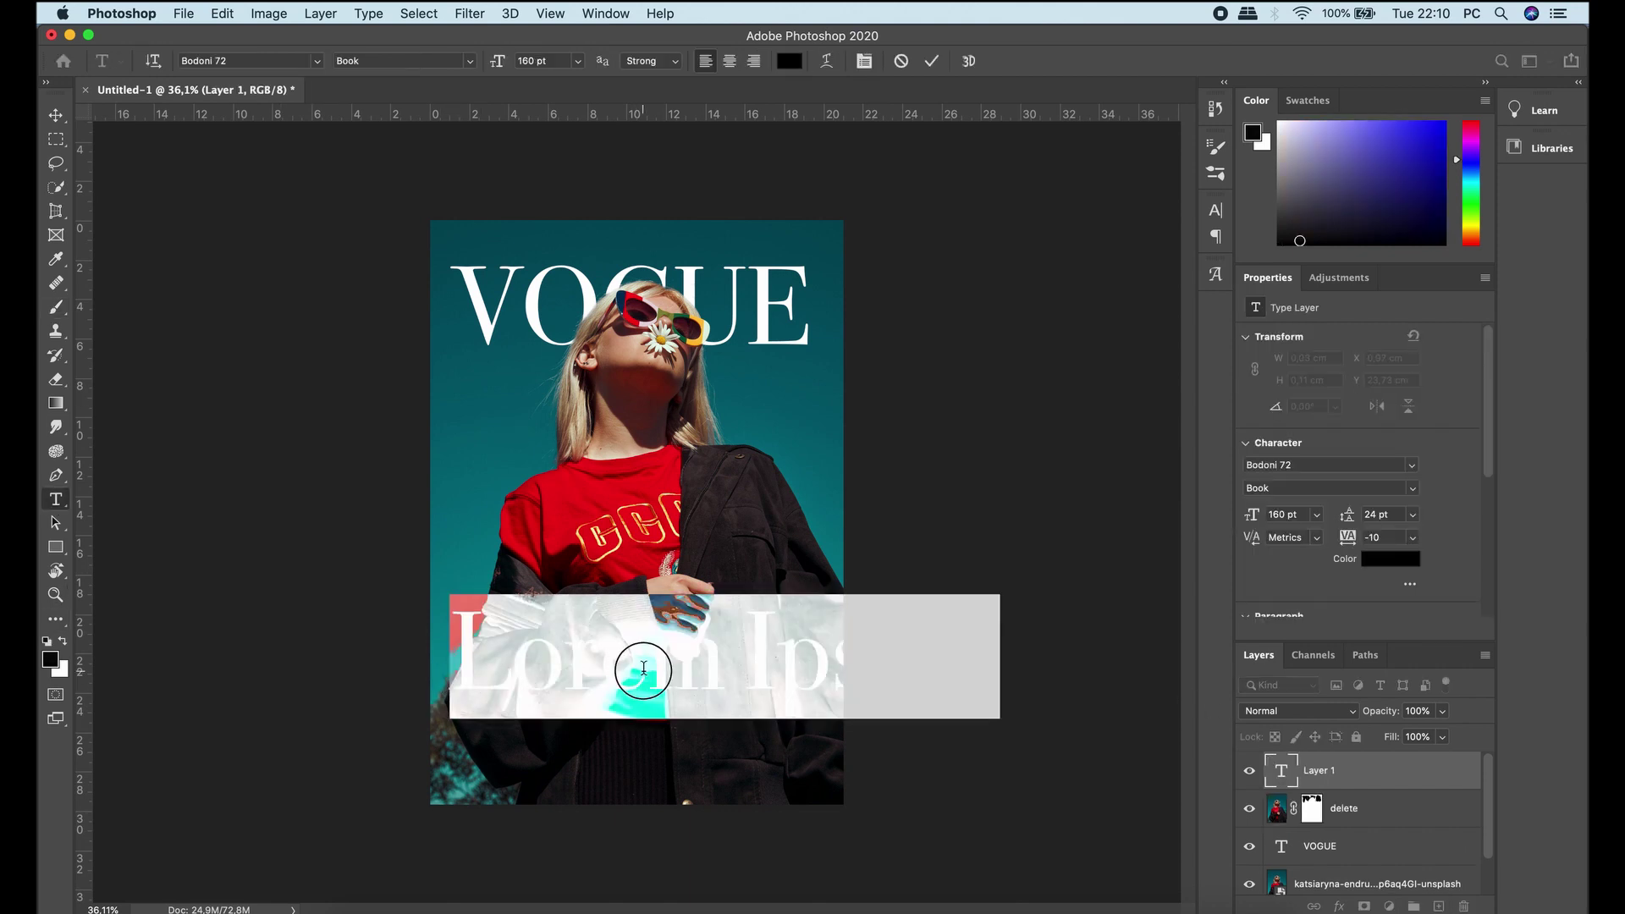
{"action": "type", "text": "BES"}
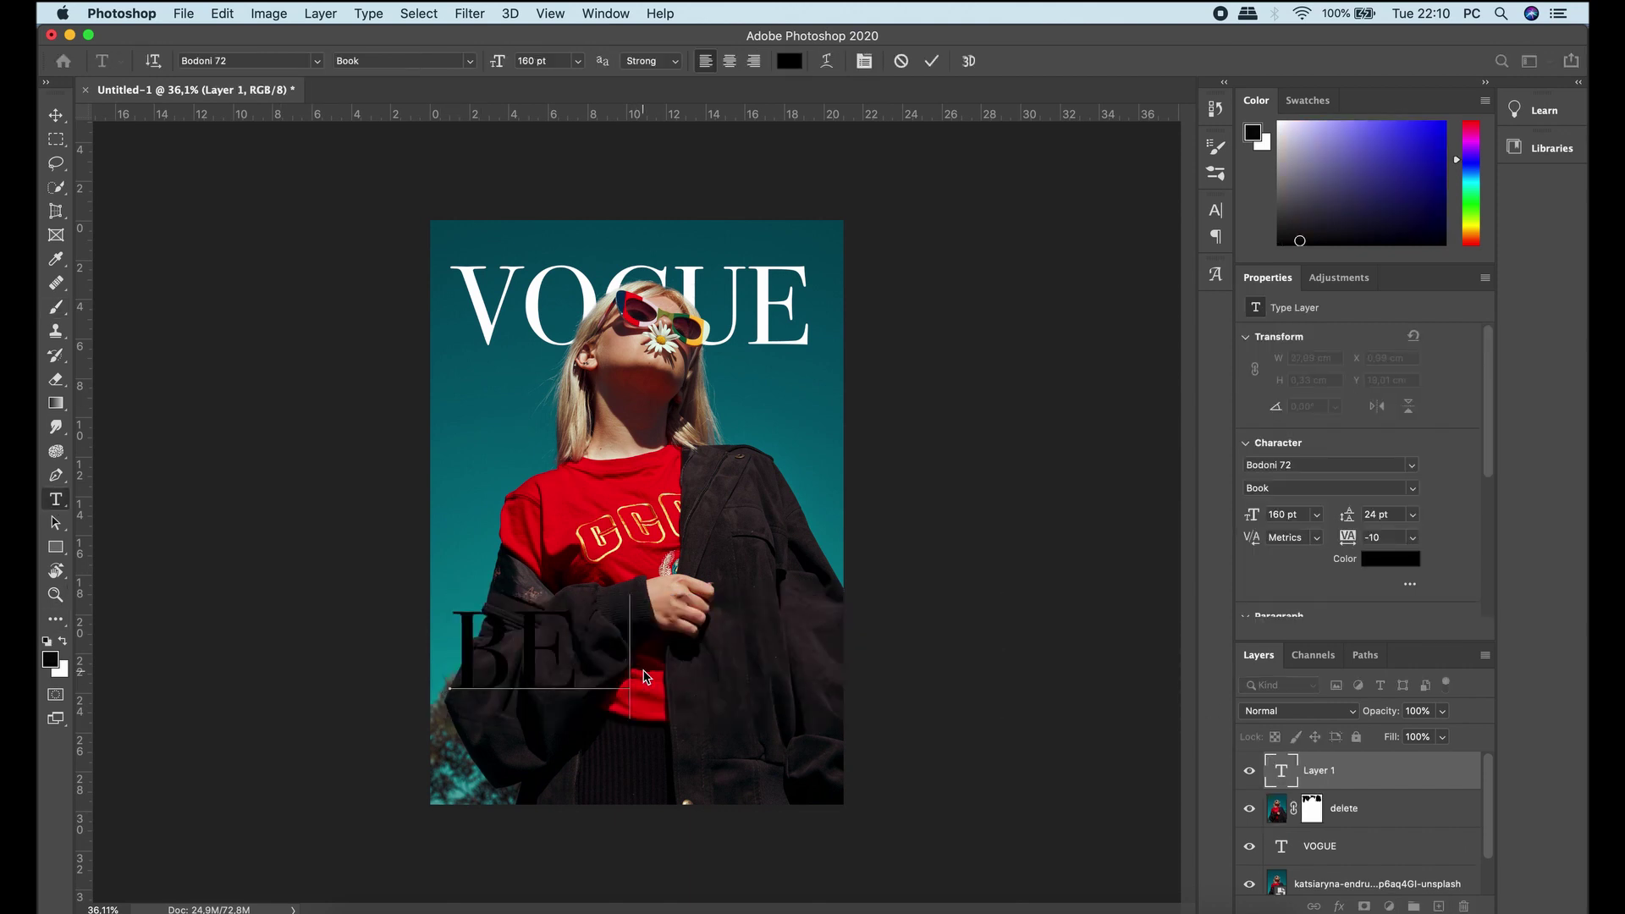
{"action": "type", "text": "T"}
{"action": "key", "text": "BackSpace"}
{"action": "key", "text": "BackSpace"}
{"action": "key", "text": "BackSpace"}
{"action": "key", "text": "BackSpace"}
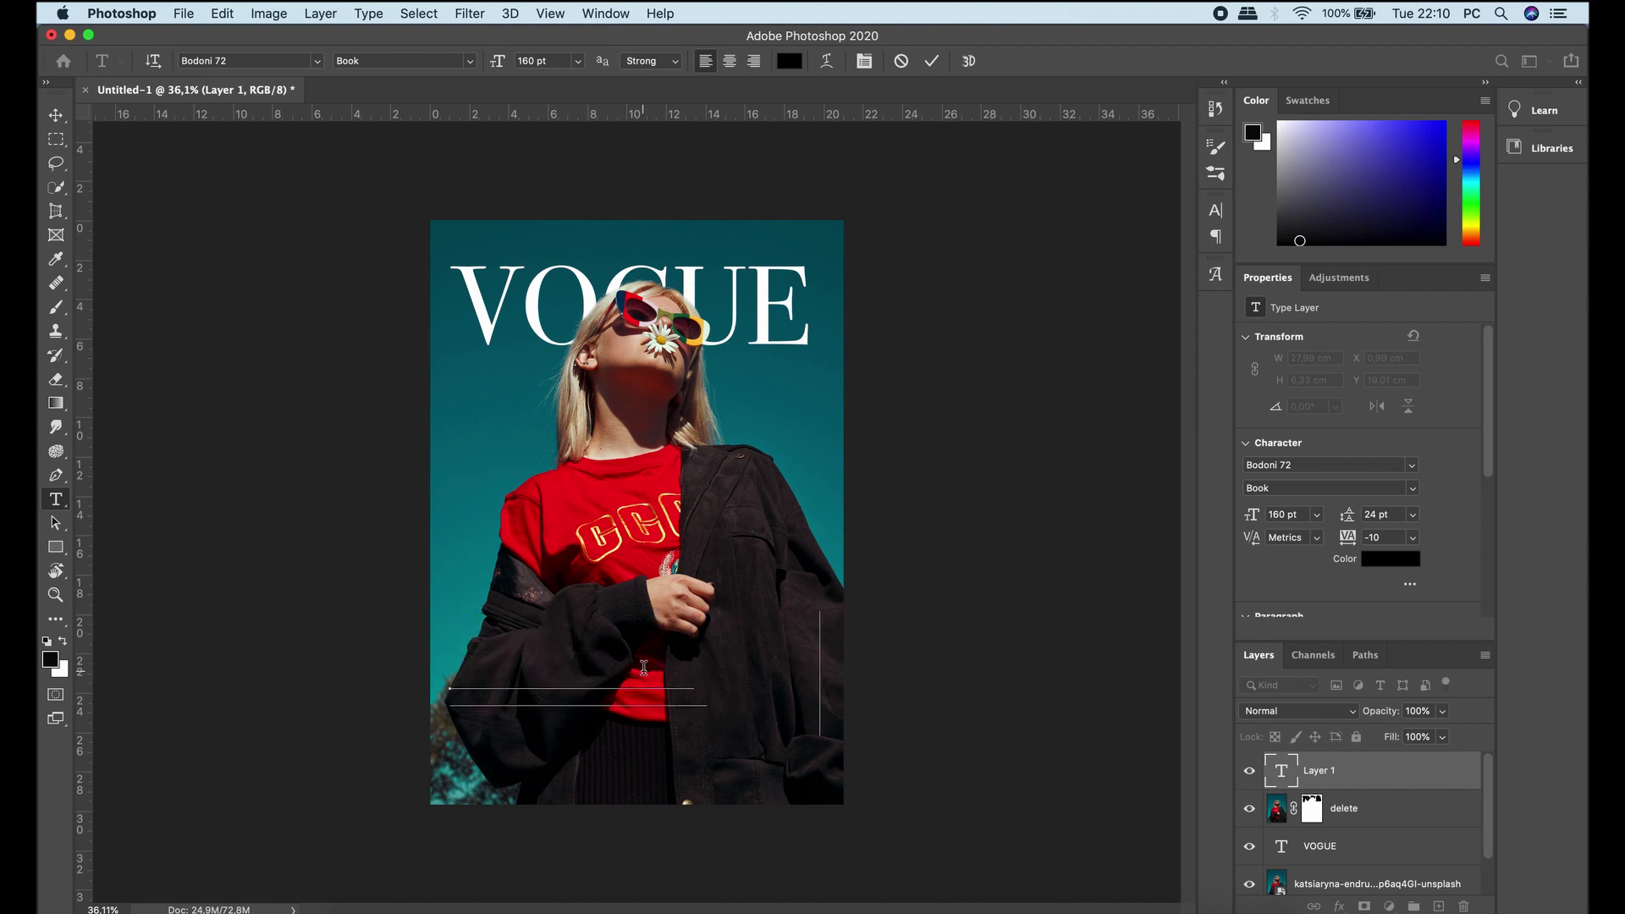
{"action": "type", "text": "FASHION"}
- Make the headline Bodoni 72 Book Italic and adjust its line spacing
{"action": "key", "text": "ctrl+a"}
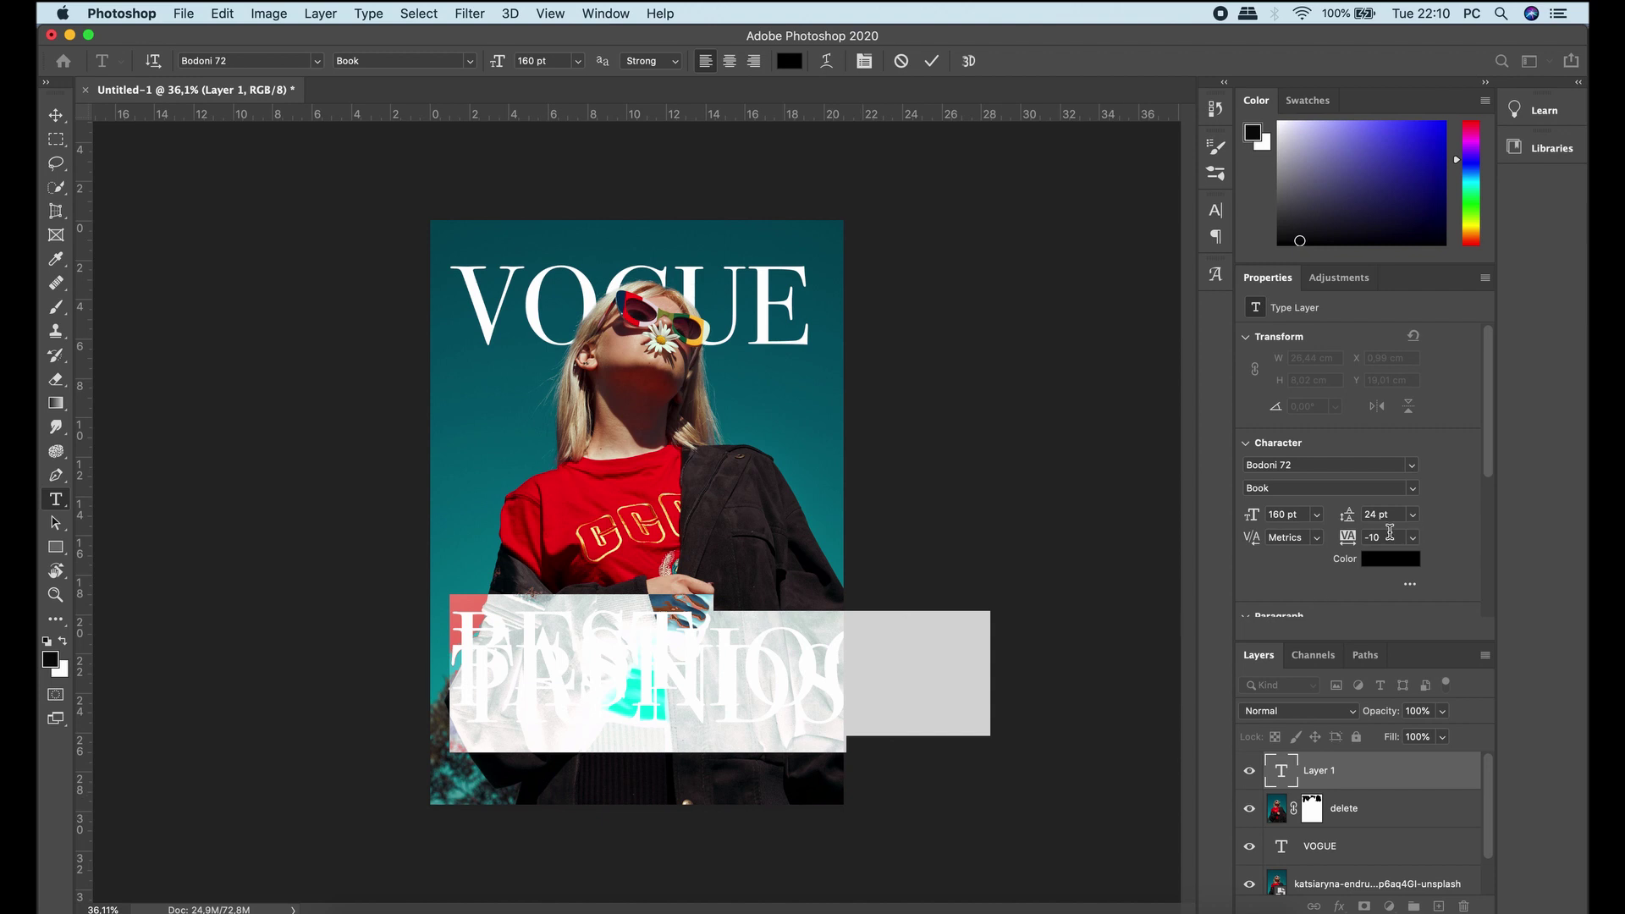
{"action": "left_click_drag", "start_coordinate": [1347, 515], "coordinate": [1451, 513]}
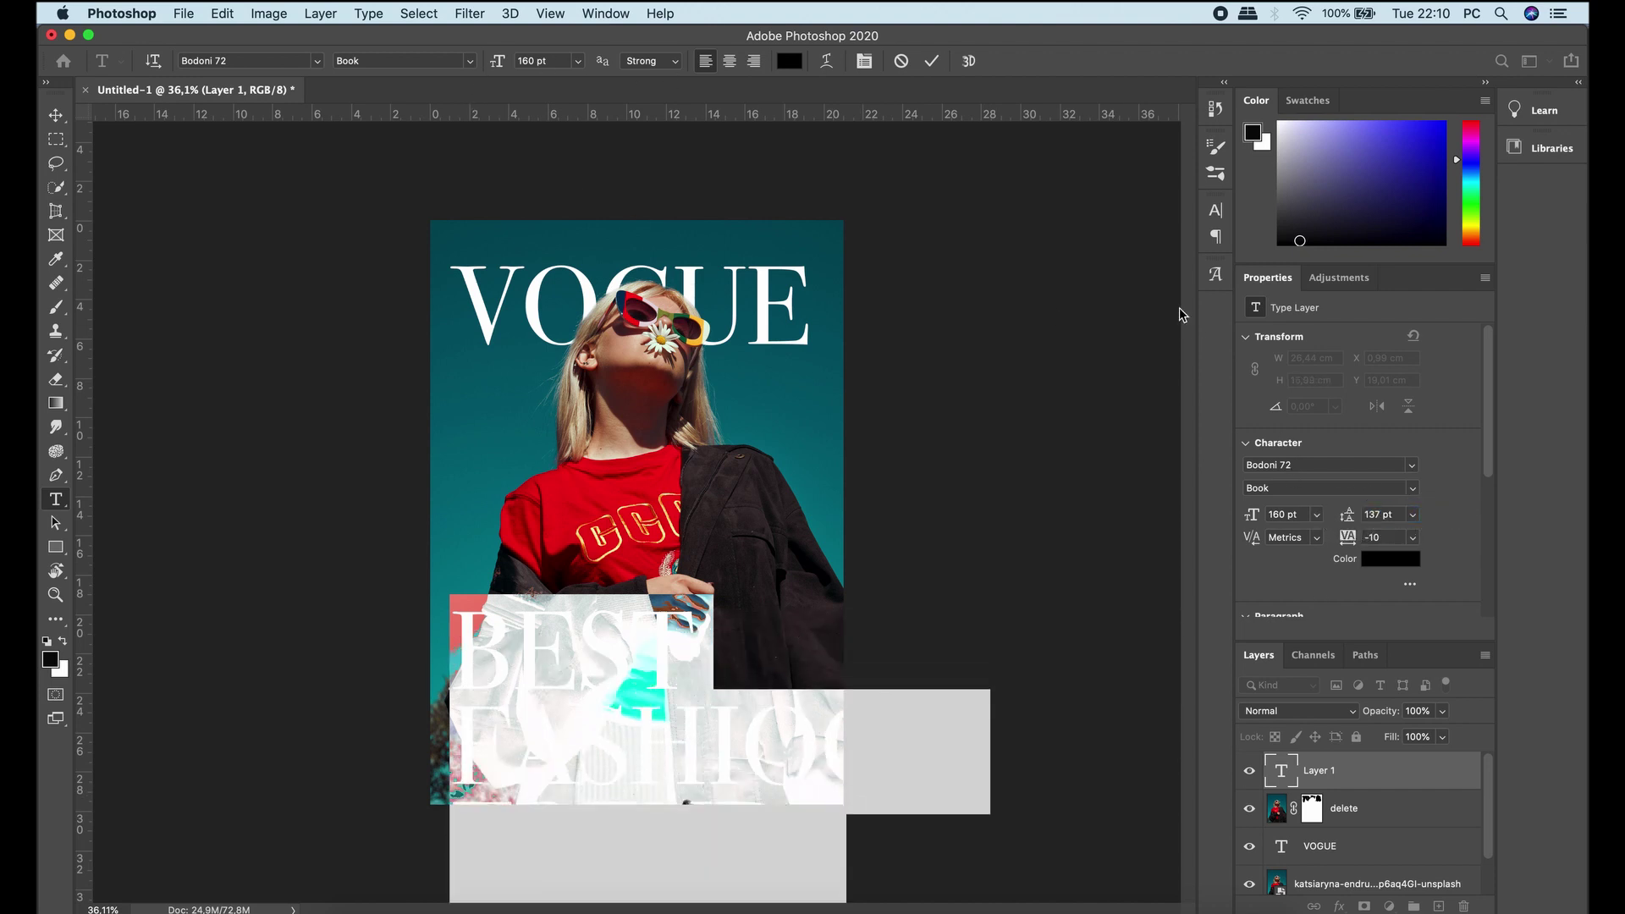
{"action": "left_click", "coordinate": [1417, 495]}
{"action": "left_click", "coordinate": [1287, 503]}
{"action": "type", "text": "8"}
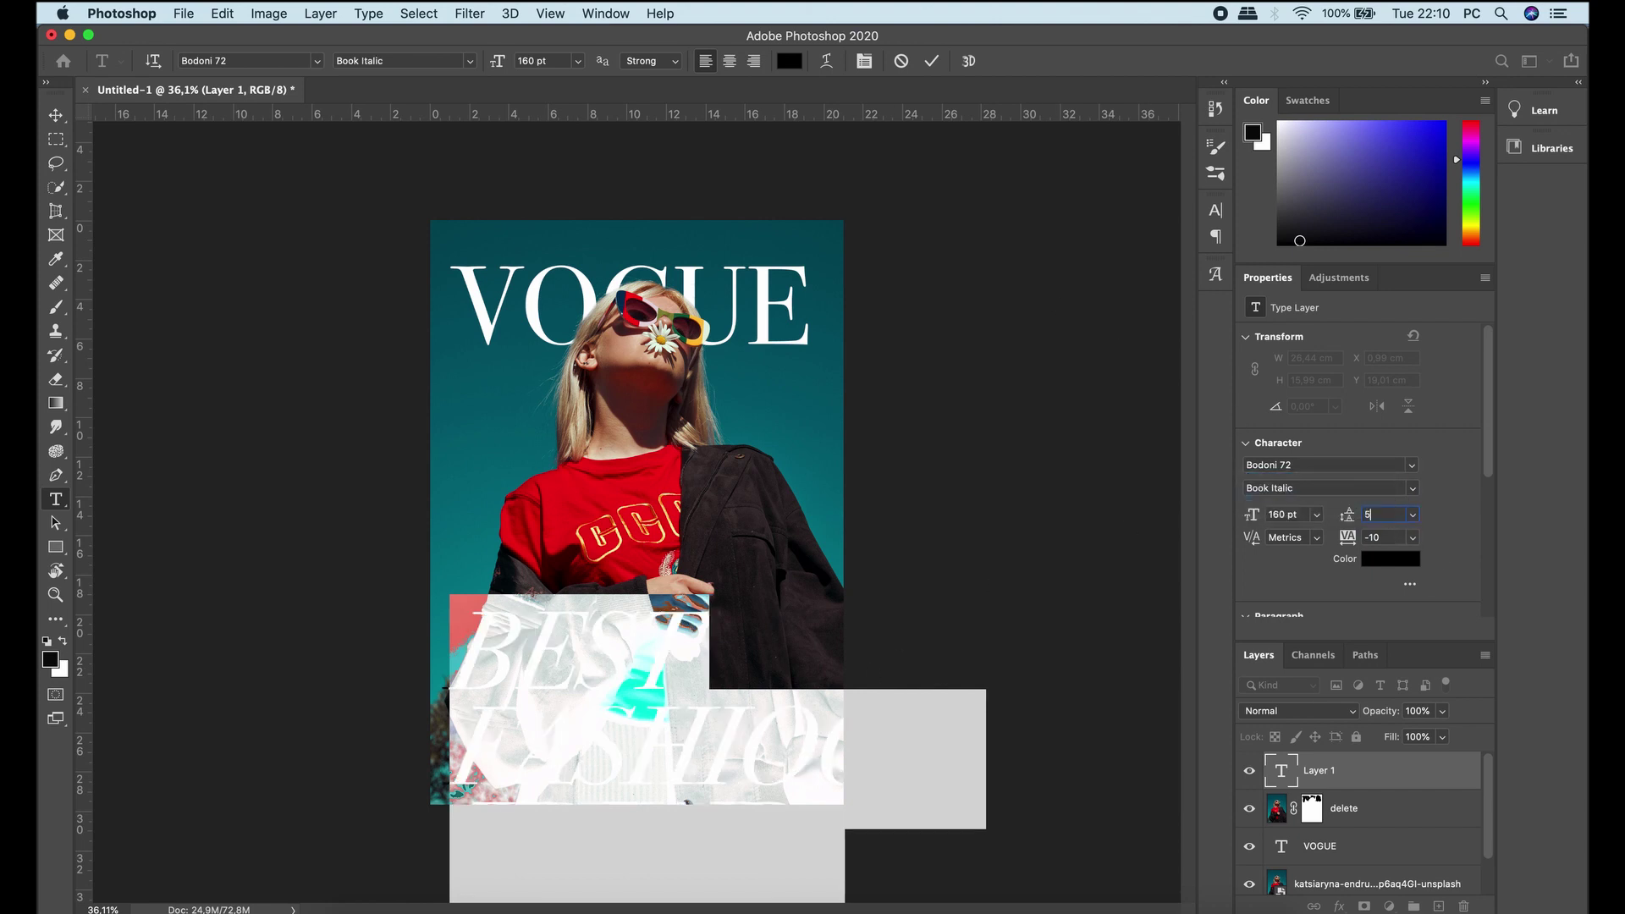
{"action": "type", "text": "0"}
{"action": "key", "text": "Return"}
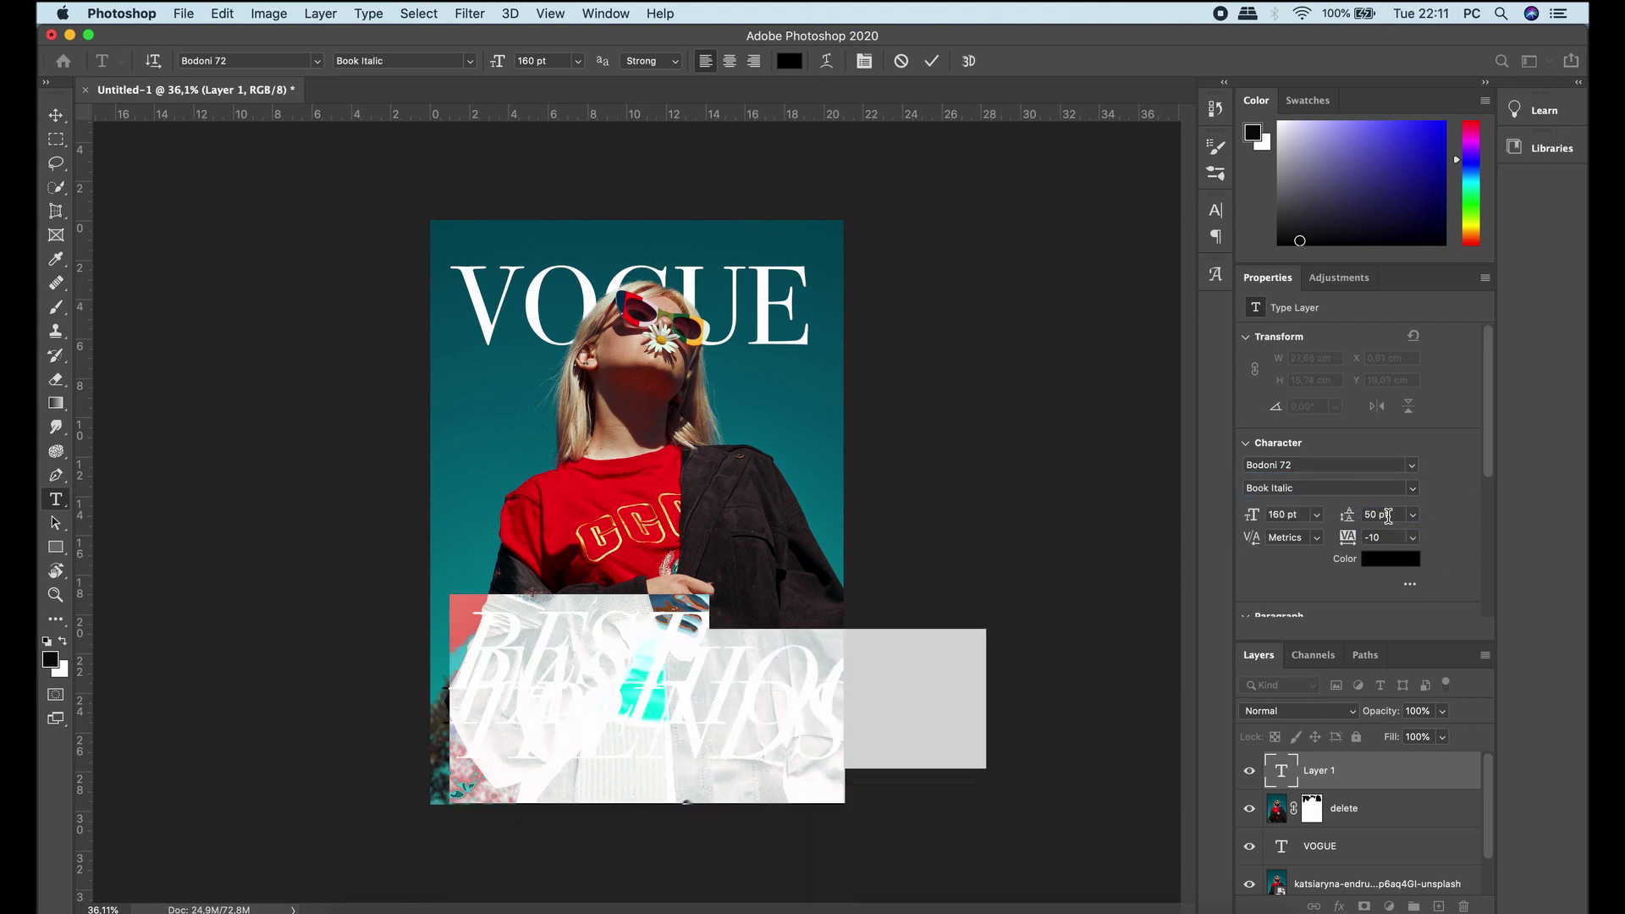
- Set the headline to 50 pt with 60 pt leading and commit it
{"action": "double_click", "coordinate": [1388, 514]}
{"action": "type", "text": "137"}
{"action": "key", "text": "Return"}
{"action": "left_click", "coordinate": [1283, 514]}
{"action": "type", "text": "50"}
{"action": "key", "text": "Return"}
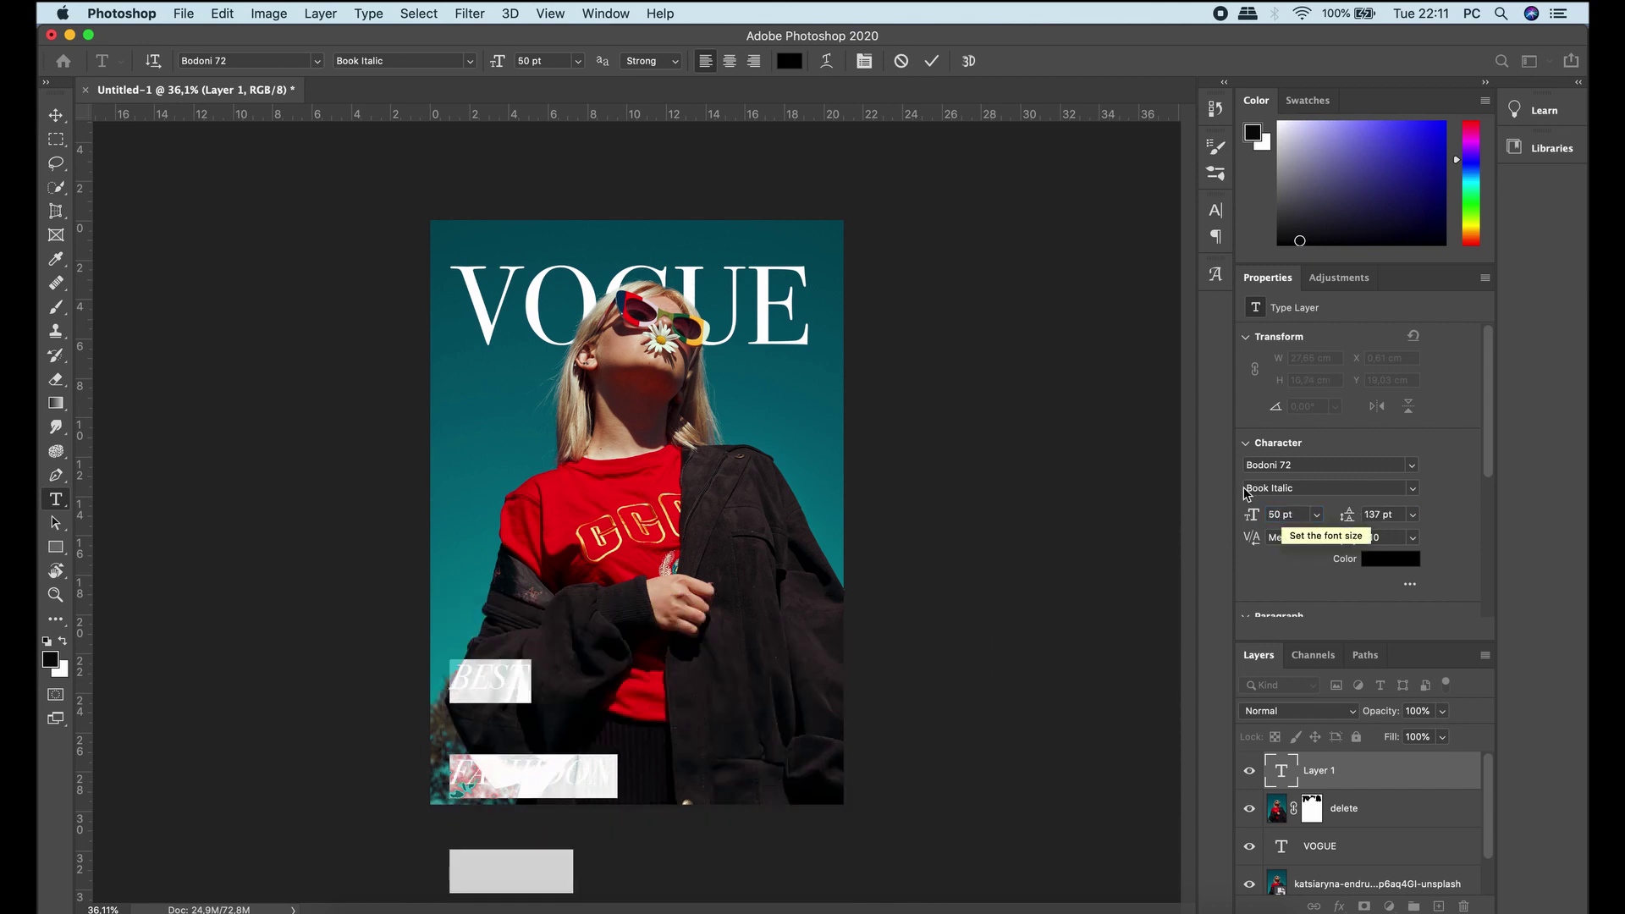
{"action": "left_click", "coordinate": [1369, 514]}
{"action": "type", "text": "60"}
{"action": "key", "text": "Return"}
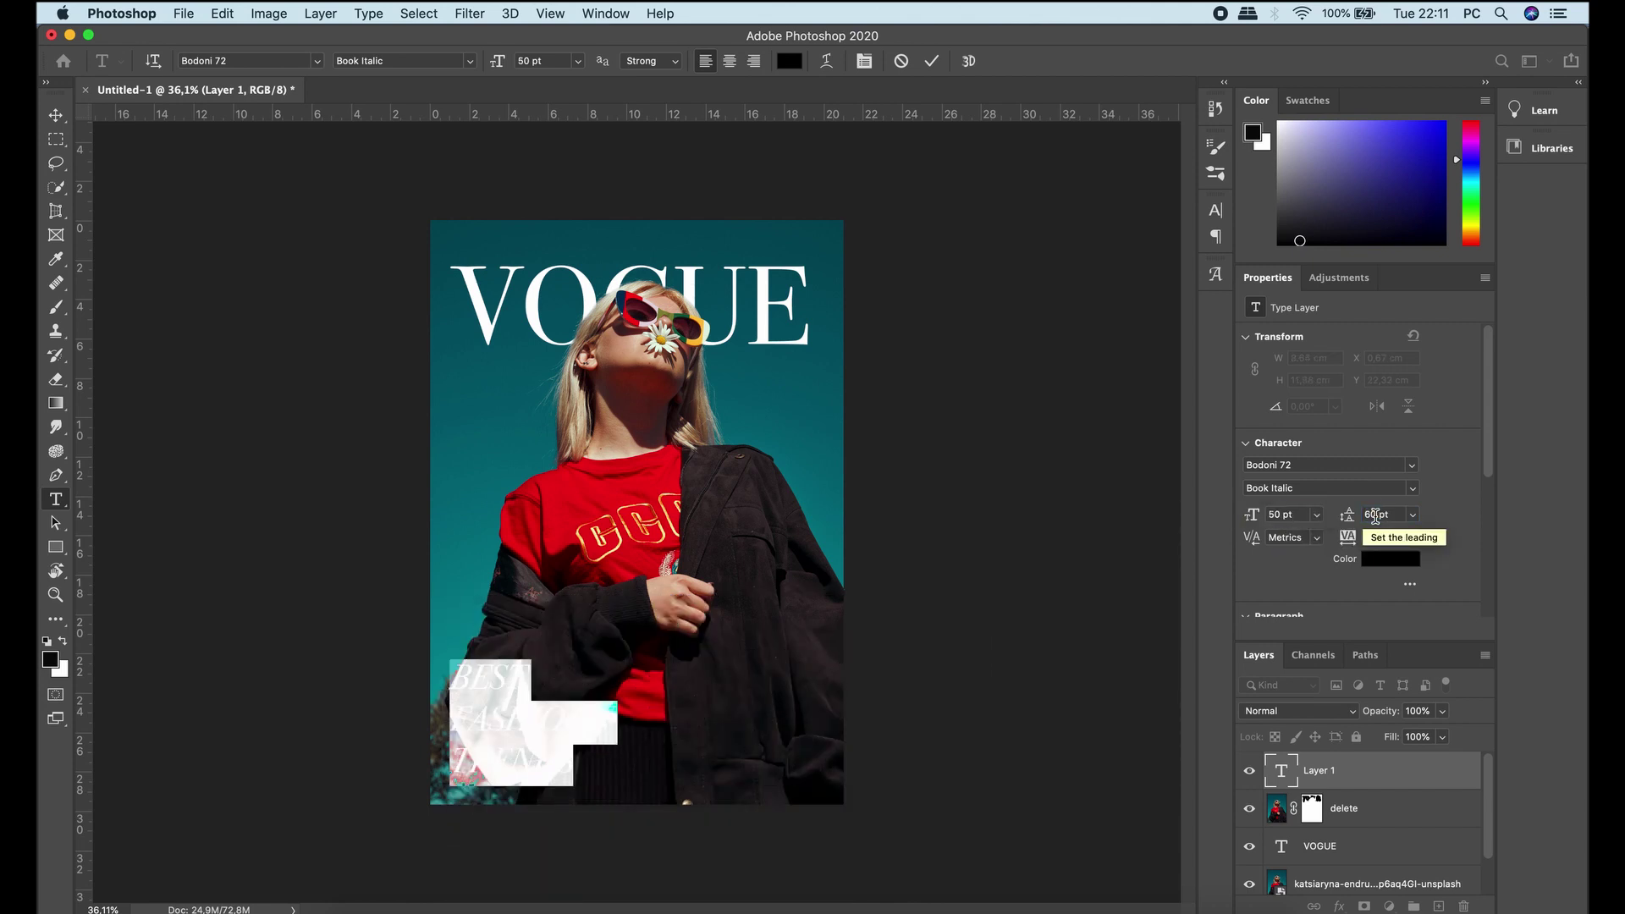
{"action": "left_click", "coordinate": [70, 117]}
- Colour the headline white (#ffffff)
{"action": "left_click", "coordinate": [1376, 558]}
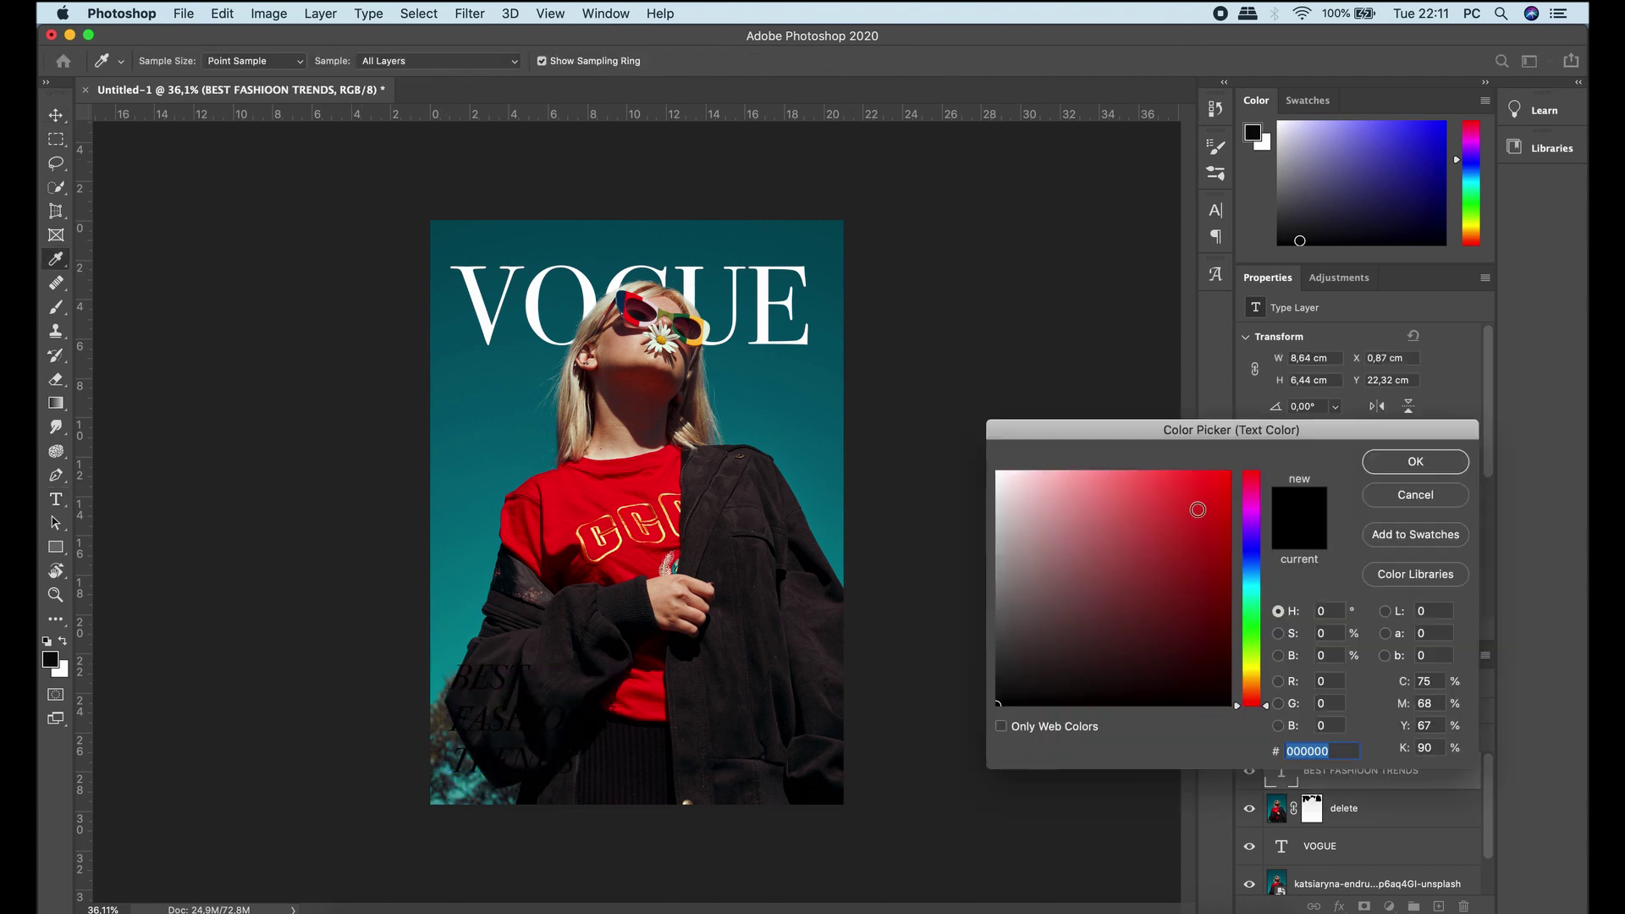
{"action": "type", "text": "ffffff"}
{"action": "left_click", "coordinate": [1396, 461]}
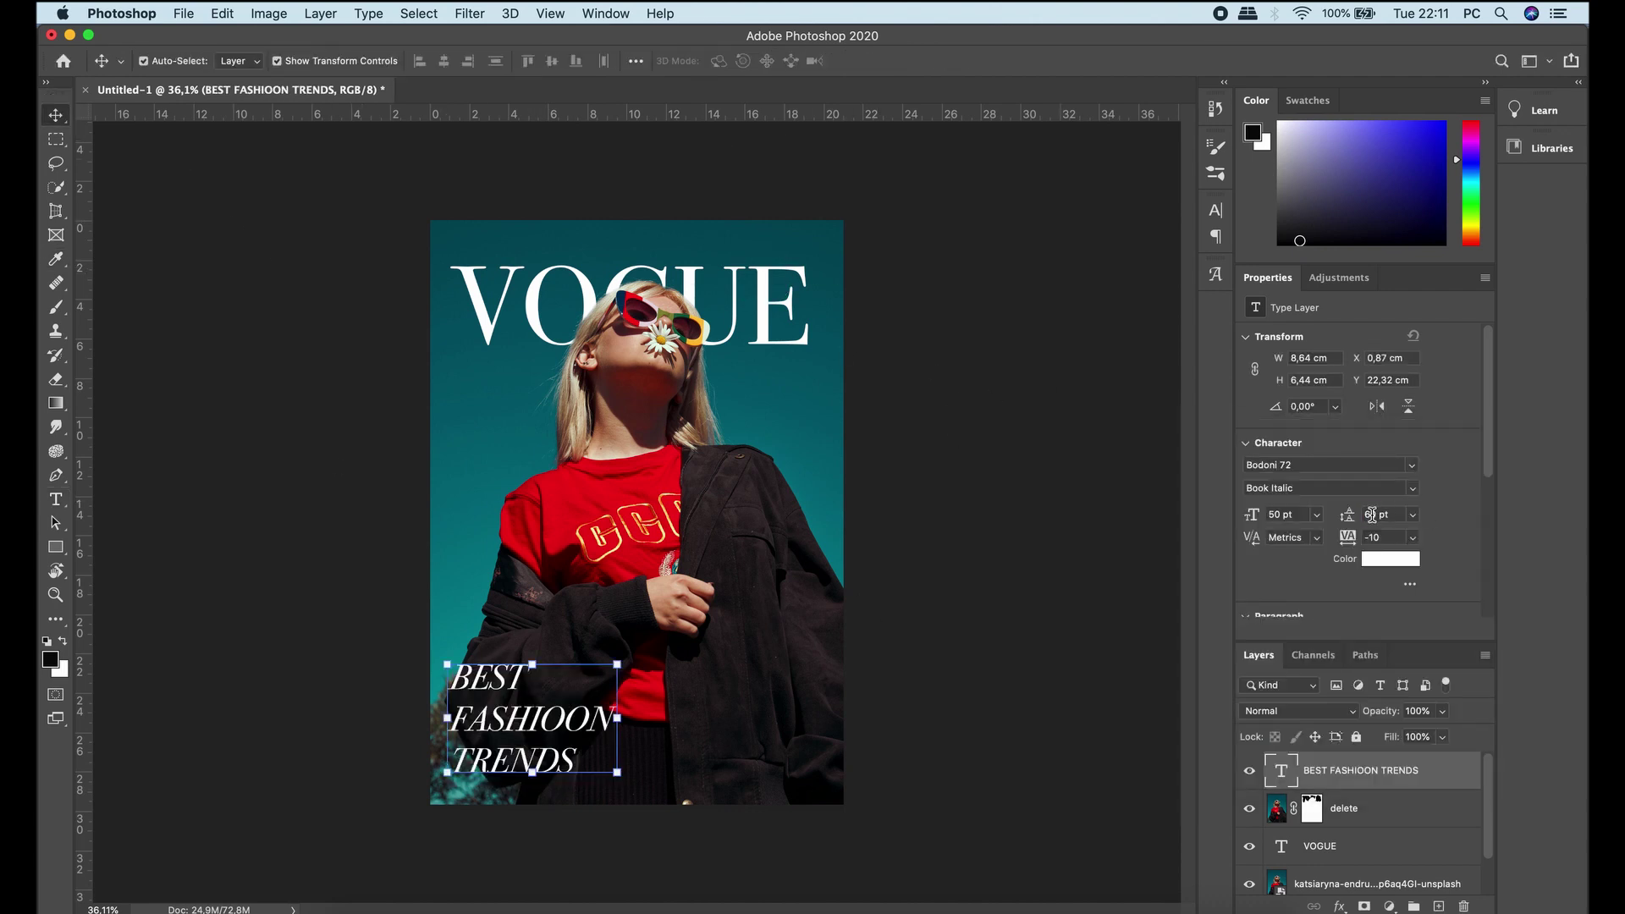
- Set the headline to 80 pt leading and 90 pt size, moving it up slightly
{"action": "type", "text": "0"}
{"action": "key", "text": "Return"}
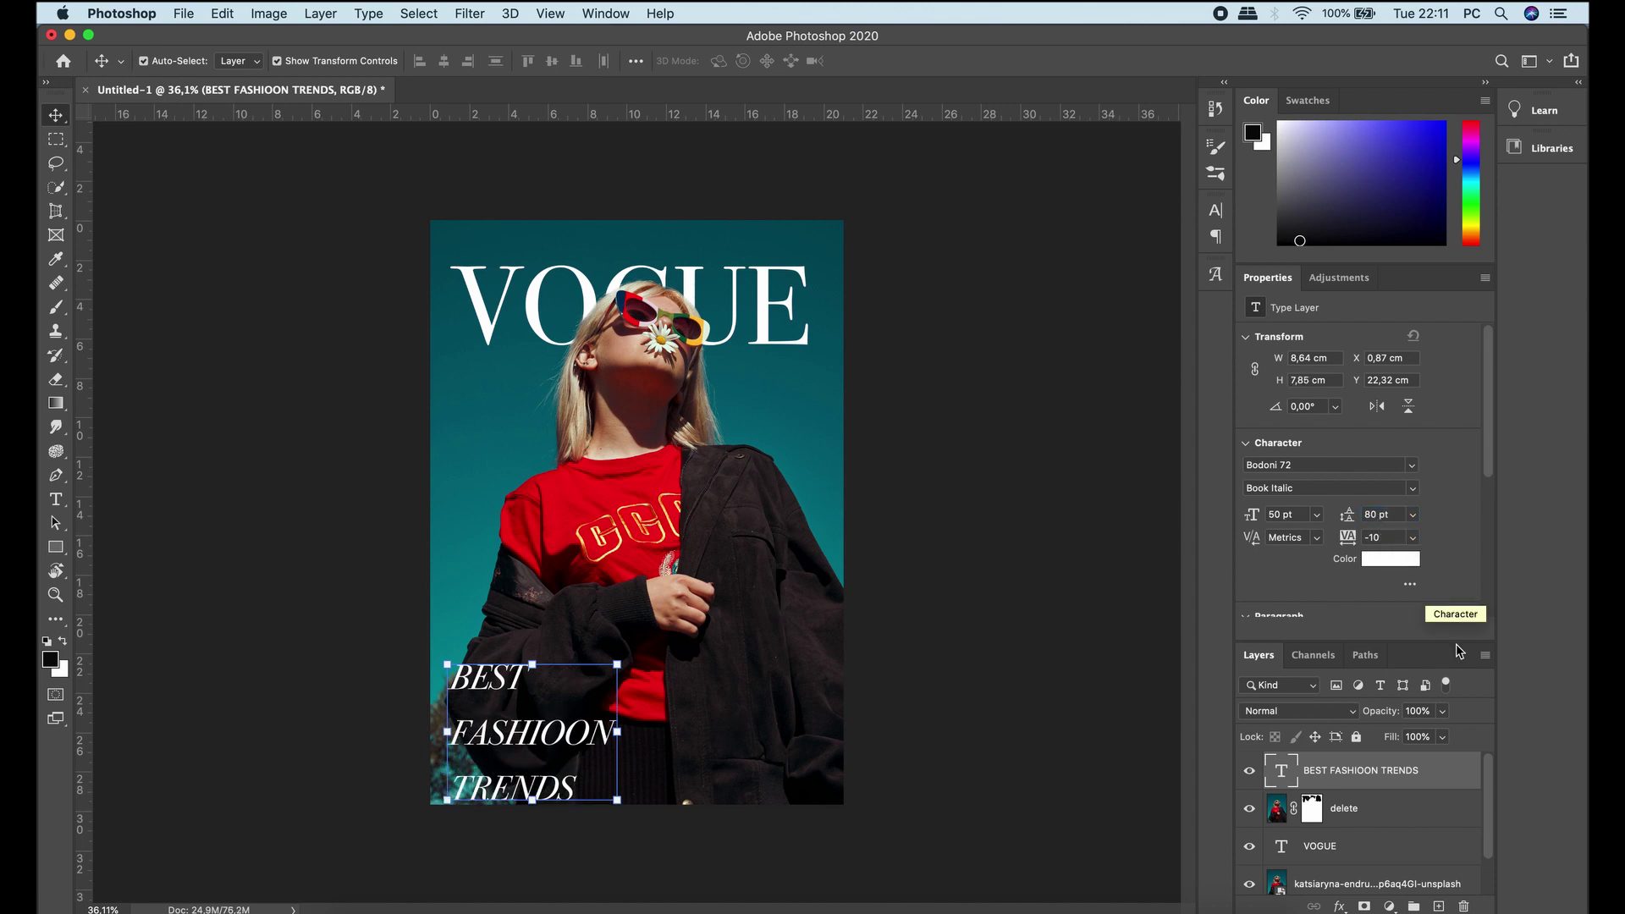
{"action": "type", "text": "90"}
{"action": "key", "text": "Return"}
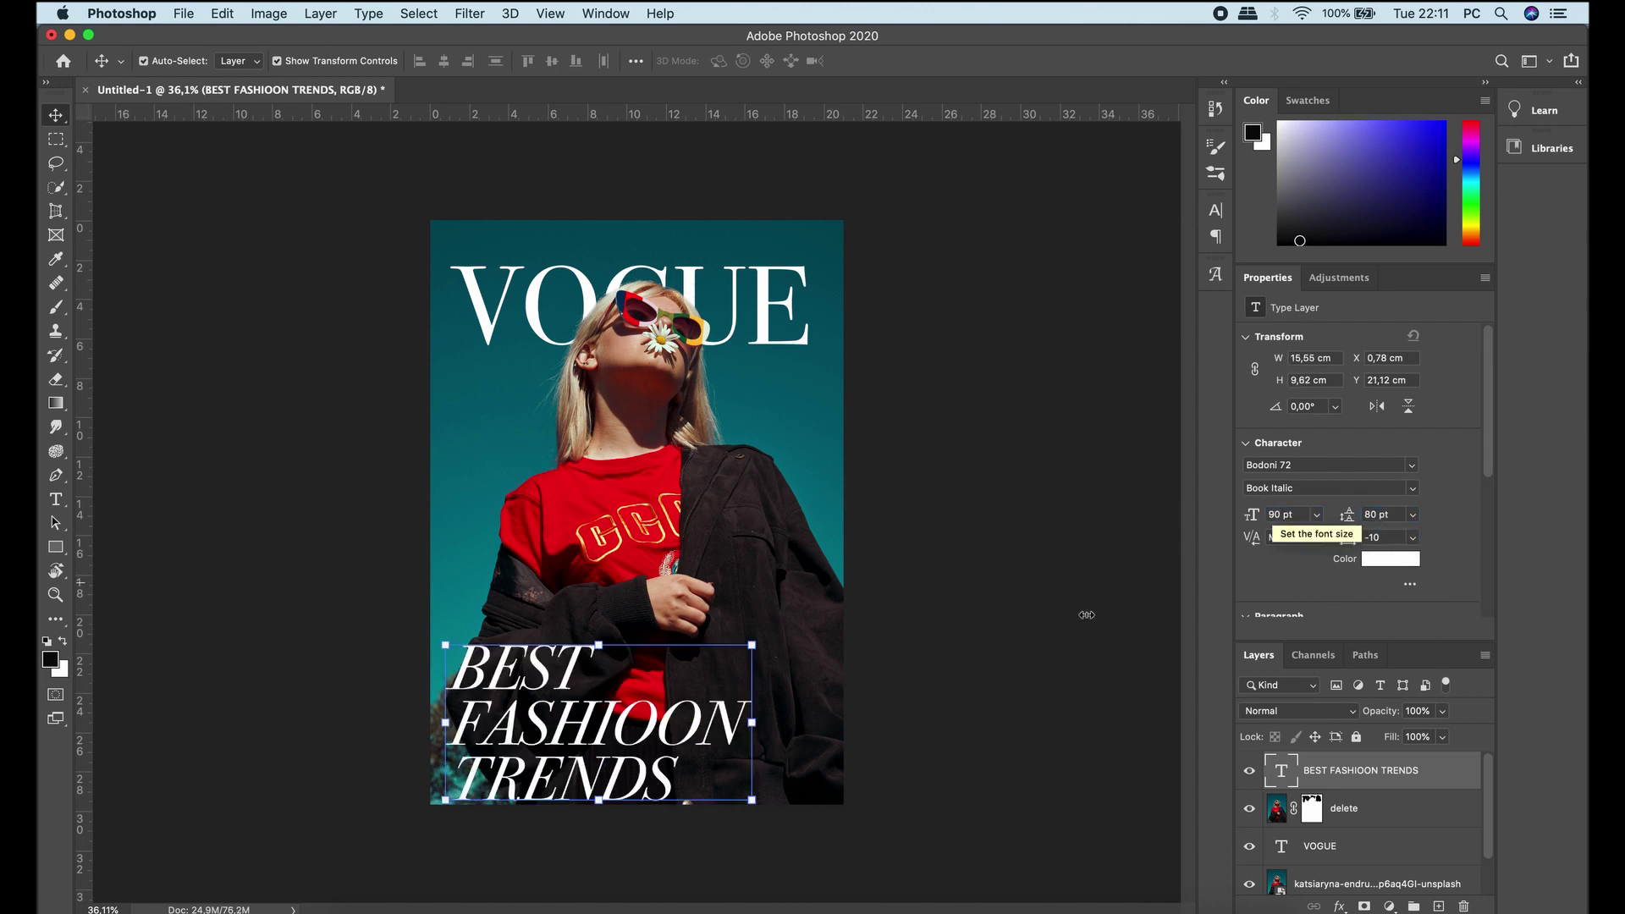
{"action": "left_click_drag", "start_coordinate": [605, 724], "coordinate": [598, 701]}
- Correct the misspelled FASHIOON line to FASHION, keeping TRENDS on its own line
{"action": "double_click", "coordinate": [653, 696]}
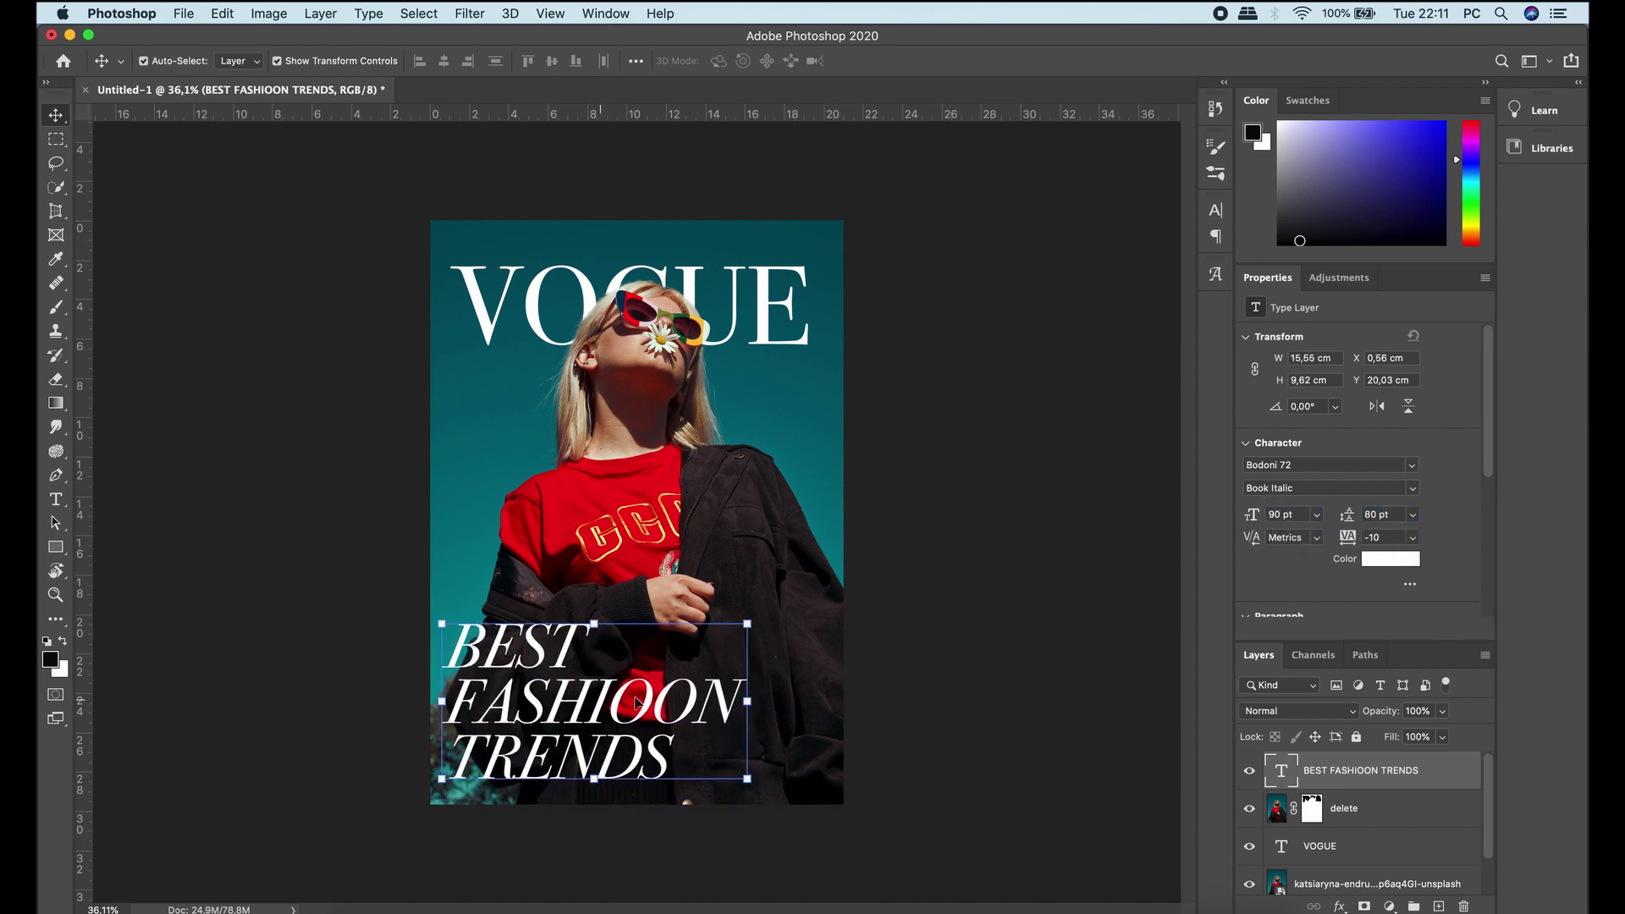
{"action": "triple_click", "coordinate": [657, 696]}
{"action": "left_click", "coordinate": [665, 696]}
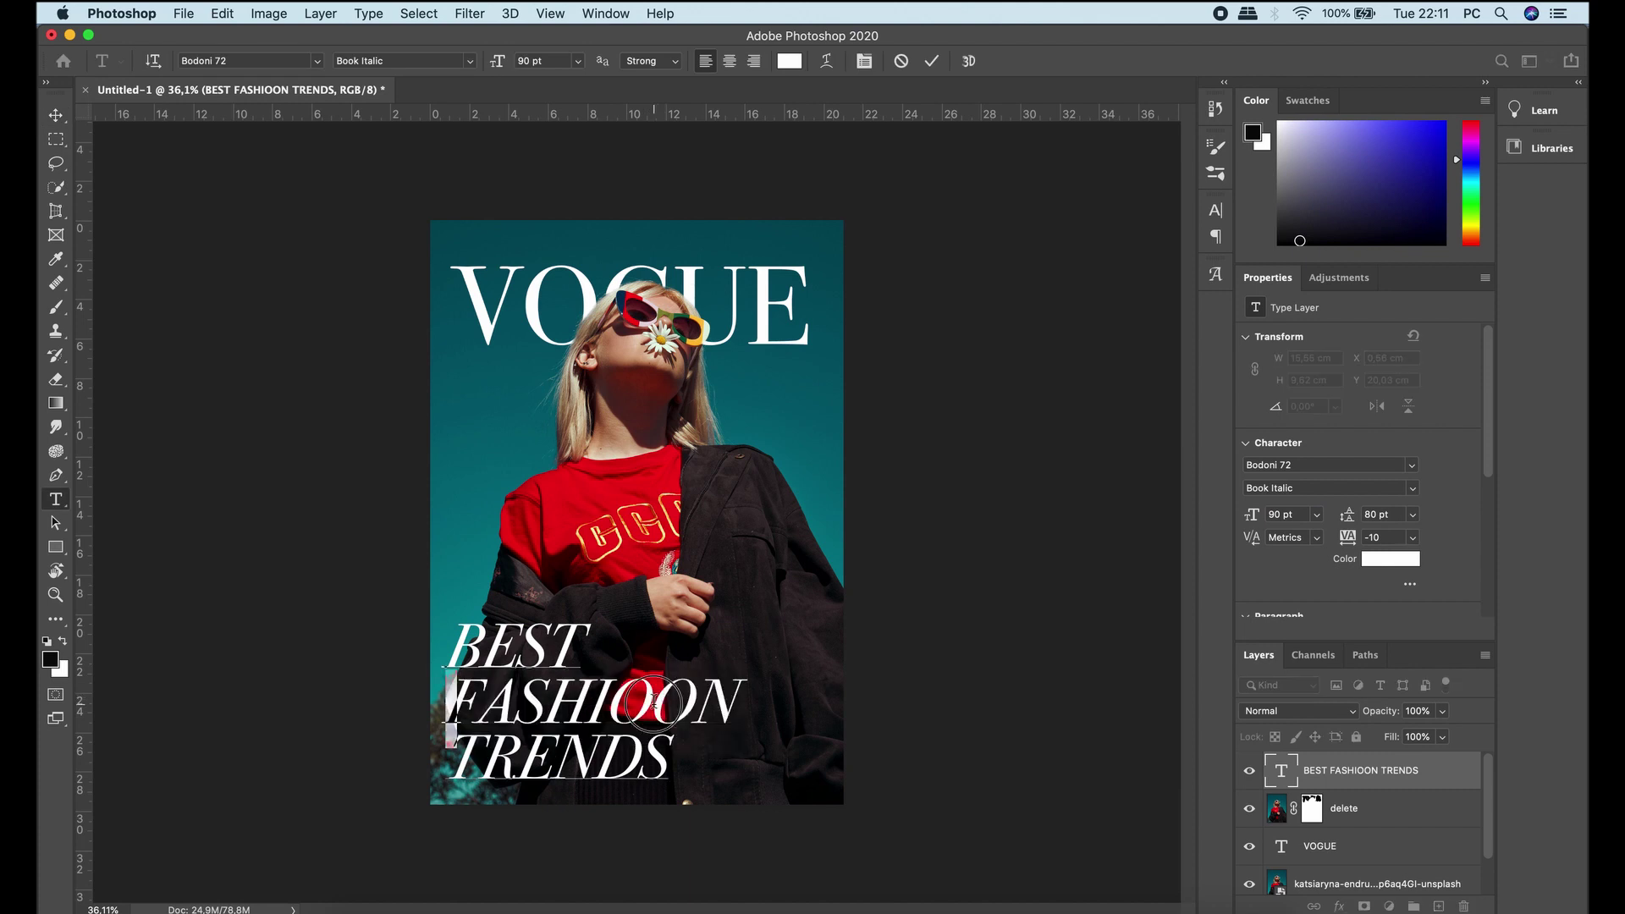
{"action": "key", "text": "ctrl+a"}
{"action": "key", "text": "BackSpace"}
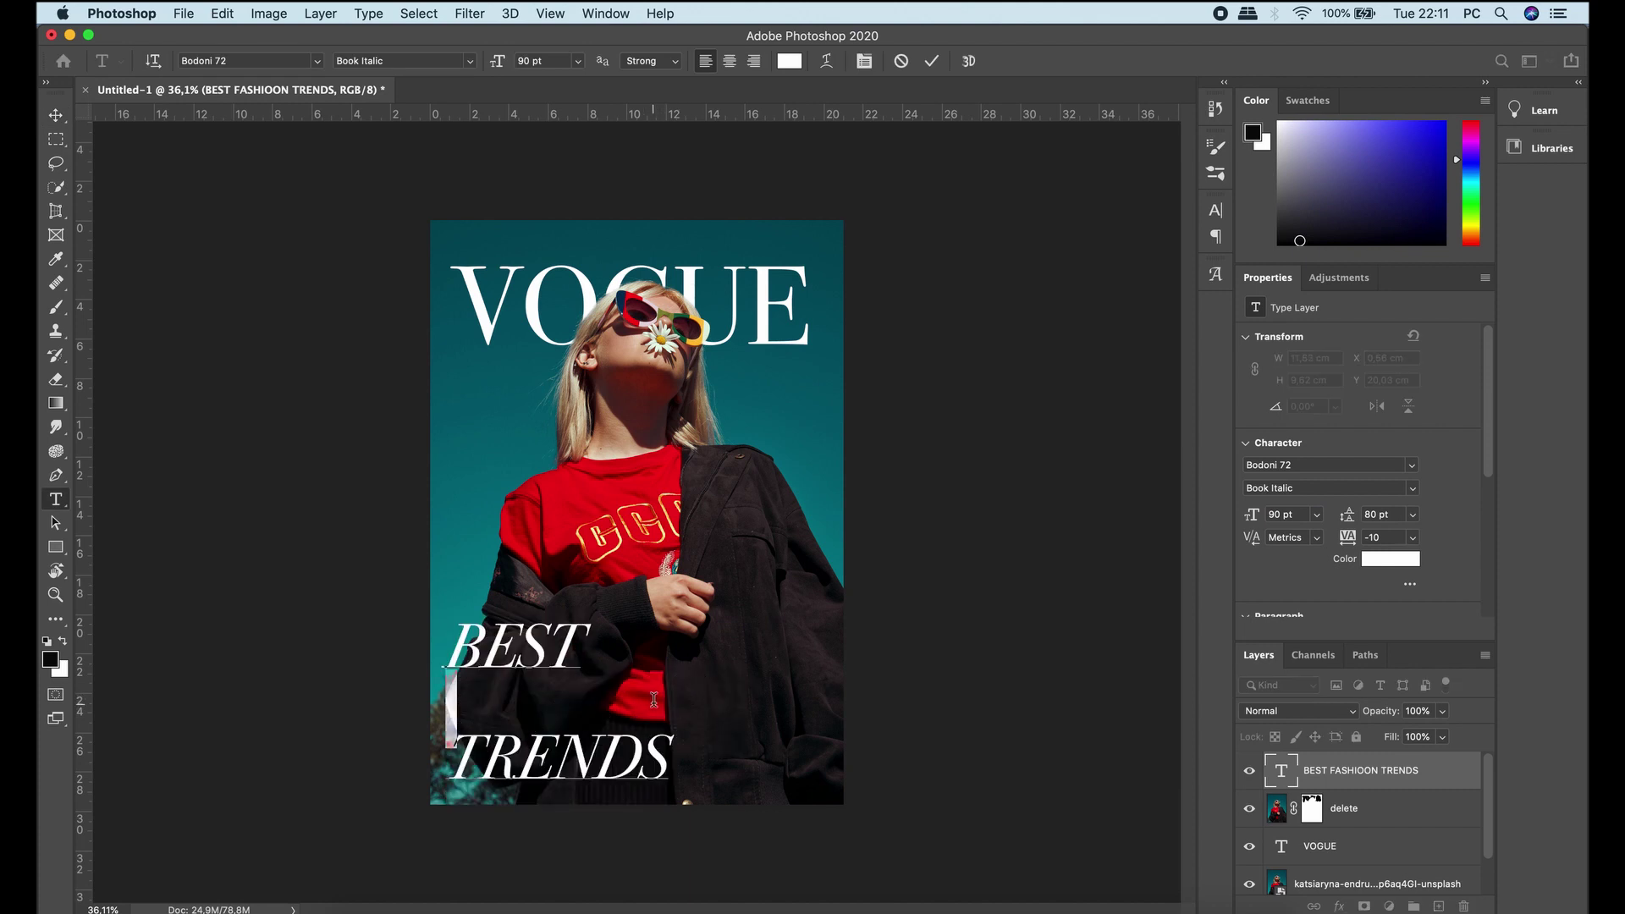
{"action": "key", "text": "ctrl+a"}
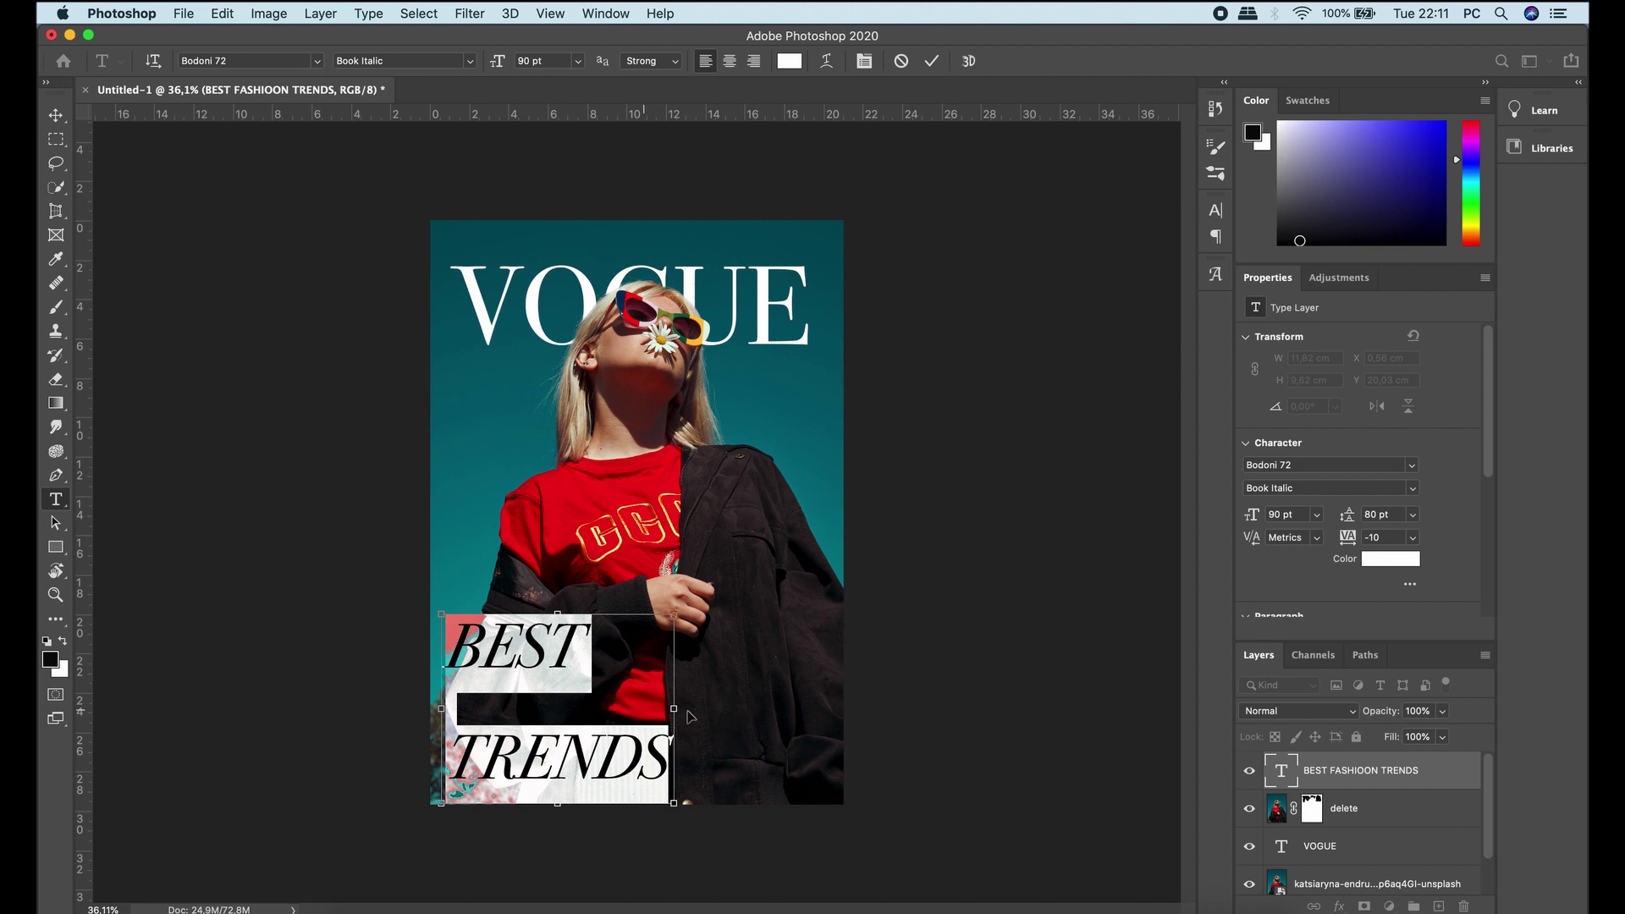
{"action": "left_click", "coordinate": [517, 714]}
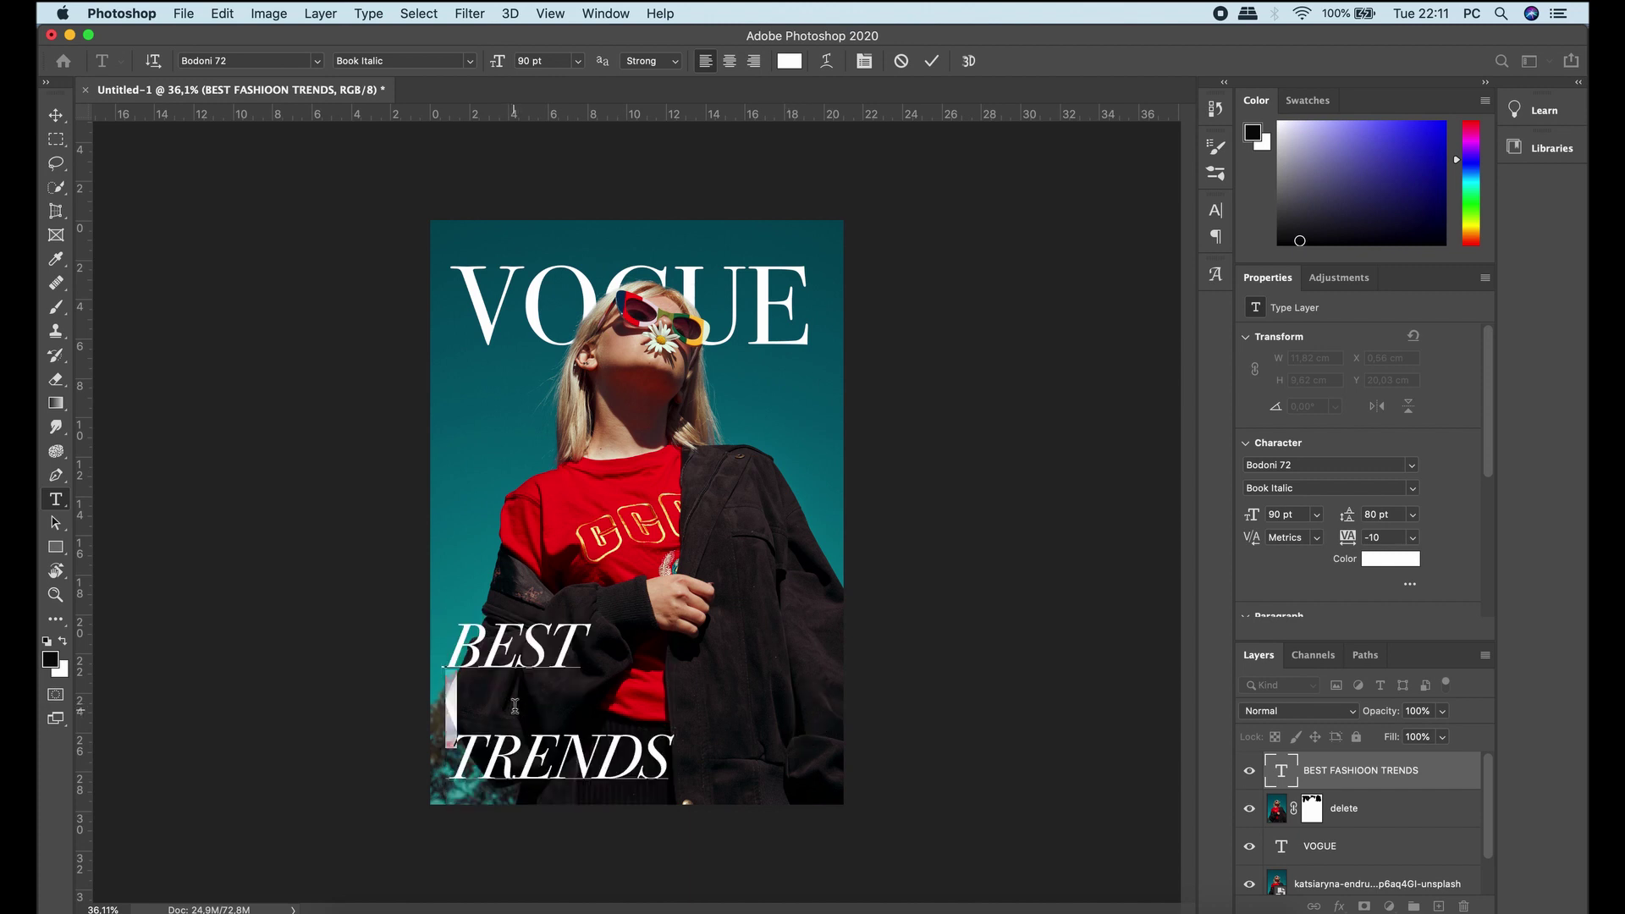
{"action": "key", "text": "Delete"}
{"action": "type", "text": "FASH"}
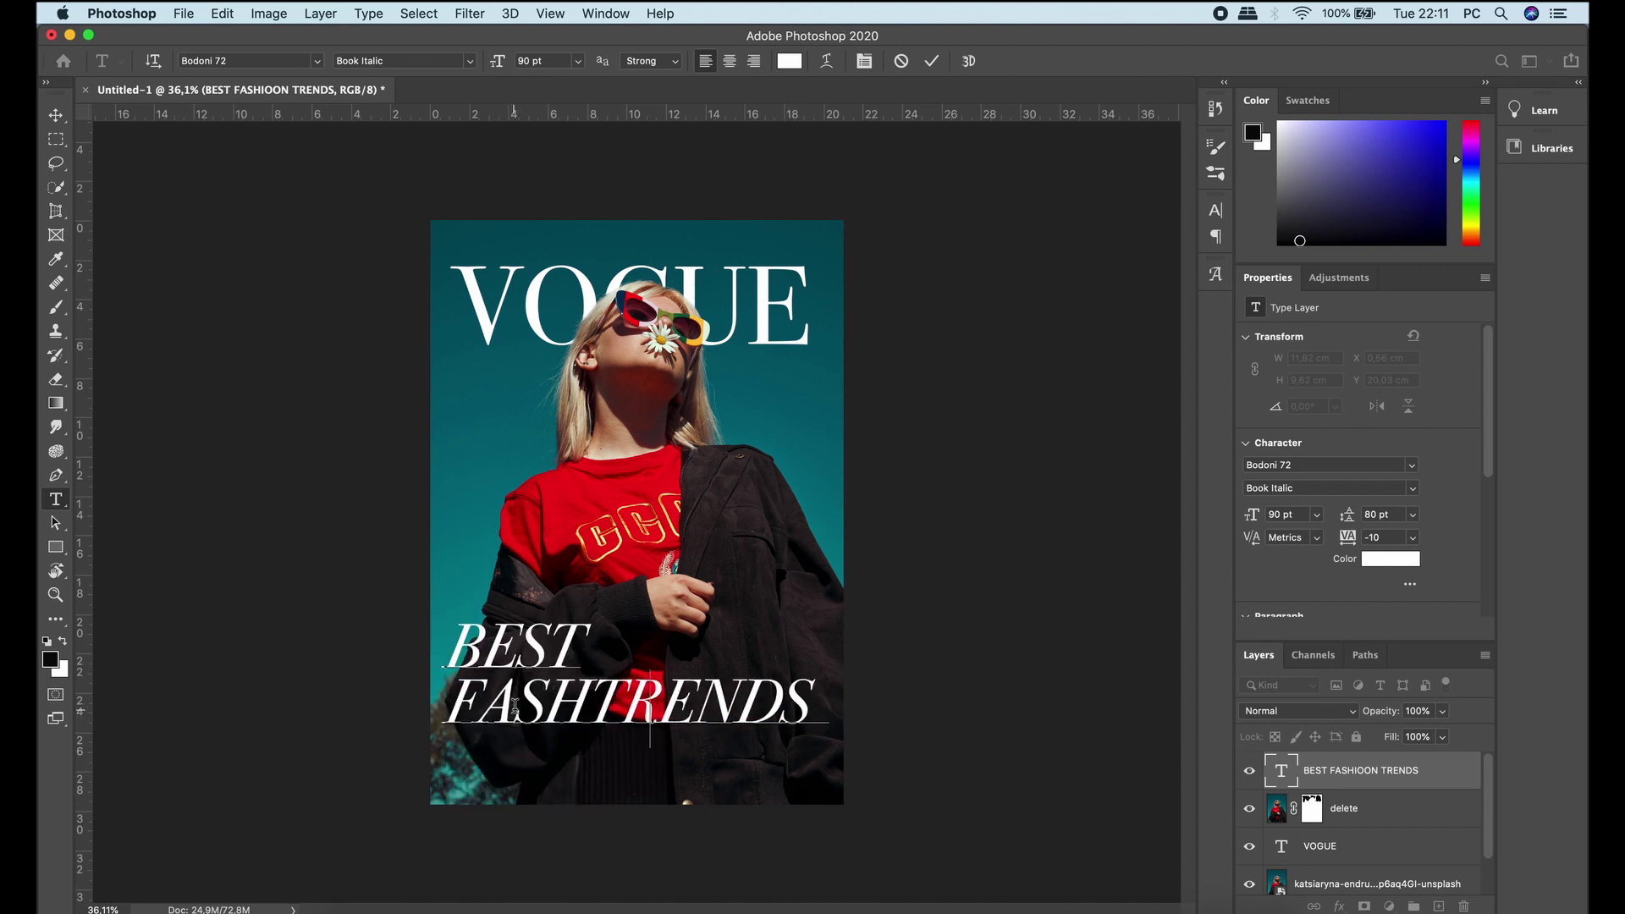
{"action": "type", "text": "ION"}
{"action": "key", "text": "Return"}
- Resize the headline to 70 pt with tighter leading, nudge it, and add a new layer
{"action": "key", "text": "ctrl+a"}
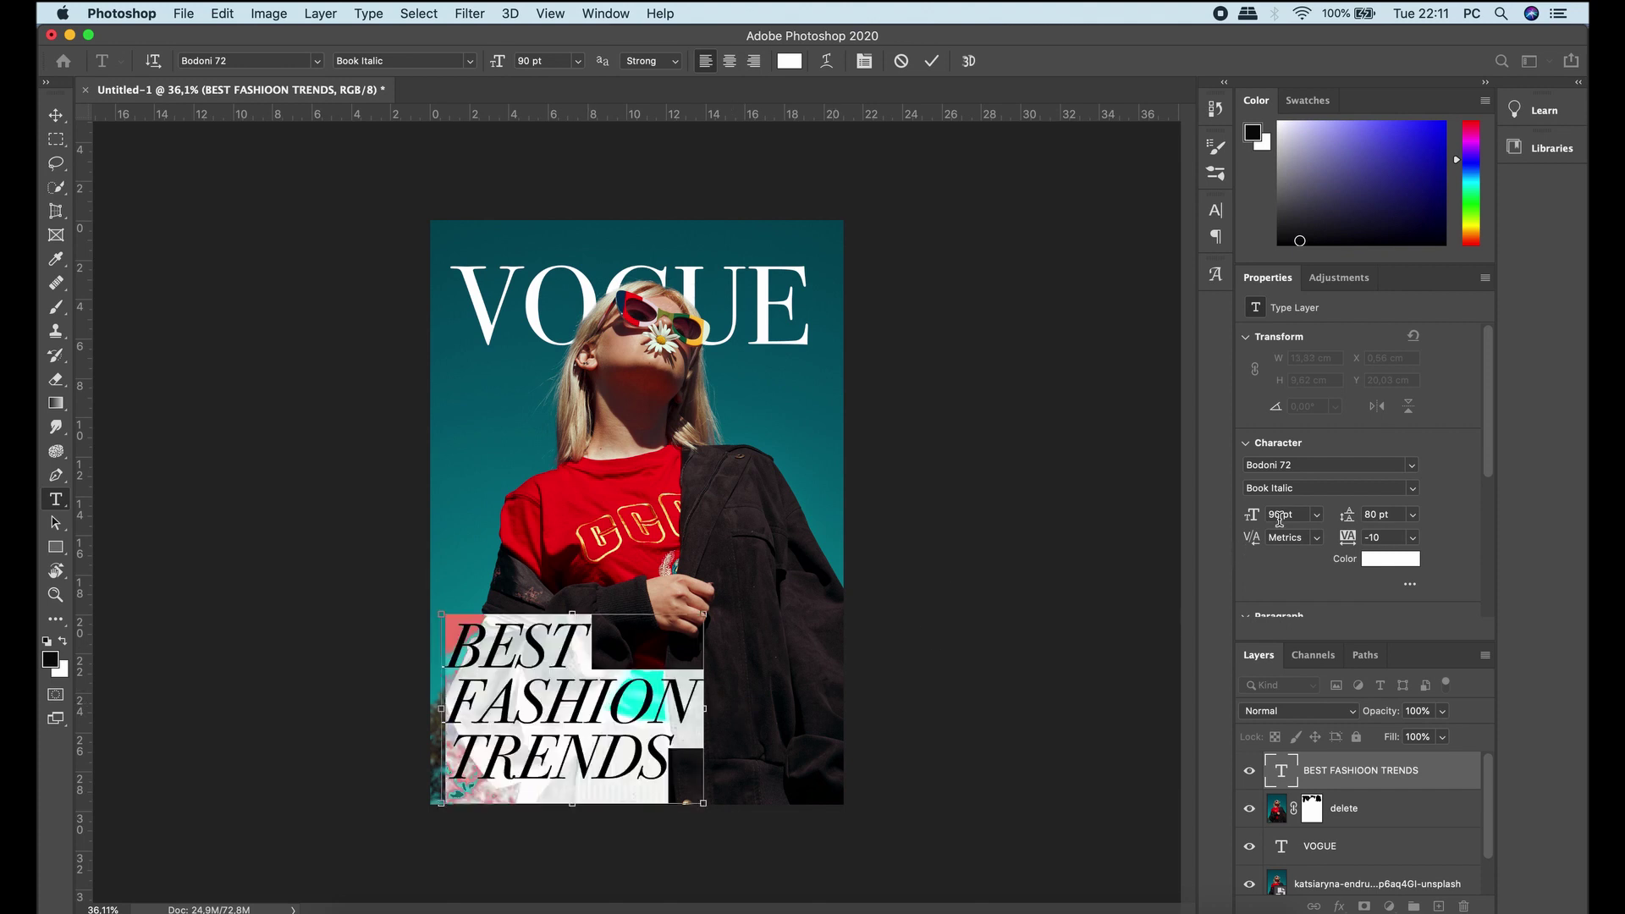
{"action": "type", "text": "0"}
{"action": "key", "text": "Return"}
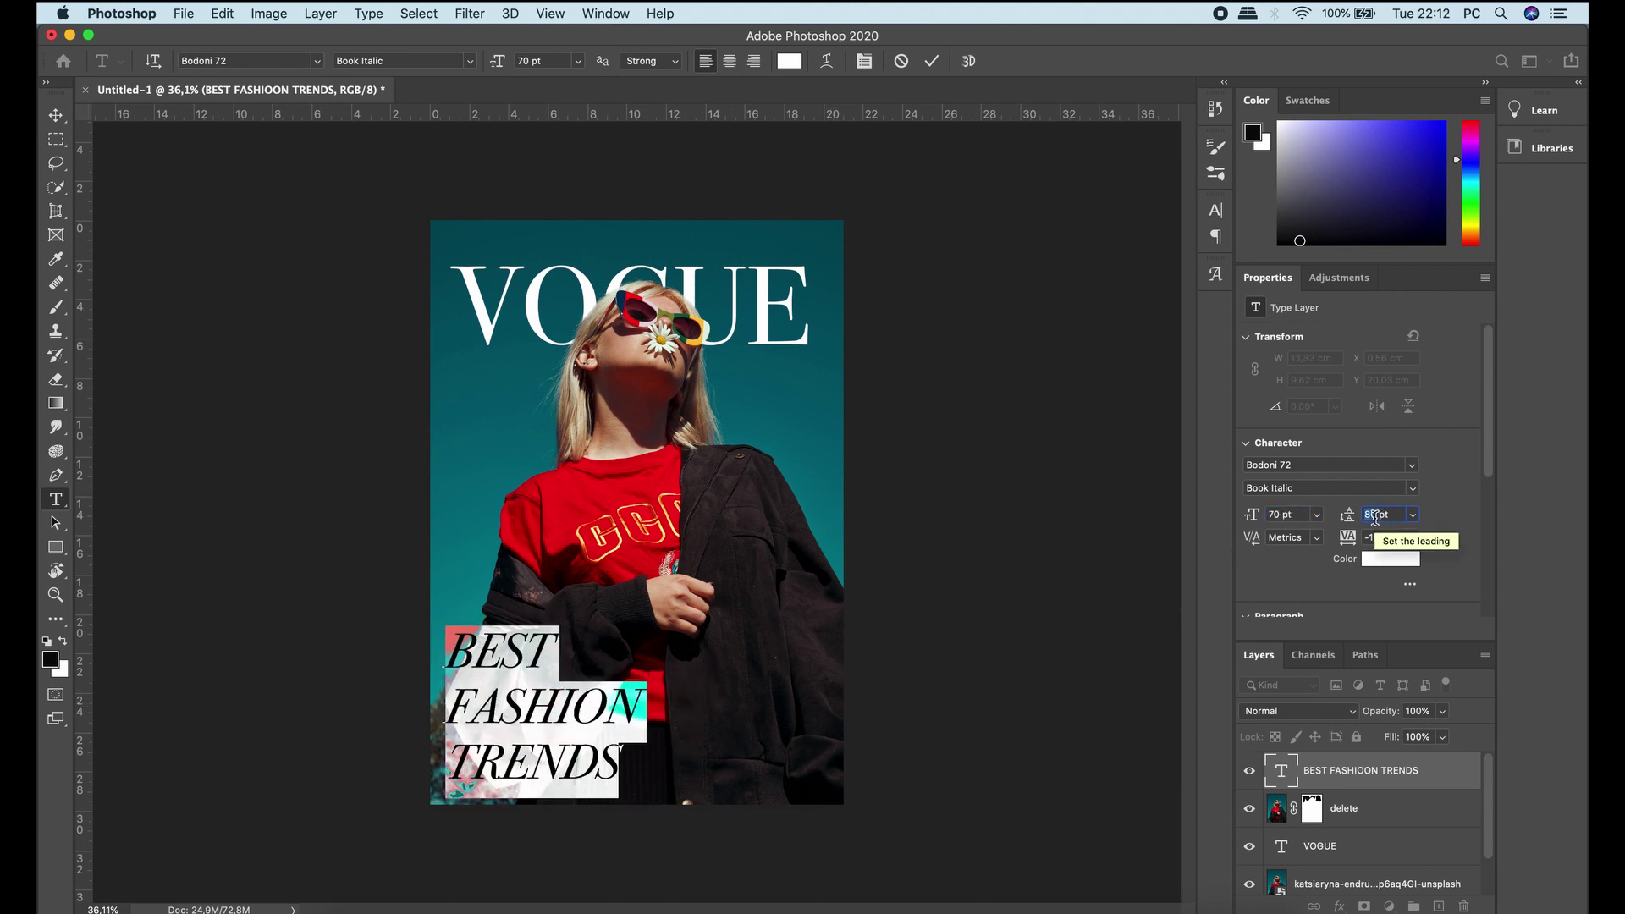
{"action": "type", "text": "65"}
{"action": "key", "text": "Return"}
{"action": "left_click", "coordinate": [56, 114]}
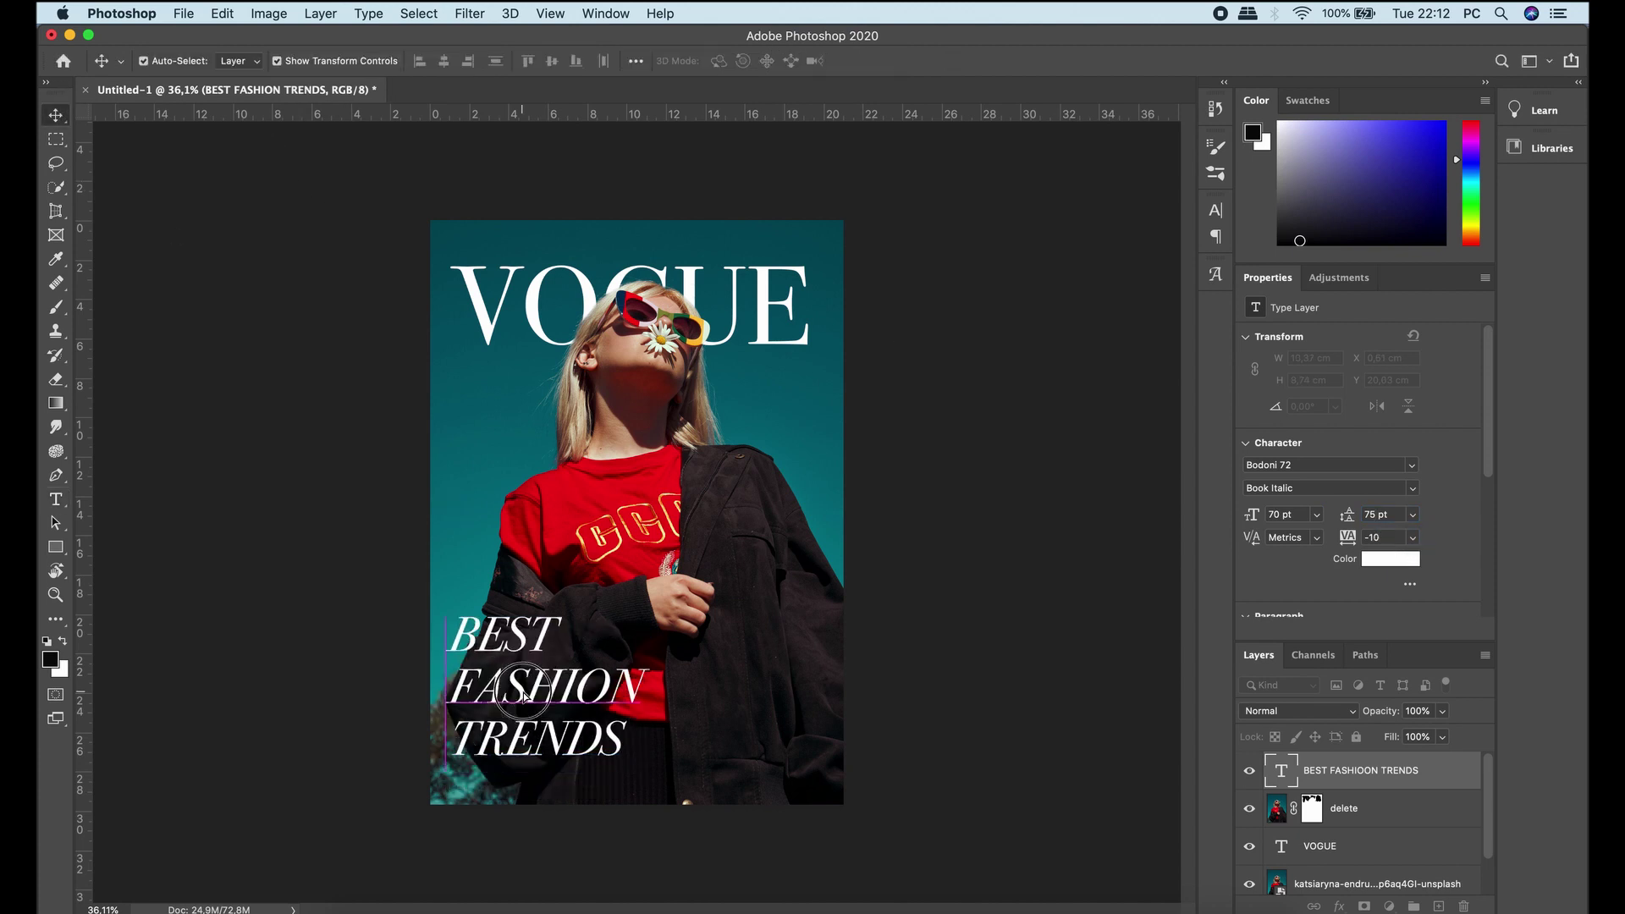
{"action": "left_click_drag", "start_coordinate": [518, 711], "coordinate": [525, 694]}
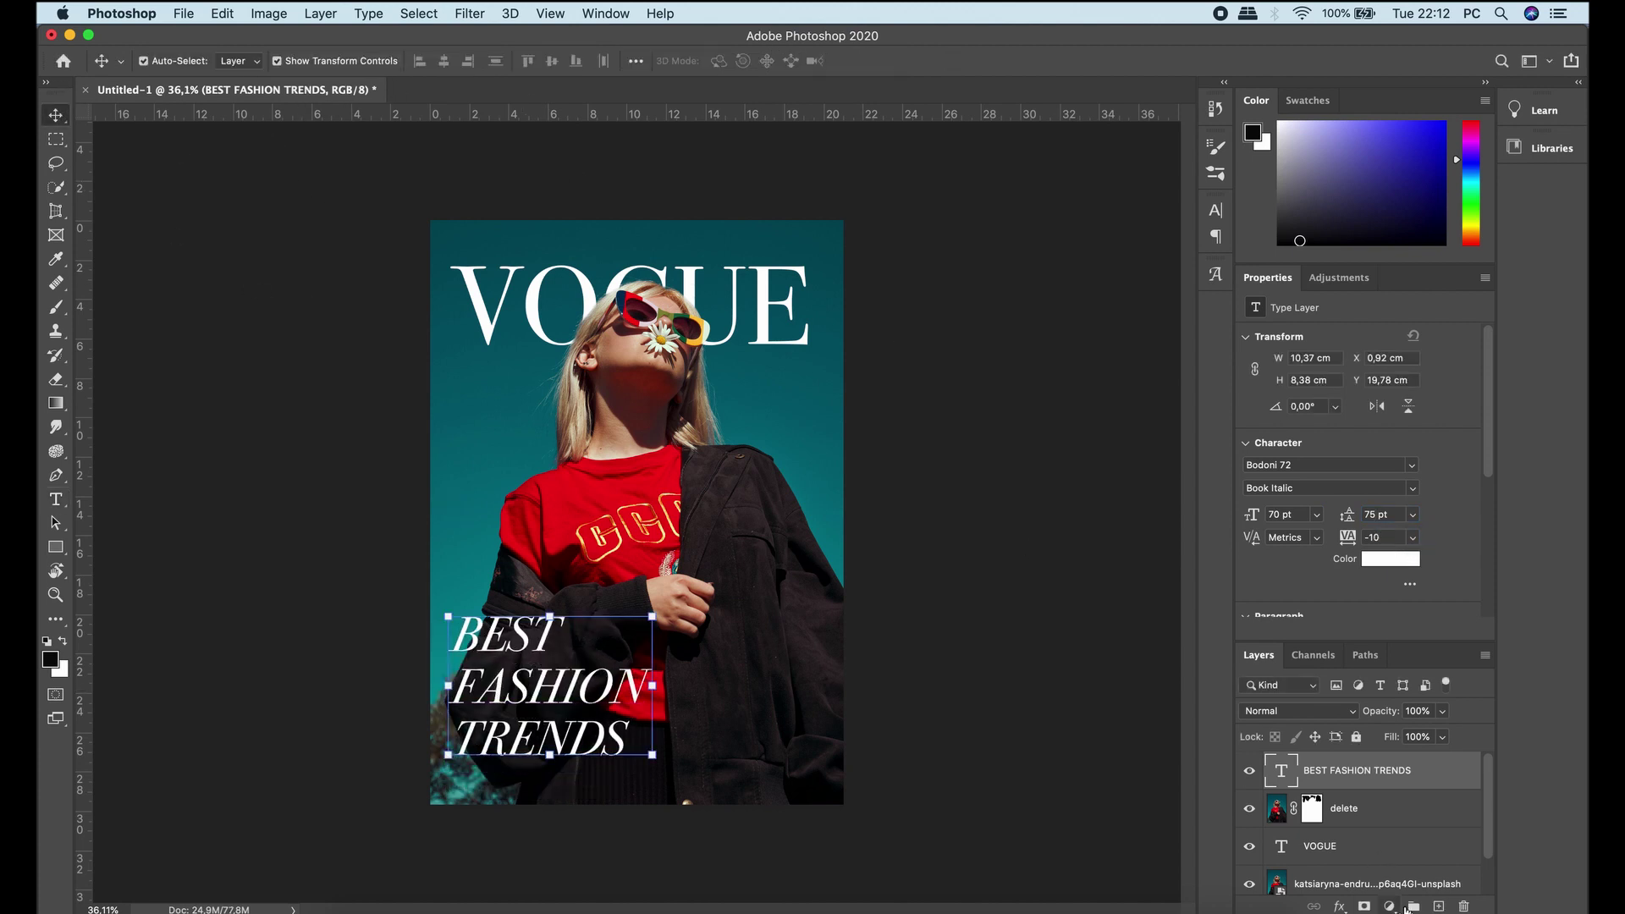
{"action": "left_click", "coordinate": [1437, 905]}
{"action": "left_click", "coordinate": [56, 501]}
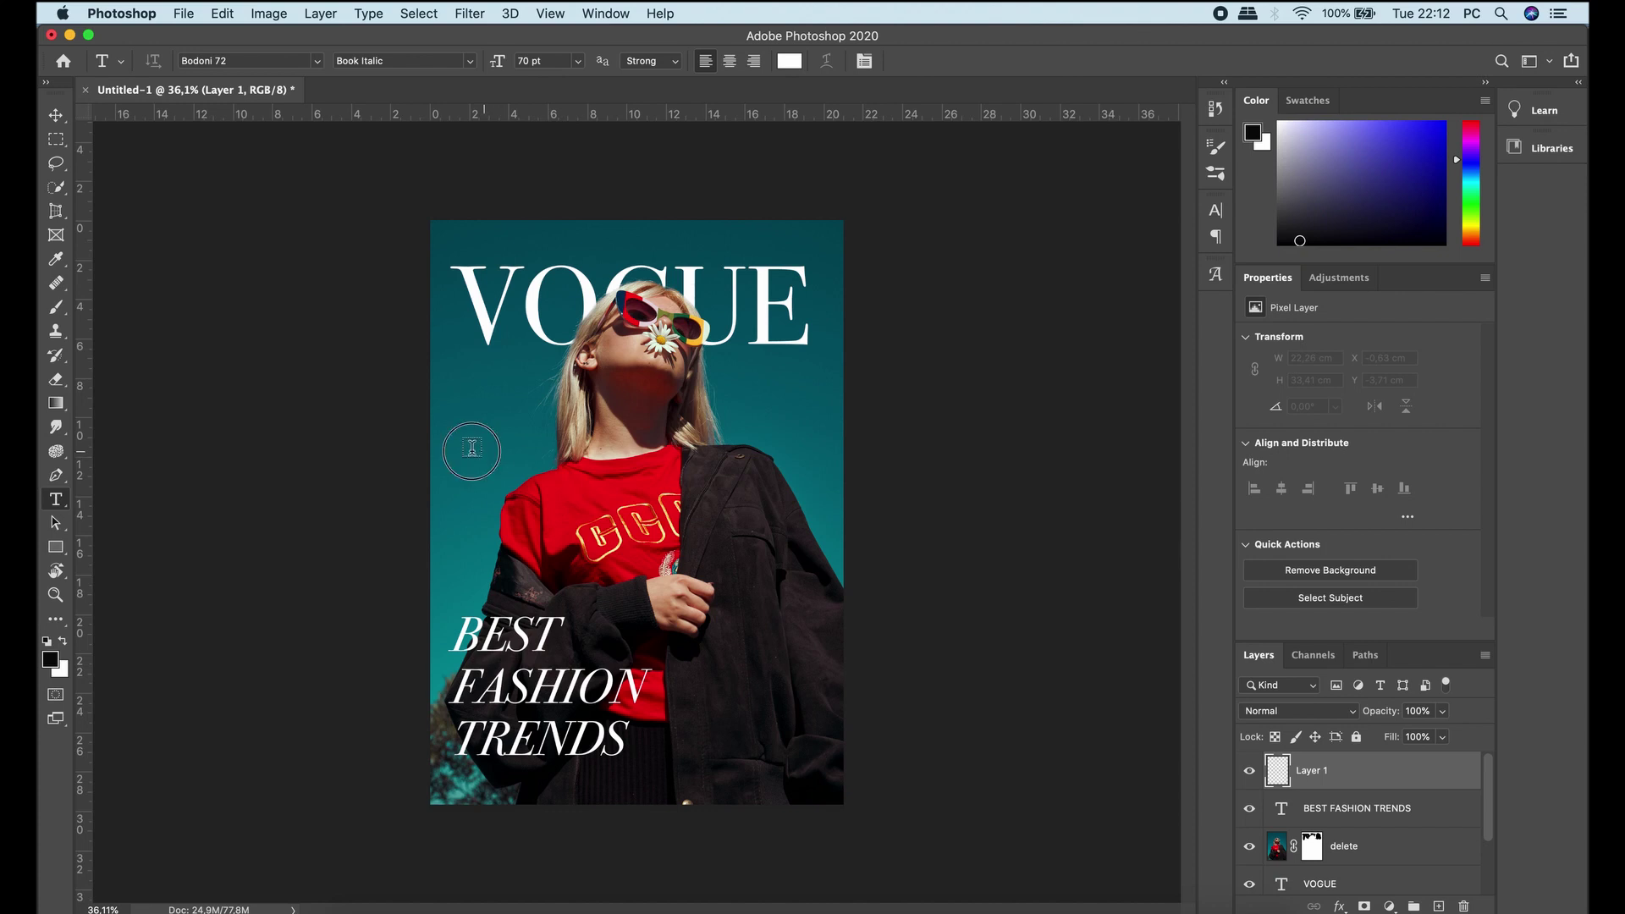
- Type NOW on three lines beside her hair and set it in Montserrat Black
{"action": "left_click", "coordinate": [472, 449]}
{"action": "type", "text": "NOW"}
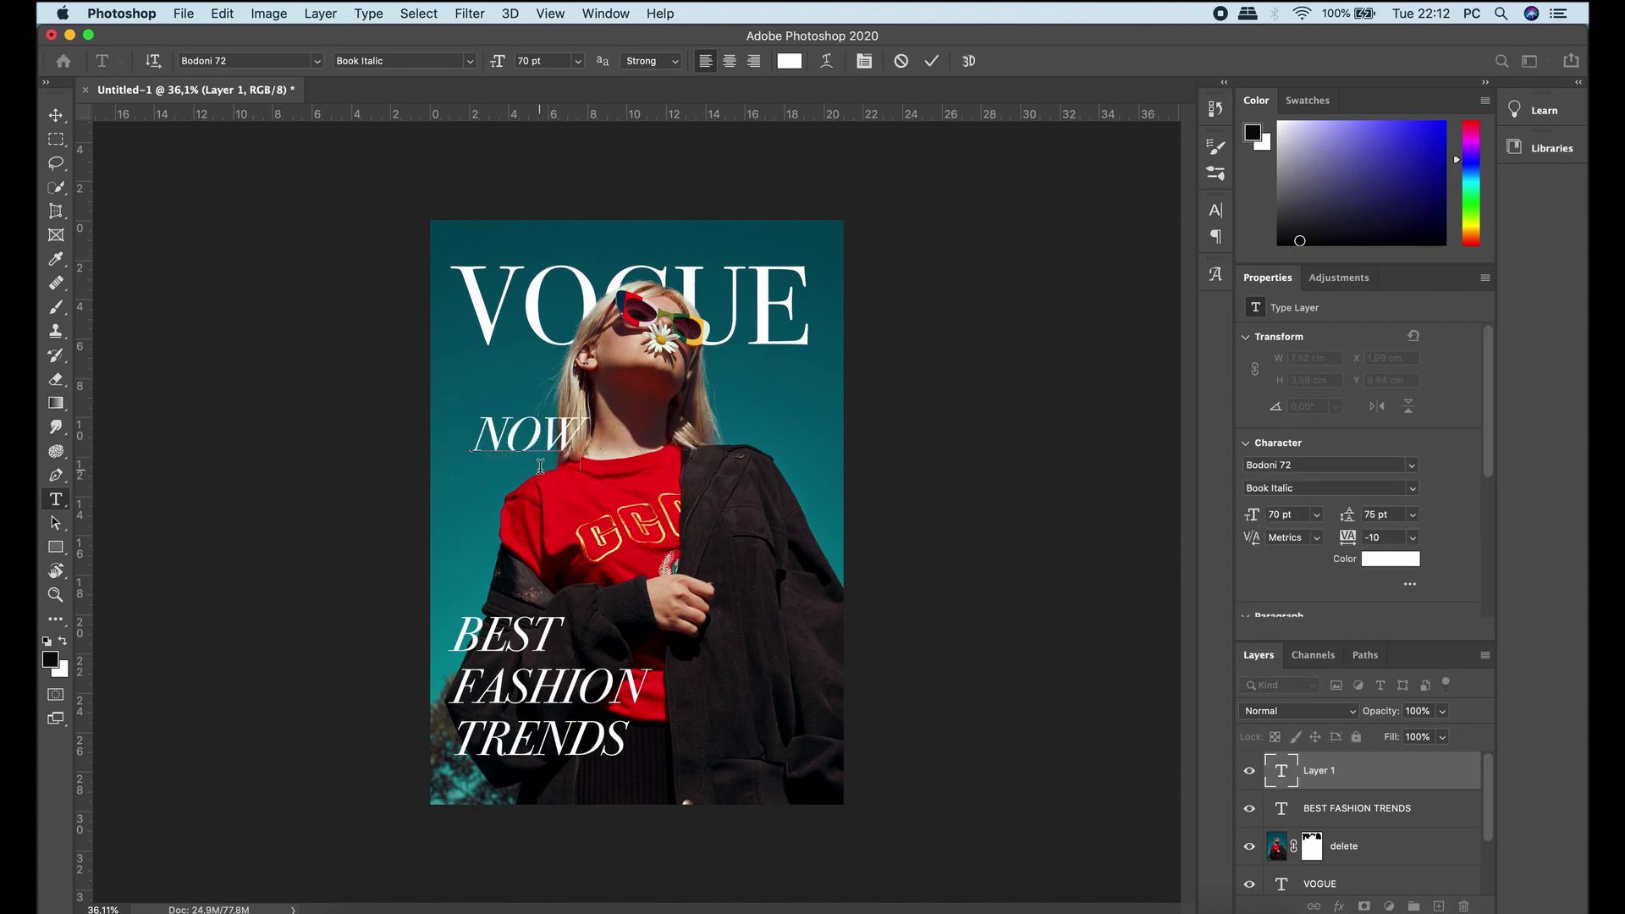
{"action": "double_click", "coordinate": [540, 467]}
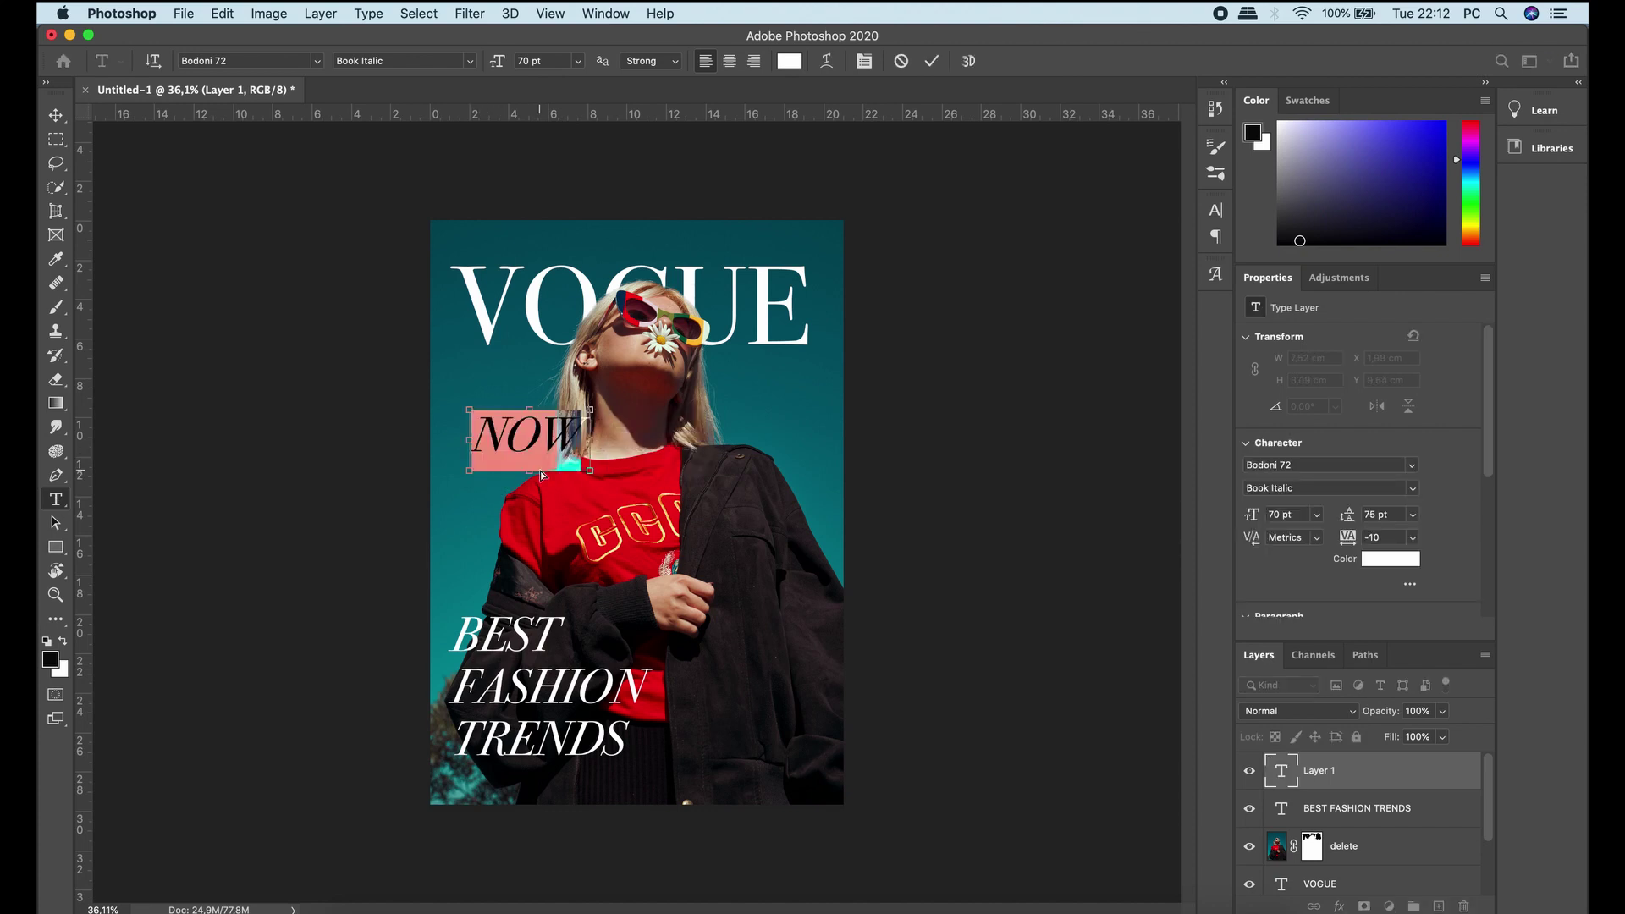
{"action": "left_click", "coordinate": [542, 444]}
{"action": "type", "text": "NOW"}
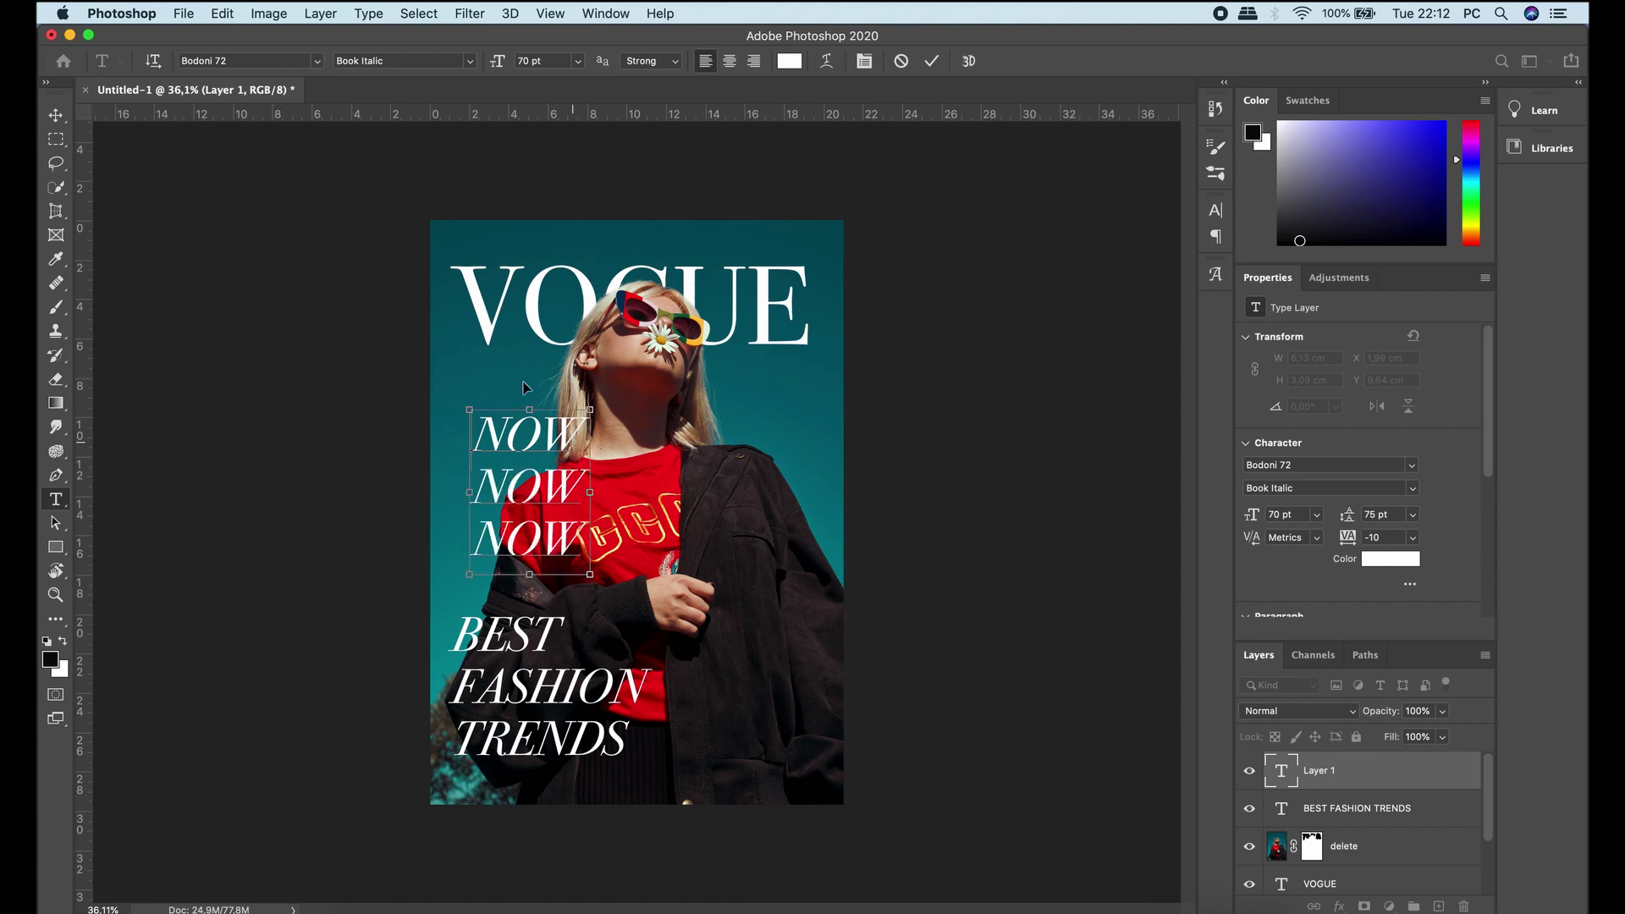
{"action": "key", "text": "ctrl+a"}
{"action": "left_click", "coordinate": [246, 60]}
{"action": "type", "text": "Mont"}
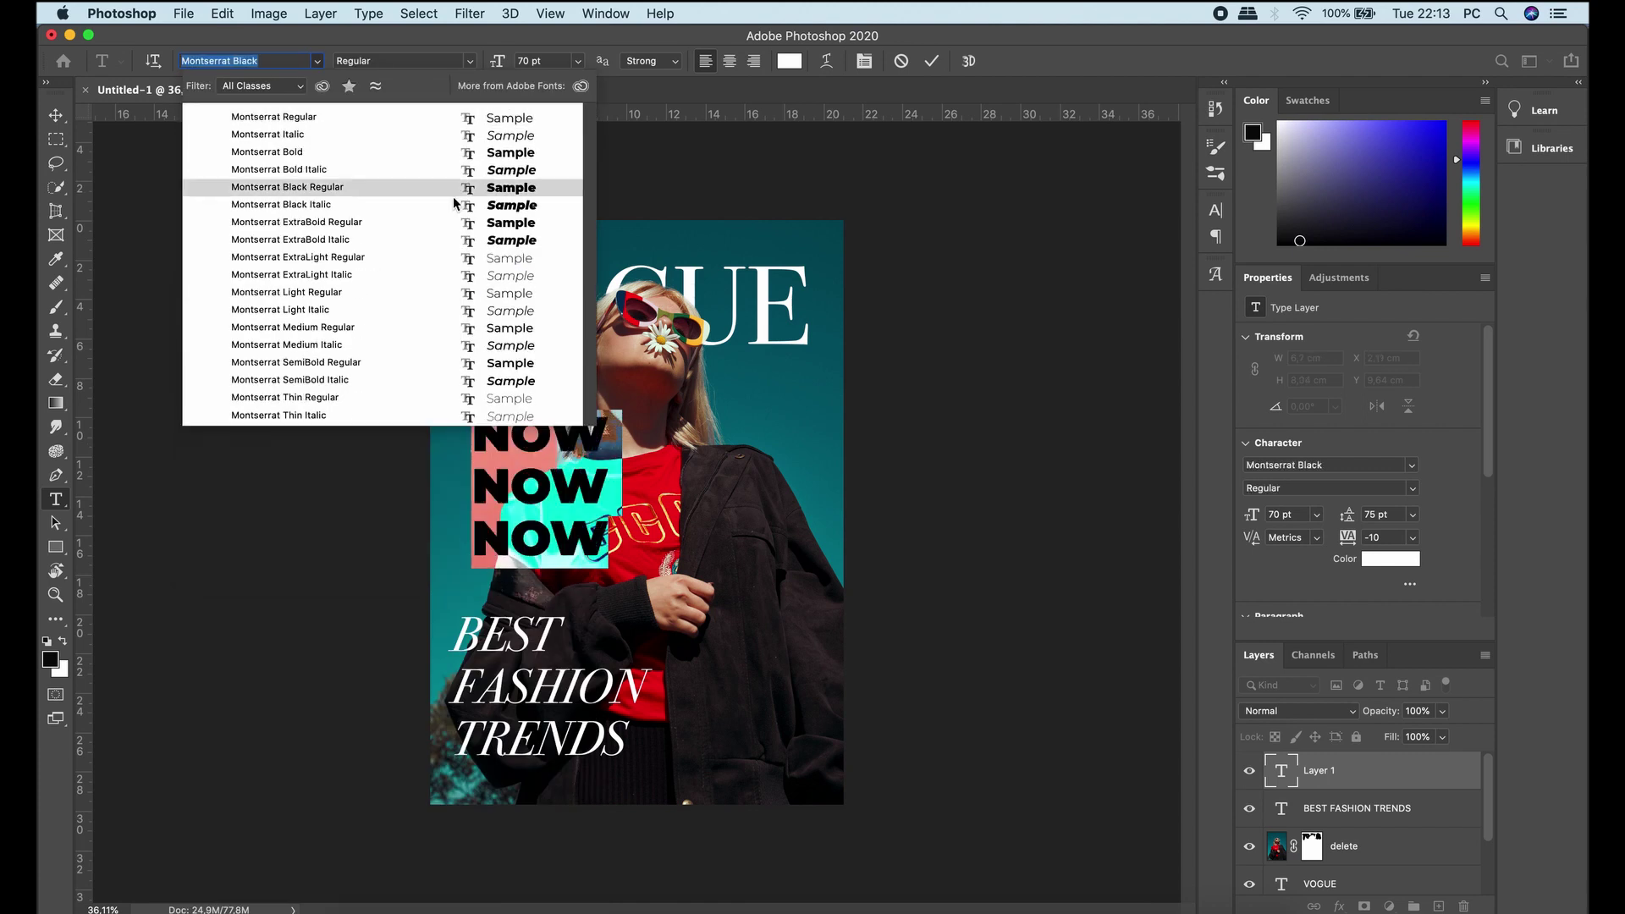
{"action": "left_click", "coordinate": [454, 200]}
{"action": "left_click", "coordinate": [471, 447]}
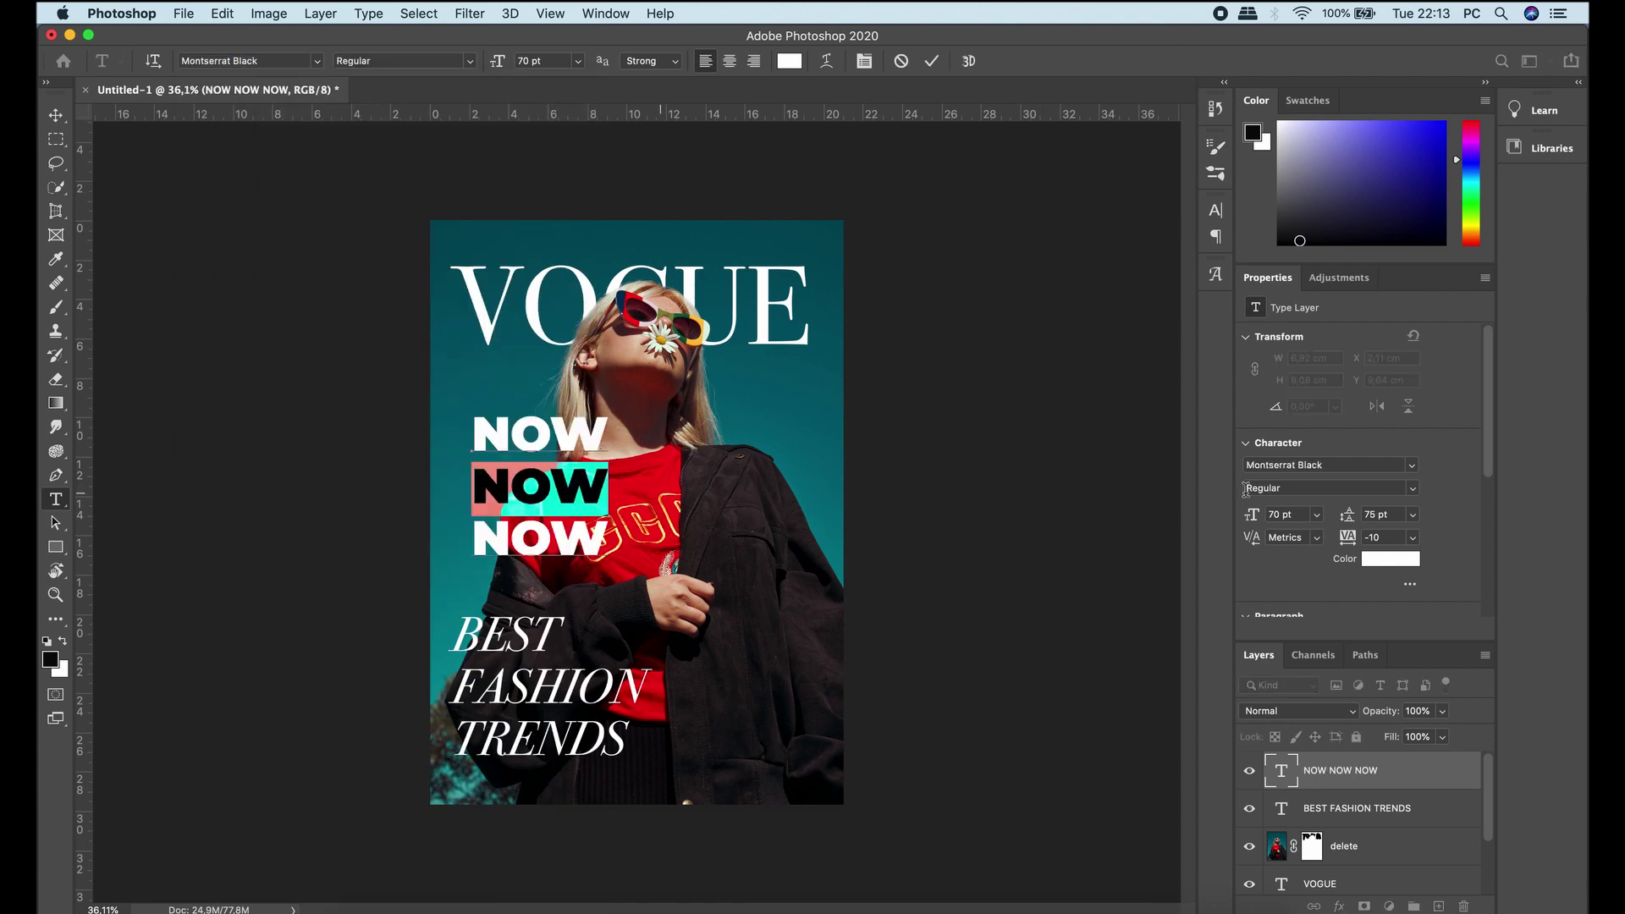
- Give NOW NOW NOW 30 pt size, 40 pt leading, -10 tracking, and move it right
{"action": "left_click", "coordinate": [1282, 515]}
{"action": "key", "text": "Tab"}
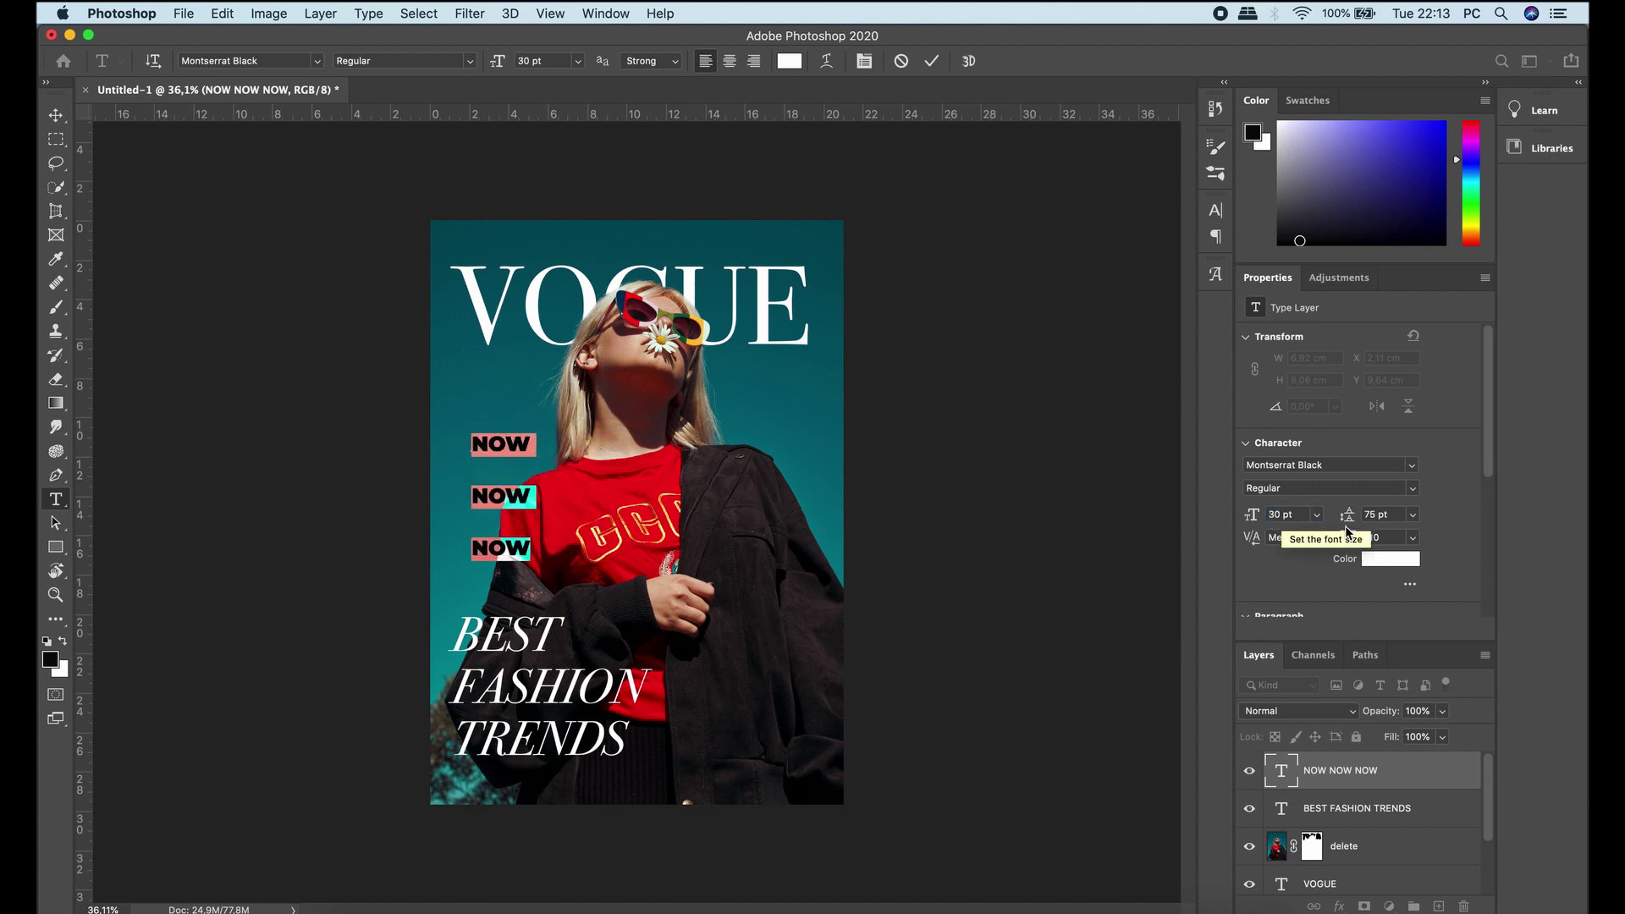
{"action": "type", "text": "40"}
{"action": "key", "text": "Tab"}
{"action": "type", "text": "-10"}
{"action": "key", "text": "Return"}
{"action": "key", "text": "v"}
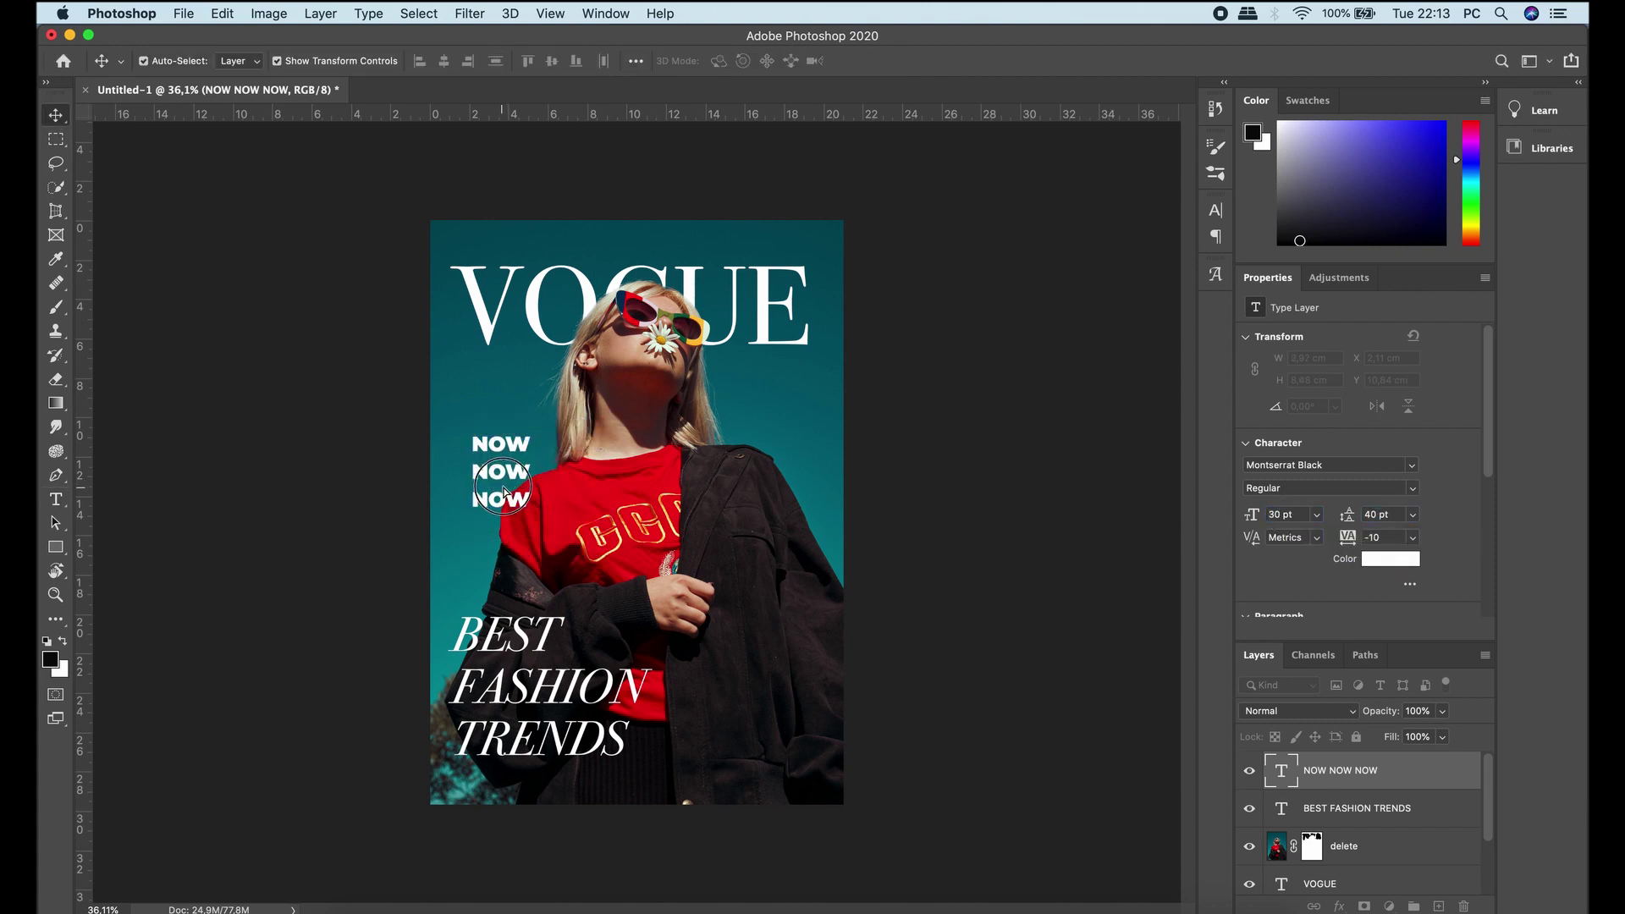
{"action": "left_click_drag", "start_coordinate": [487, 457], "coordinate": [766, 423]}
{"action": "left_click", "coordinate": [942, 468]}
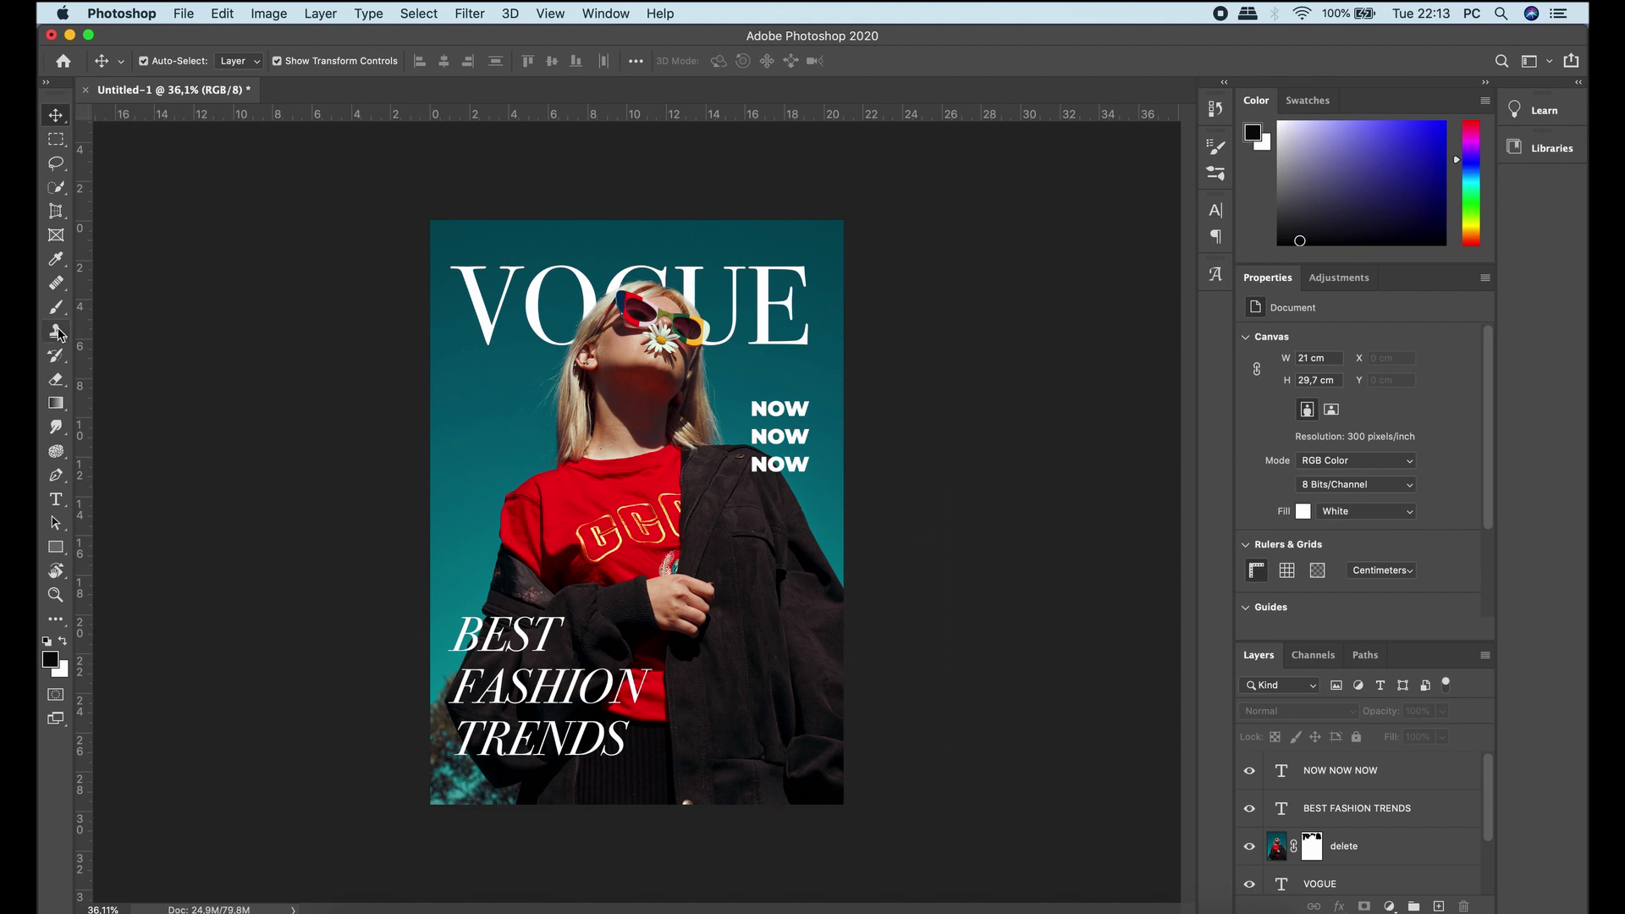
- Add a text block left of her shoulder reading DON'T MISS OUT ON THE NEWS
{"action": "left_click", "coordinate": [55, 502]}
{"action": "left_click", "coordinate": [457, 450]}
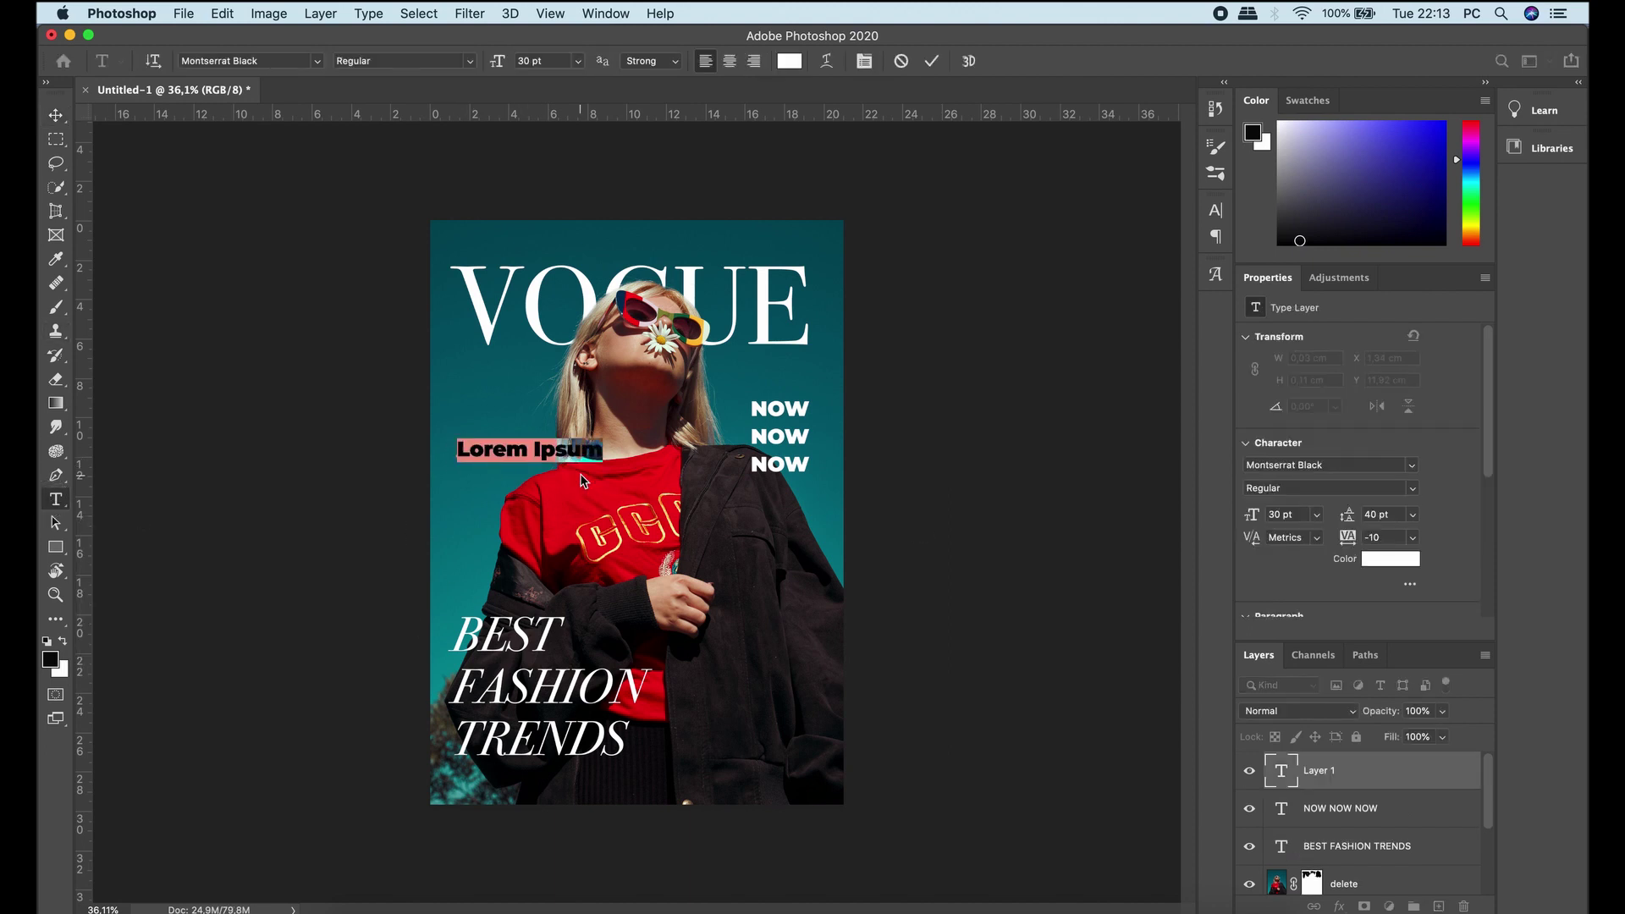
{"action": "type", "text": "DON’T MISS OUT"}
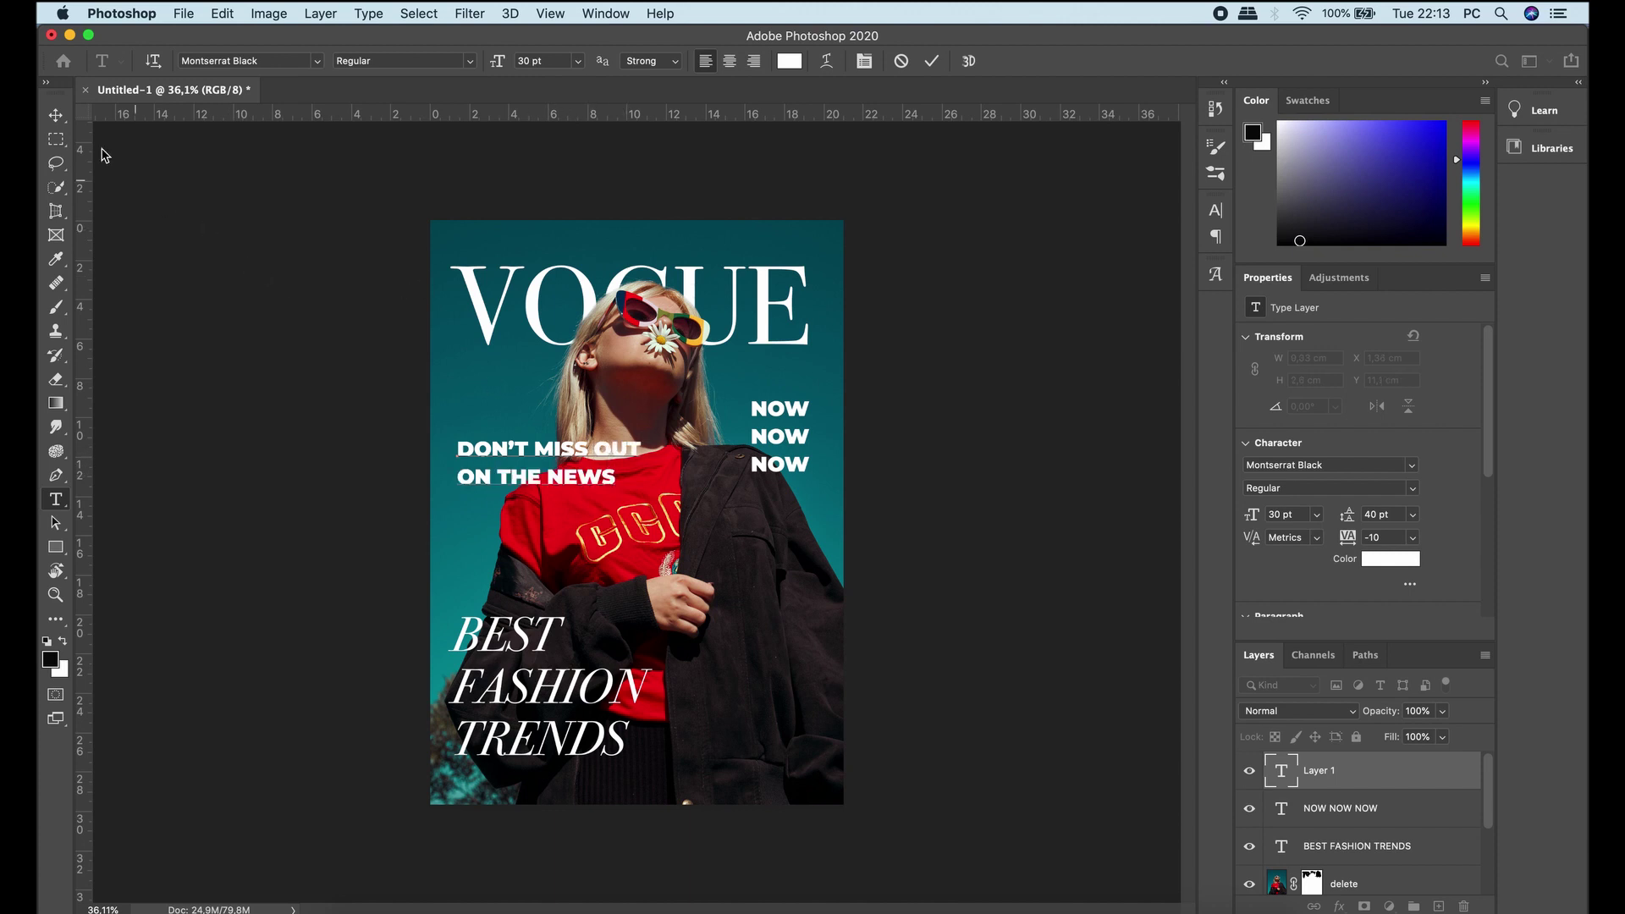
{"action": "left_click", "coordinate": [56, 115]}
- Resize the cover line to 15 pt and place it just above the headline
{"action": "mouse_move", "coordinate": [542, 450]}
{"action": "left_mouse_down"}
{"action": "mouse_move", "coordinate": [537, 559]}
{"action": "mouse_move", "coordinate": [570, 558]}
{"action": "left_mouse_up"}
{"action": "type", "text": "15"}
{"action": "key", "text": "Return"}
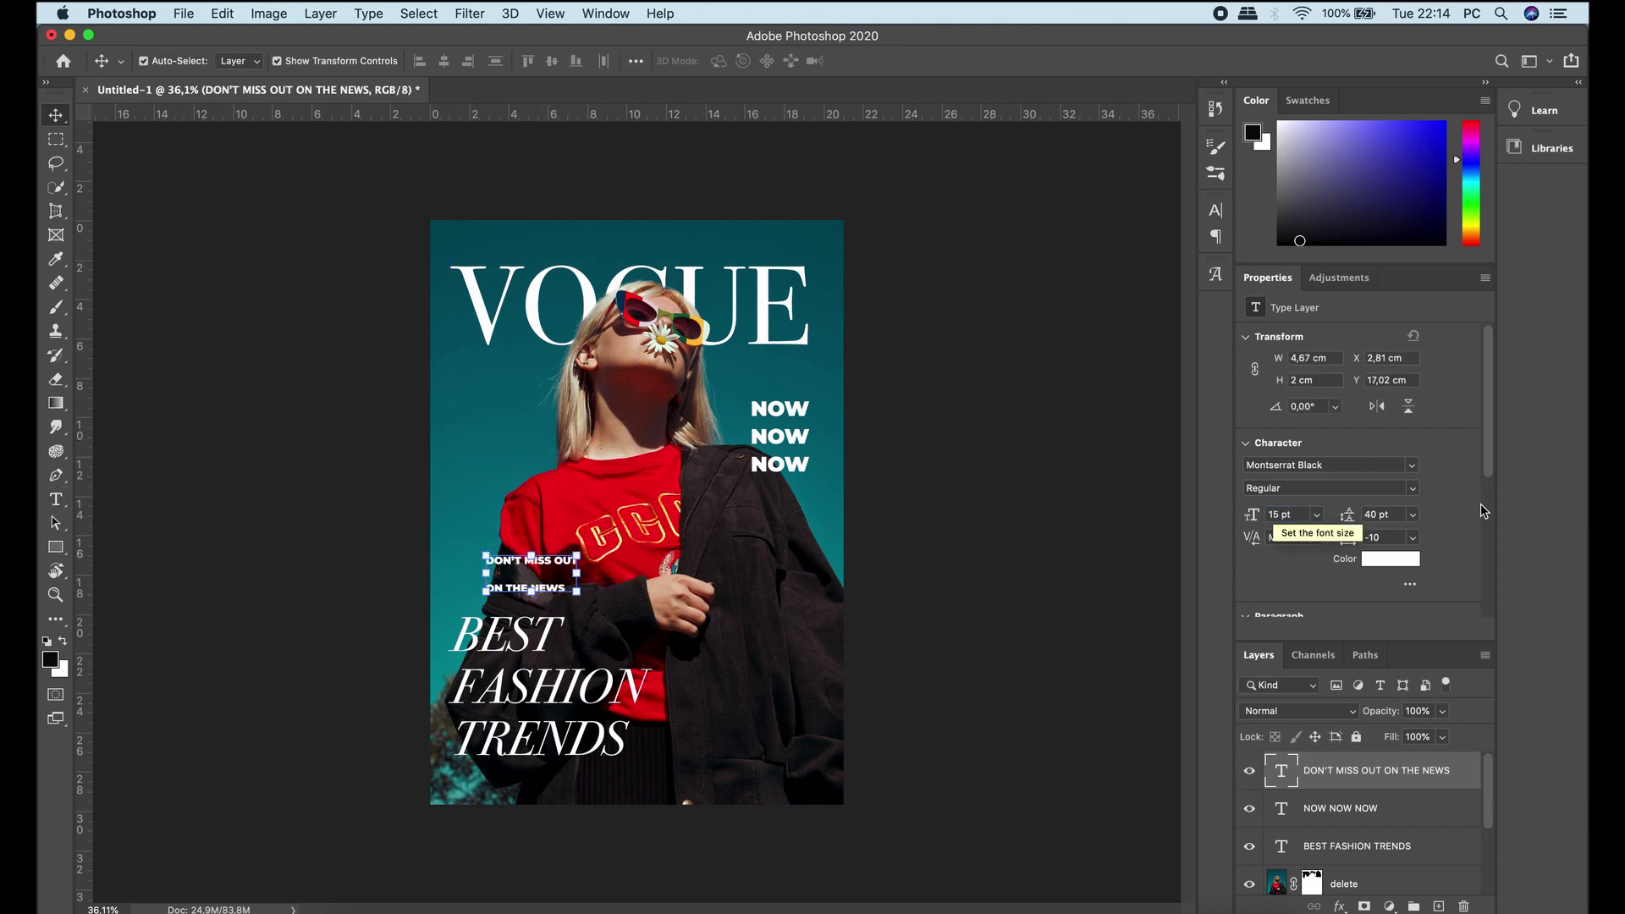
{"action": "type", "text": "20"}
{"action": "left_click_drag", "start_coordinate": [551, 590], "coordinate": [518, 604]}
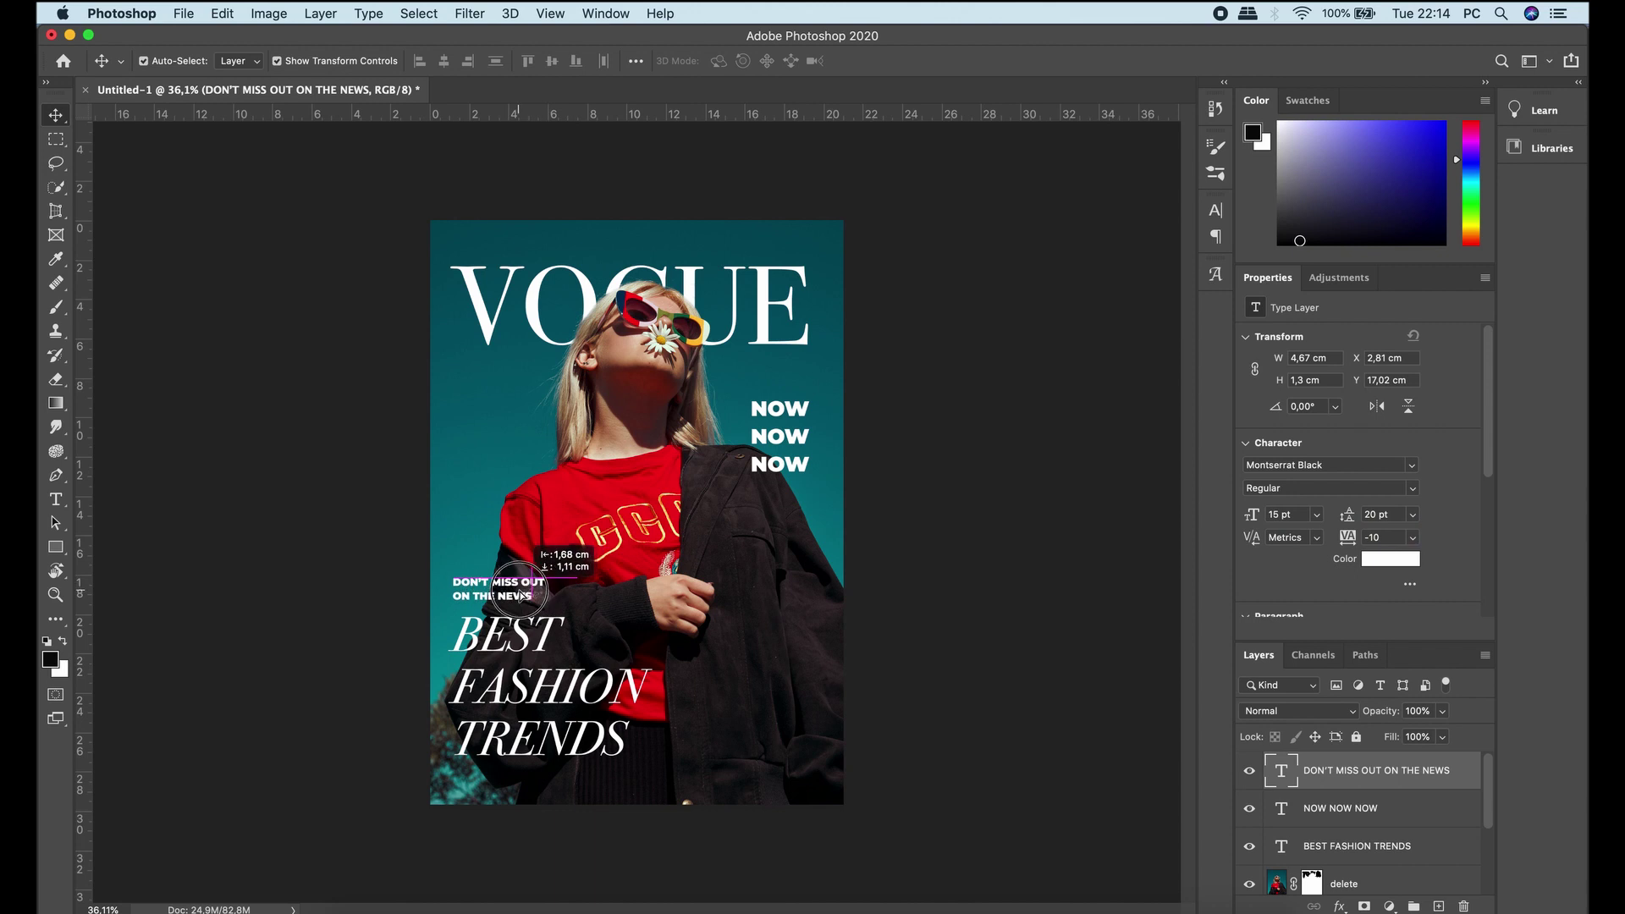
{"action": "left_click", "coordinate": [984, 552]}
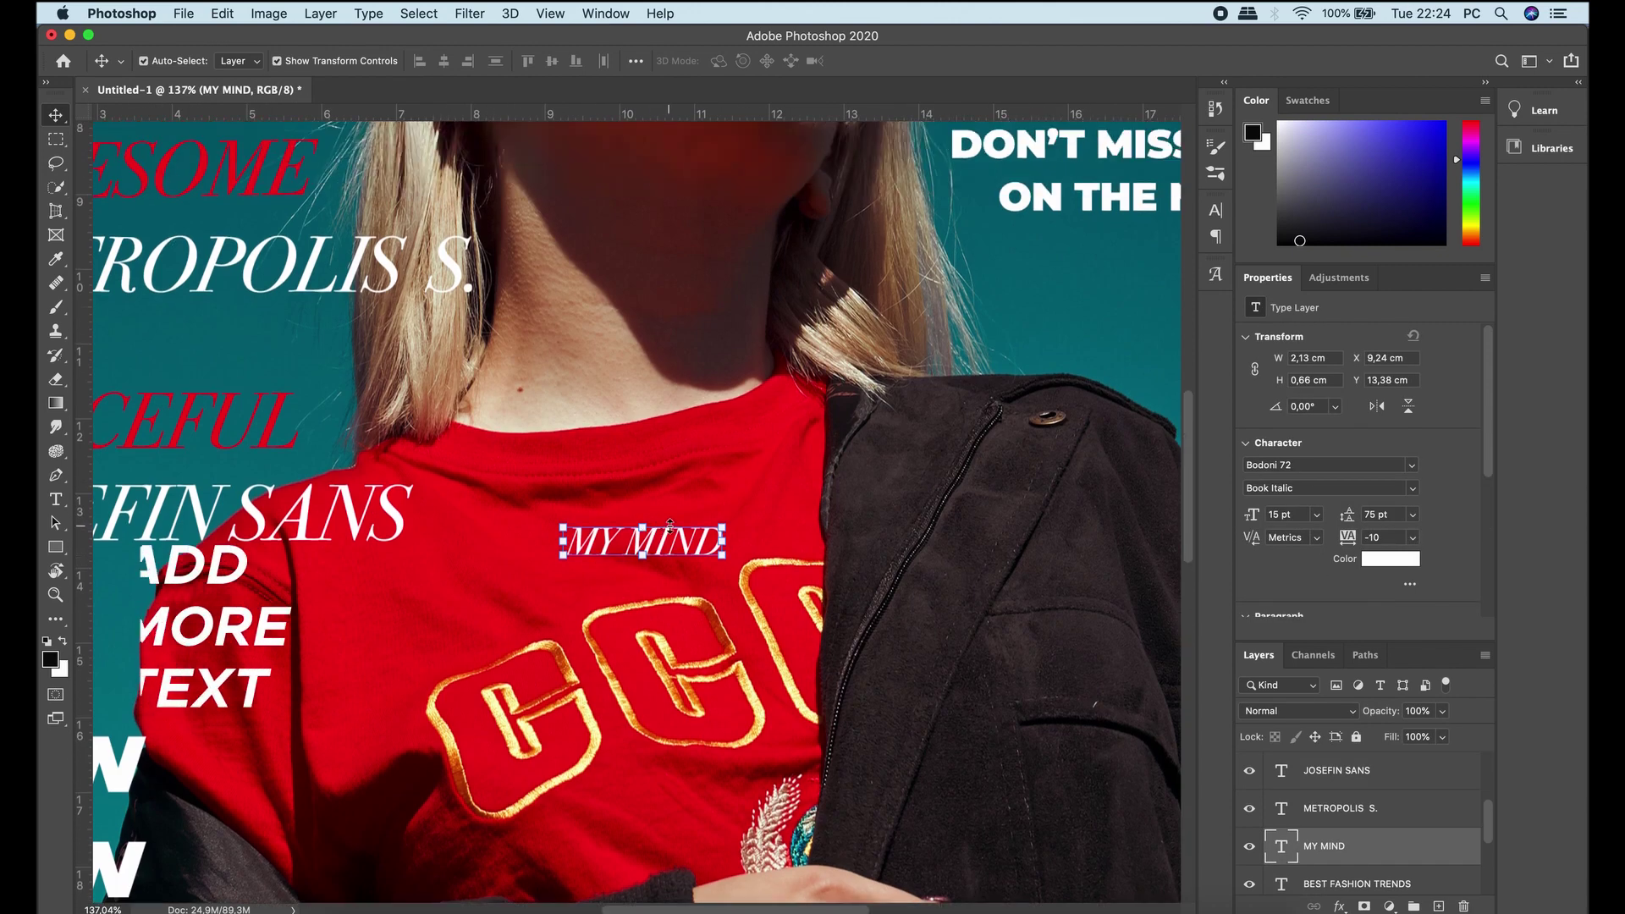
- Move the MY MIND text up into the O of the VOGUE title
{"action": "scroll", "coordinate": [670, 525], "scroll_direction": "down", "scroll_amount": 2}
{"action": "left_click_drag", "start_coordinate": [669, 529], "coordinate": [421, 118]}
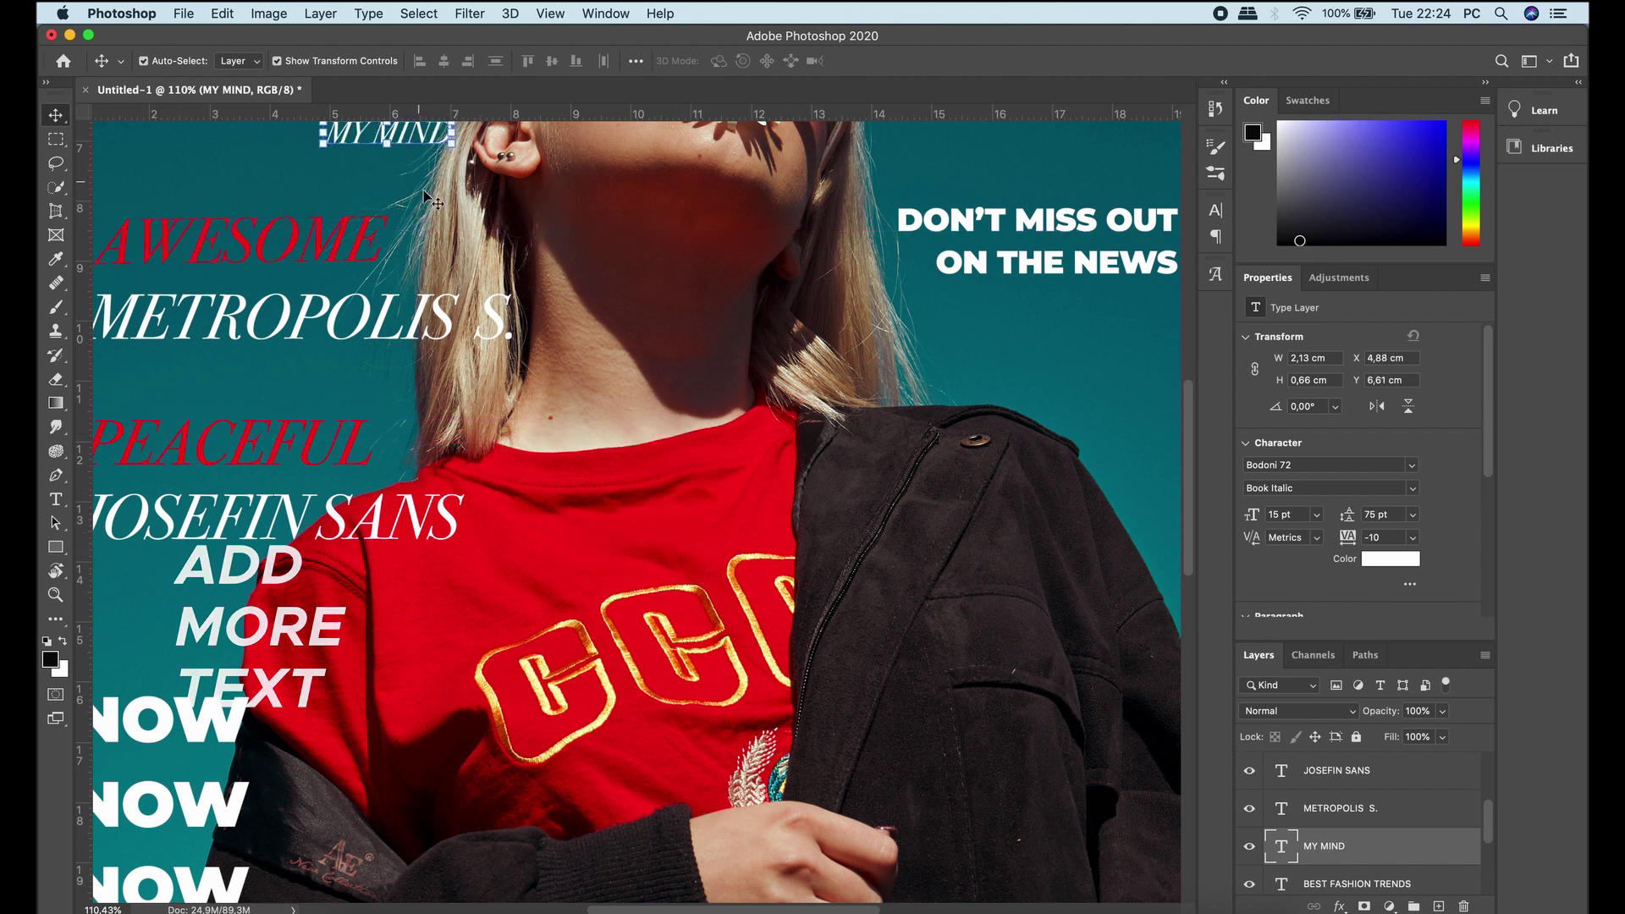
{"action": "scroll", "coordinate": [427, 199], "scroll_direction": "up", "scroll_amount": 5}
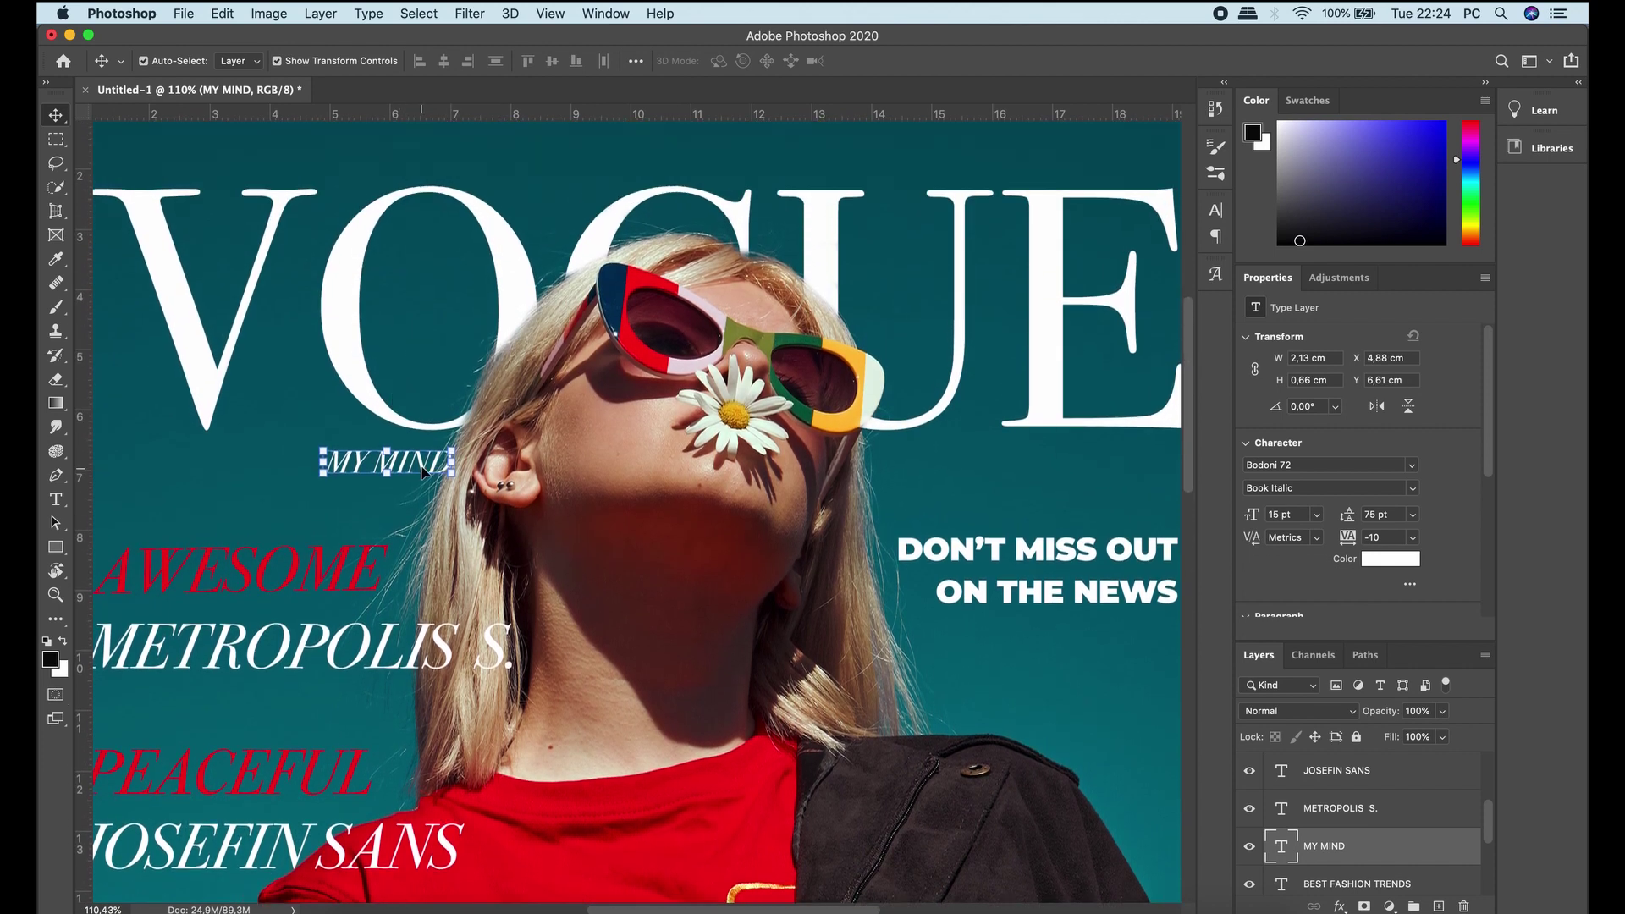
{"action": "left_click_drag", "start_coordinate": [422, 472], "coordinate": [460, 310]}
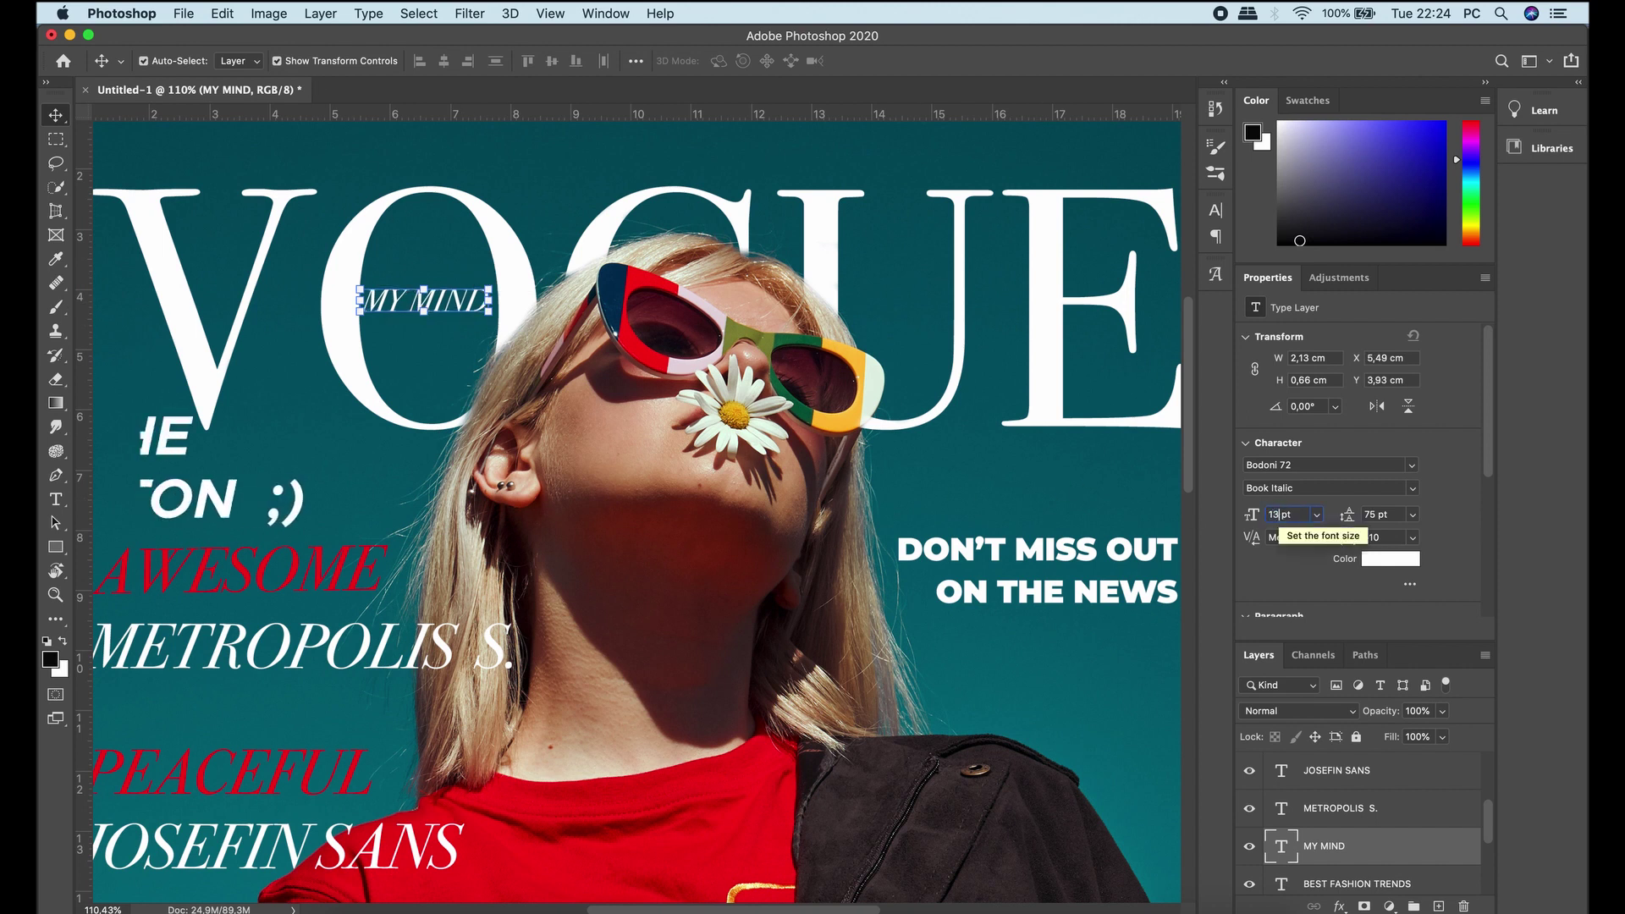
- Set MY MIND to 13 pt and fine-tune its position inside the O
{"action": "type", "text": "13"}
{"action": "key", "text": "Return"}
{"action": "left_click_drag", "start_coordinate": [446, 309], "coordinate": [464, 307]}
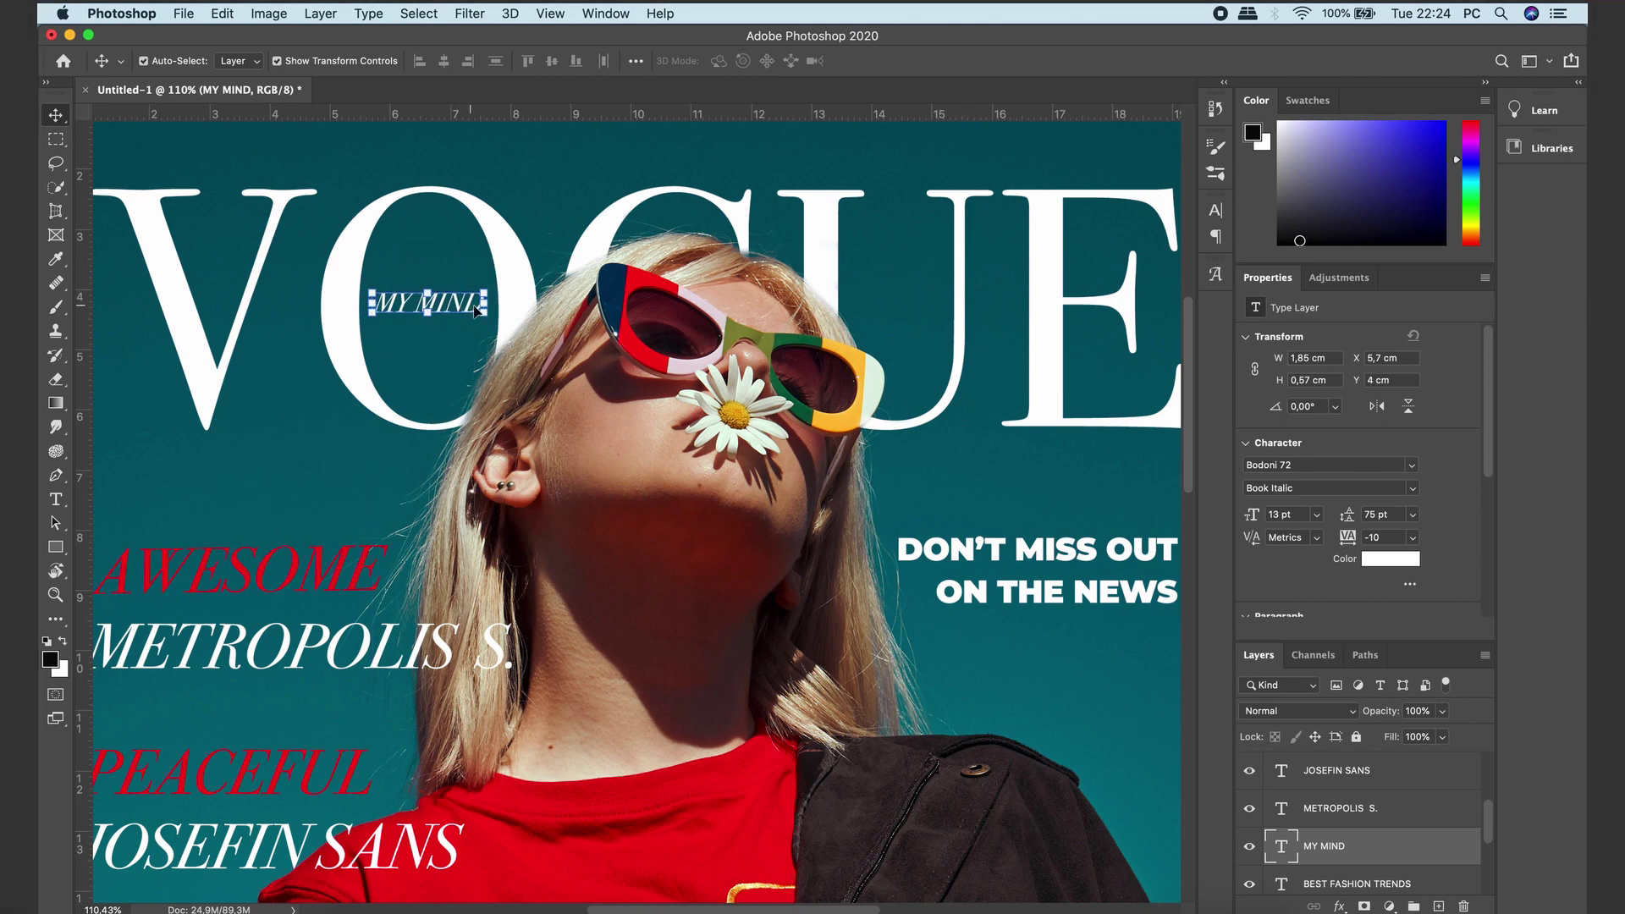
{"action": "scroll", "coordinate": [524, 389], "scroll_direction": "down", "scroll_amount": 10}
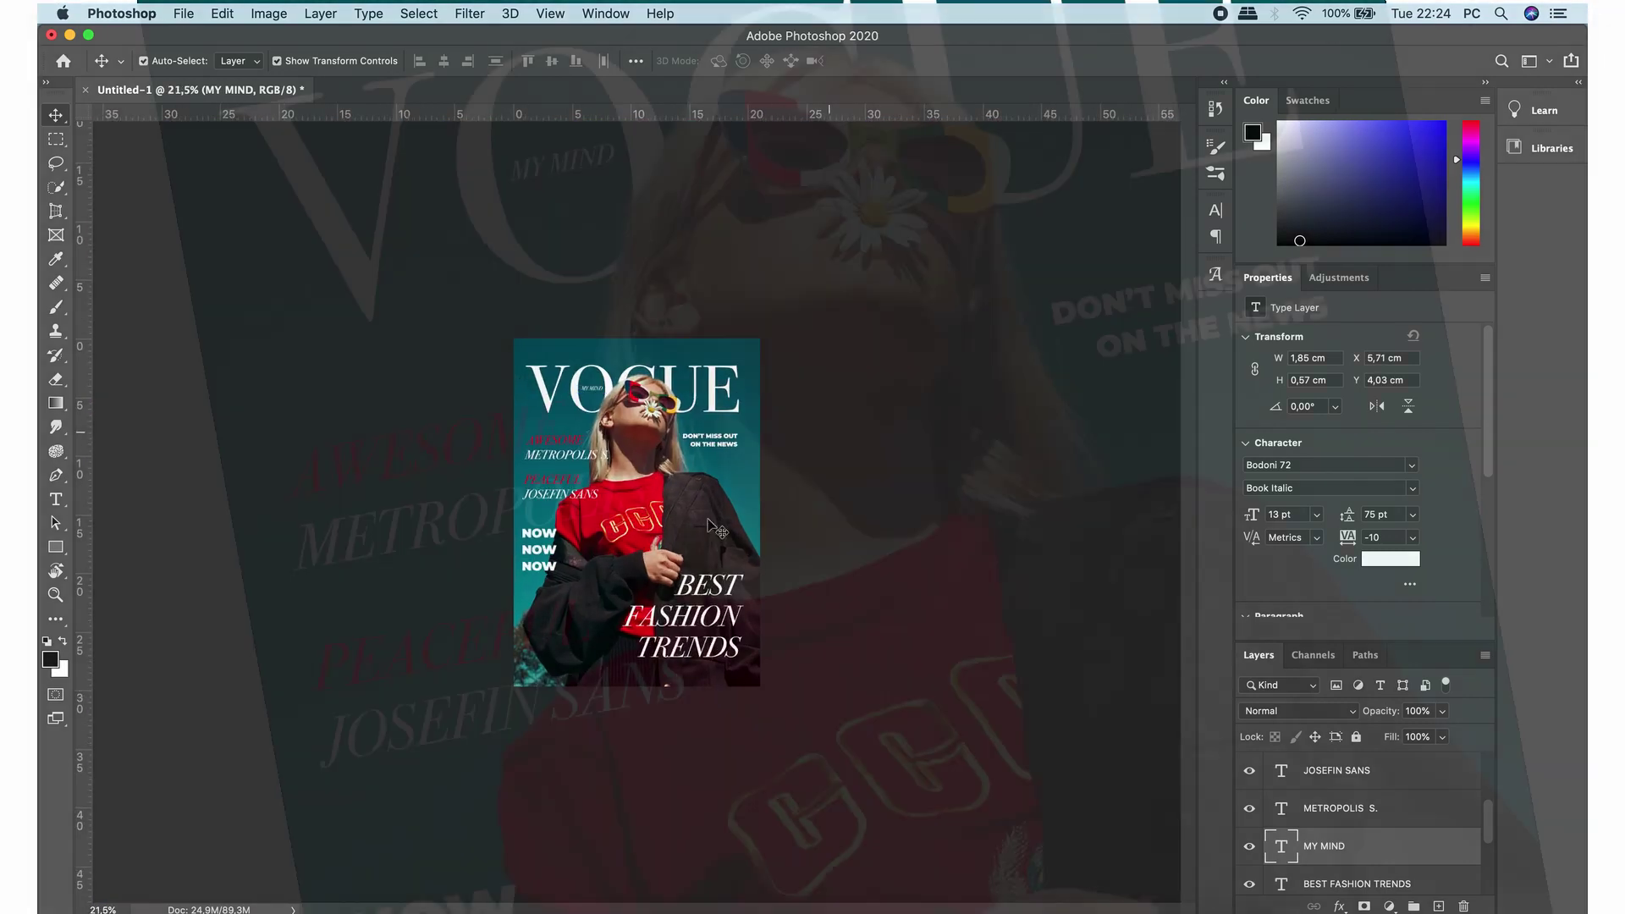